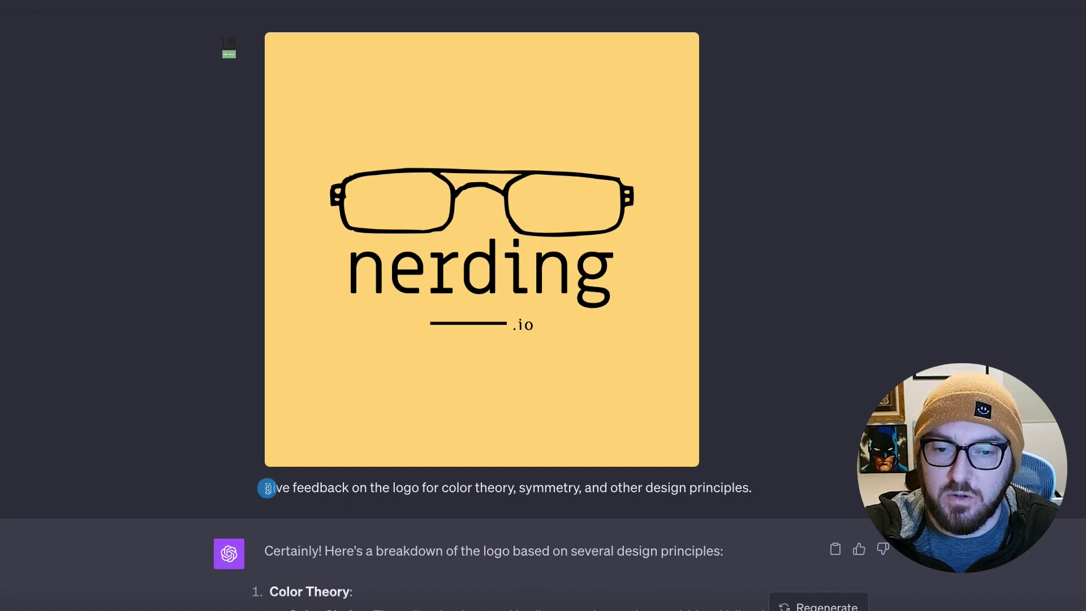
Step: Read through the earlier reply, highlighting 'color theory' in the prompt and the .io suffix remark
scroll(267, 487, "down", 1)
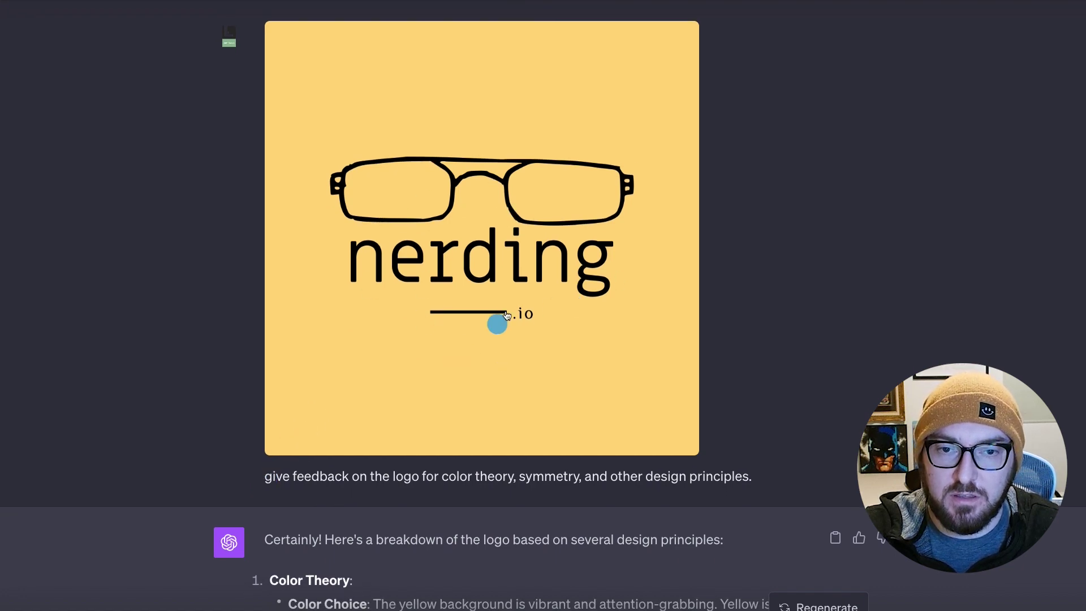
scroll(429, 310, "down", 3)
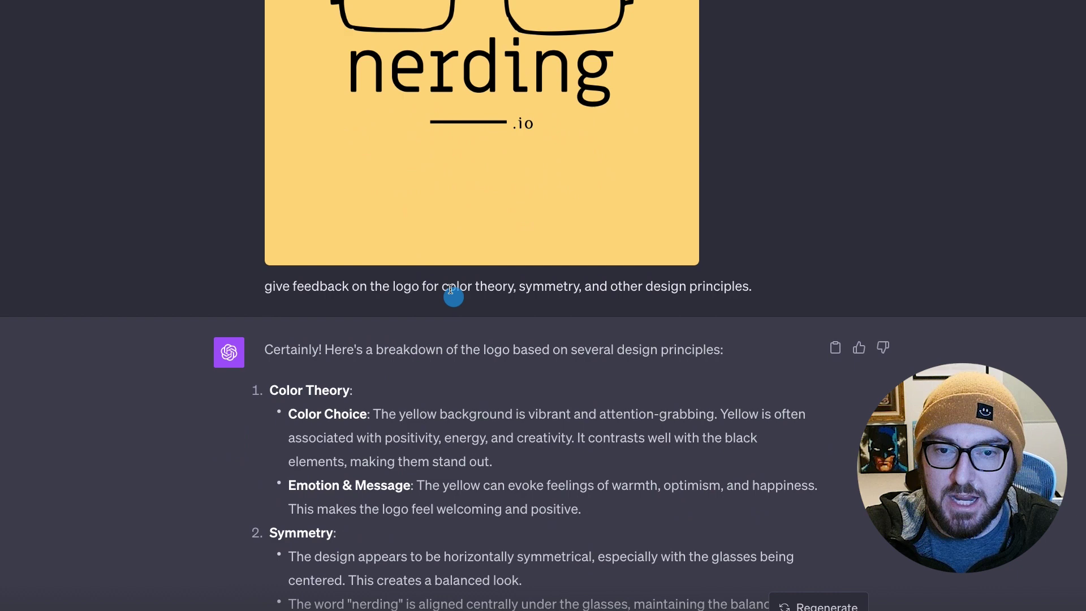
left_click_drag(449, 286, 517, 285)
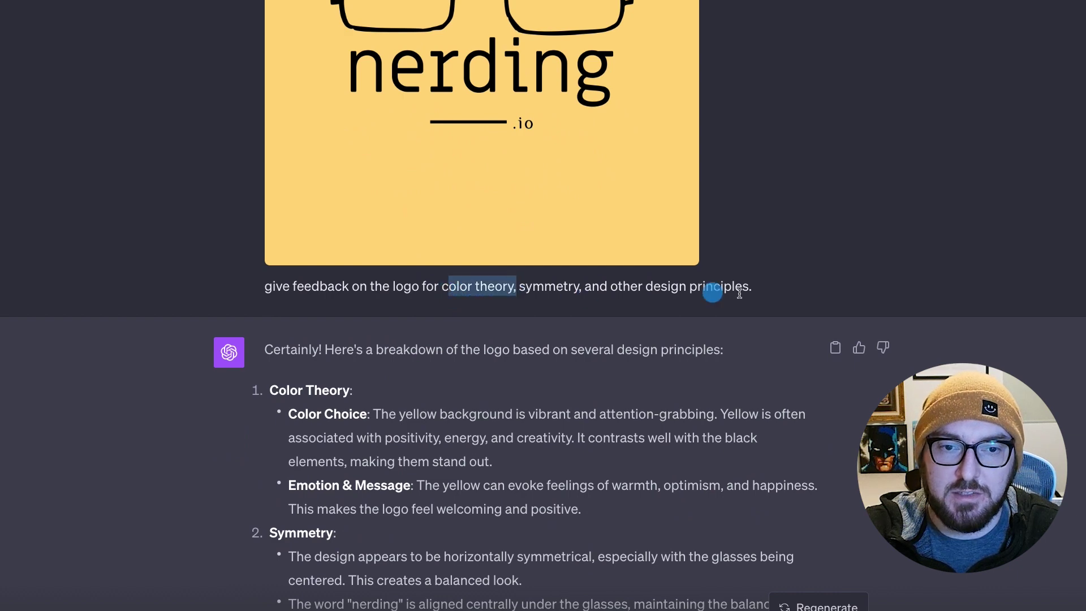
scroll(509, 336, "down", 3)
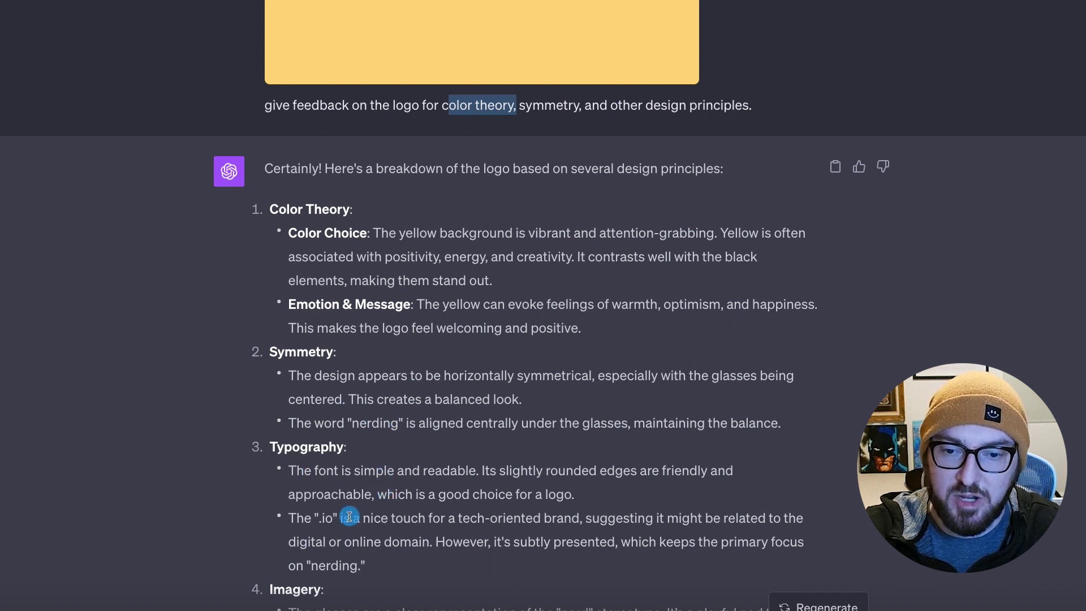
left_click_drag(320, 519, 738, 520)
scroll(436, 477, "down", 3)
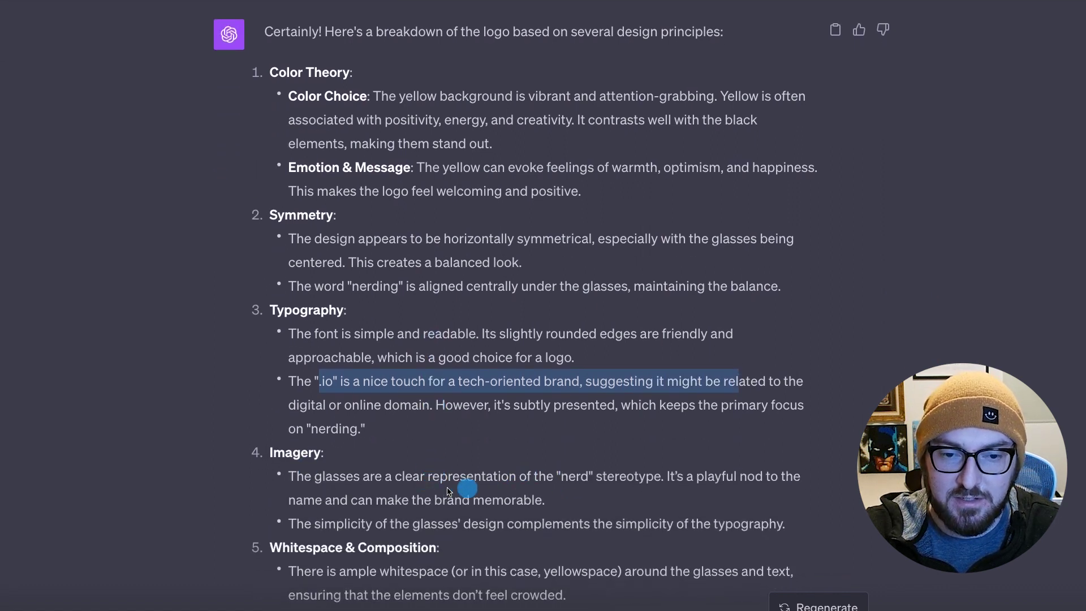
scroll(448, 491, "down", 5)
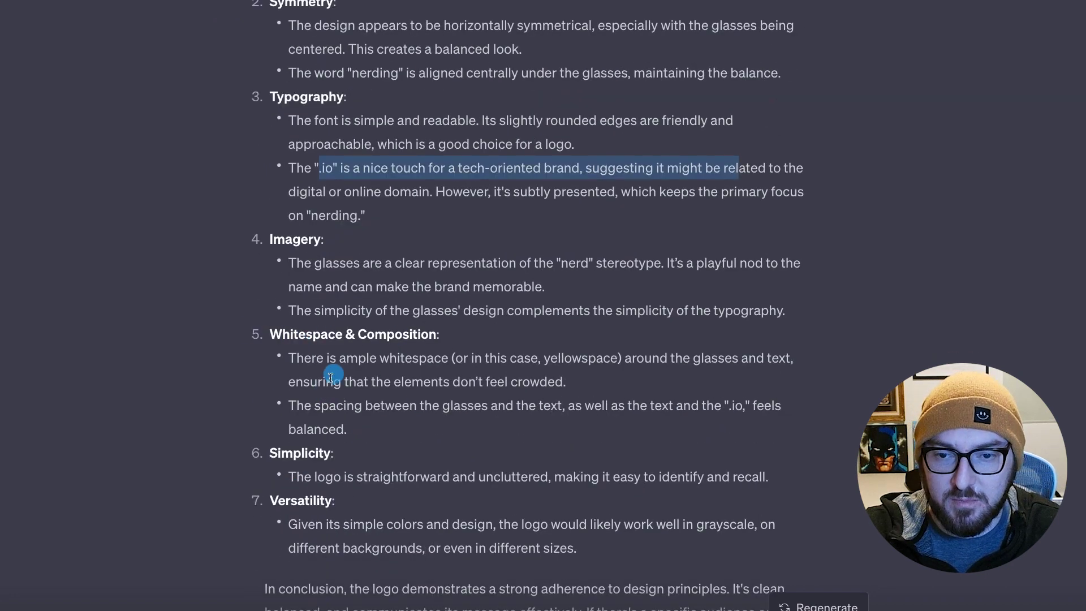
scroll(335, 420, "down", 1)
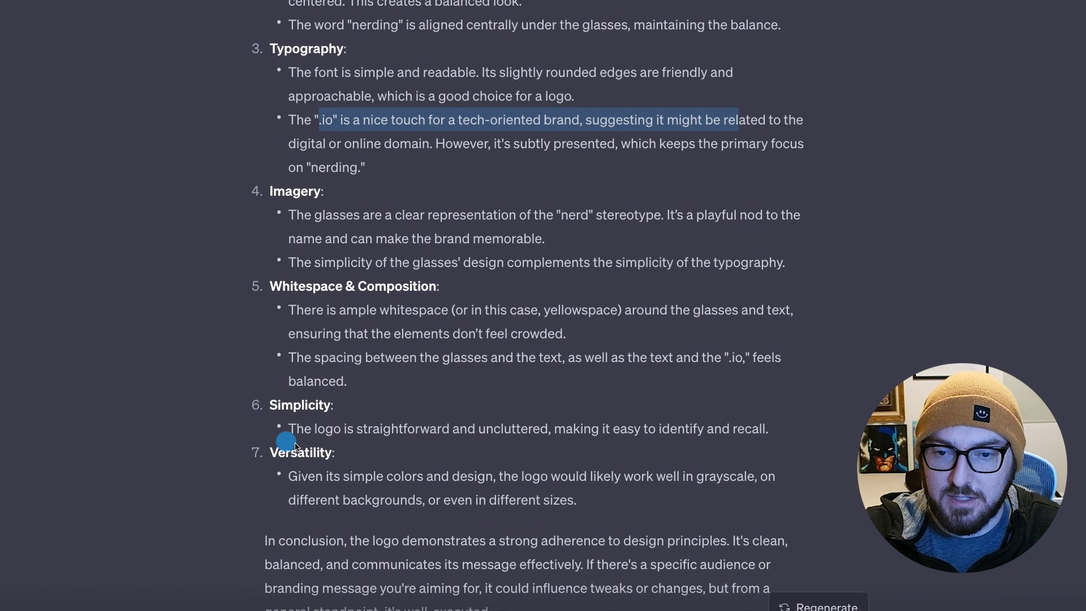
scroll(303, 503, "down", 1)
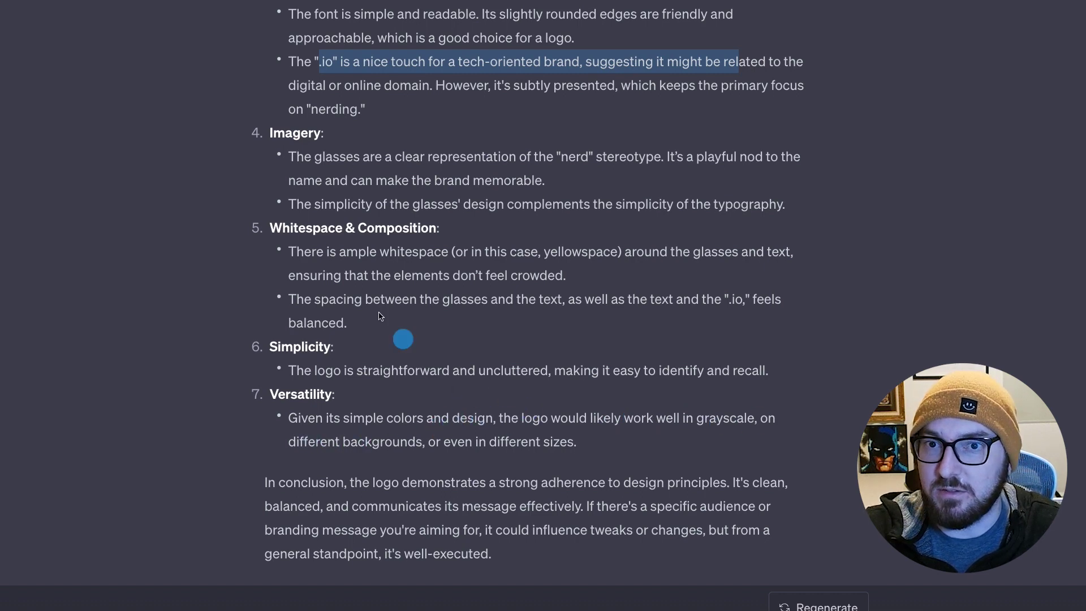
scroll(462, 200, "up", 12)
scroll(461, 201, "up", 1)
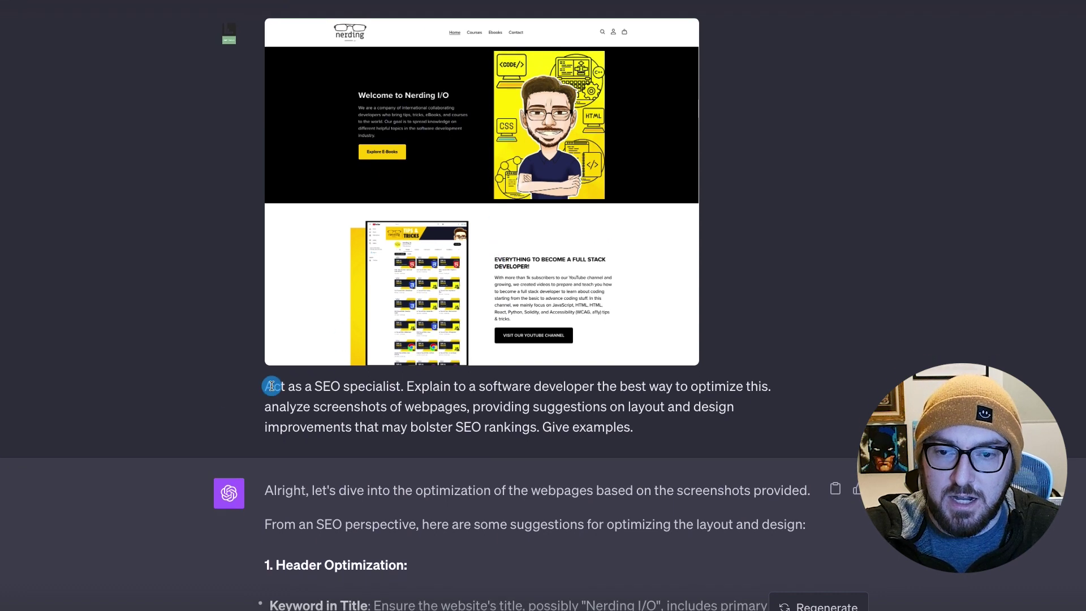
Step: In the SEO chat, highlight the SEO specialist role and the suggested title 'Nerding I/O'
left_click_drag(268, 385, 359, 382)
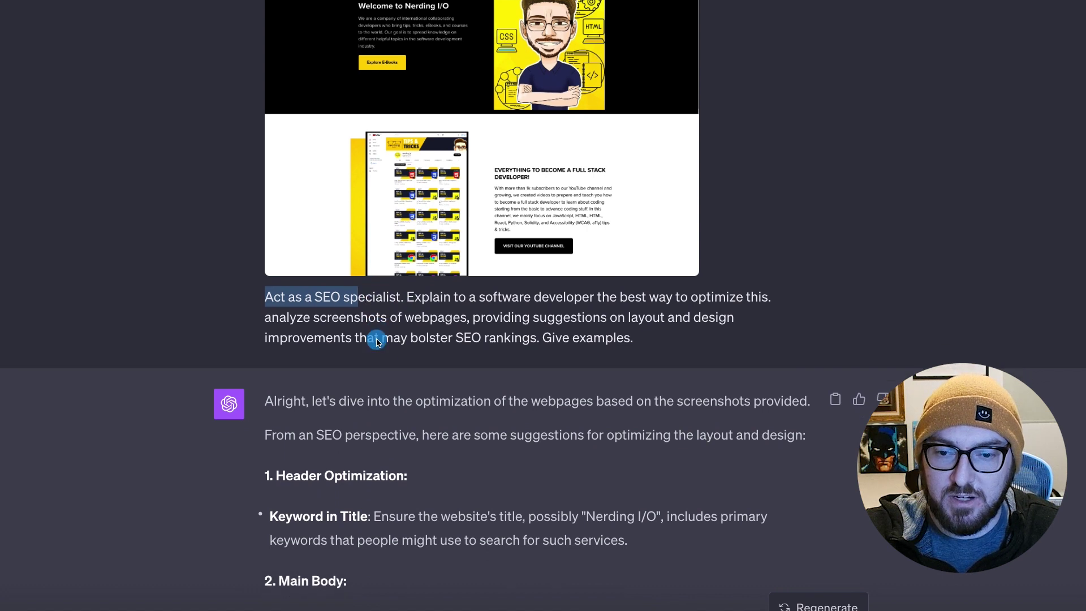
left_click_drag(638, 338, 493, 345)
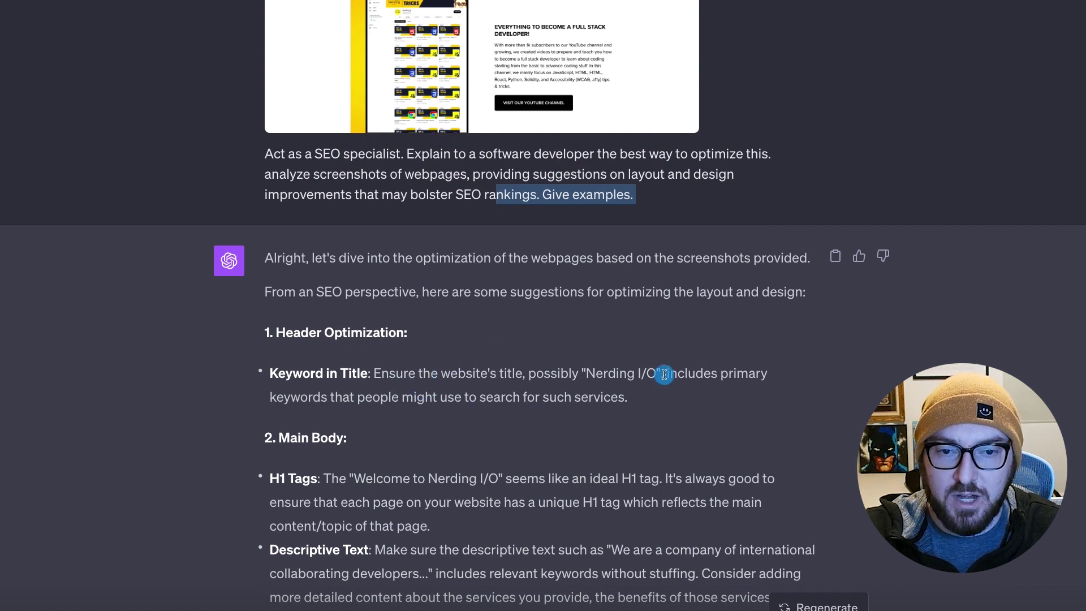
left_click_drag(656, 372, 578, 378)
scroll(405, 423, "down", 1)
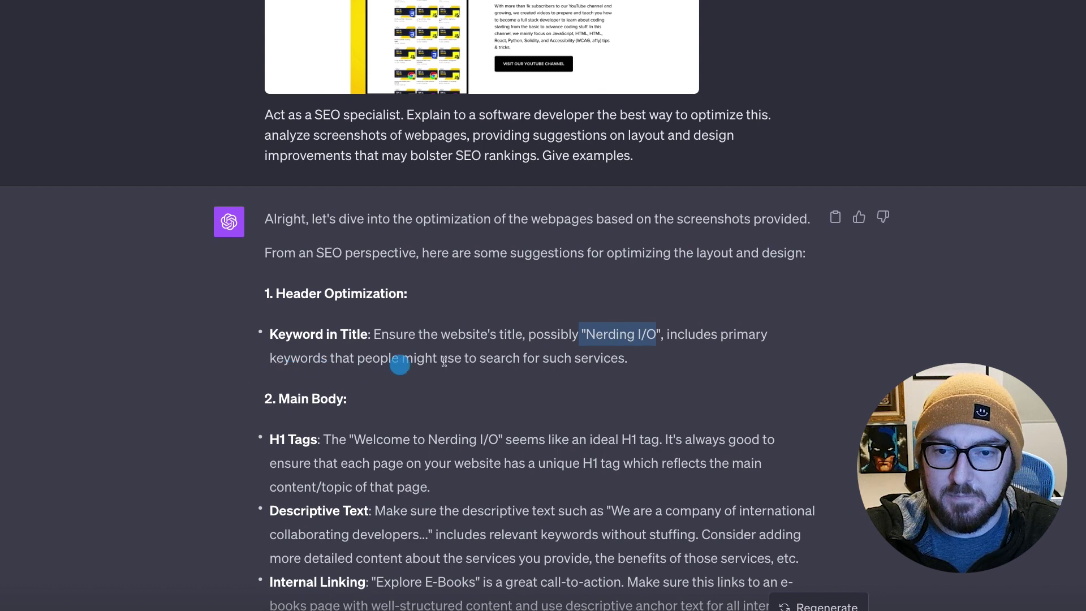
scroll(431, 359, "down", 2)
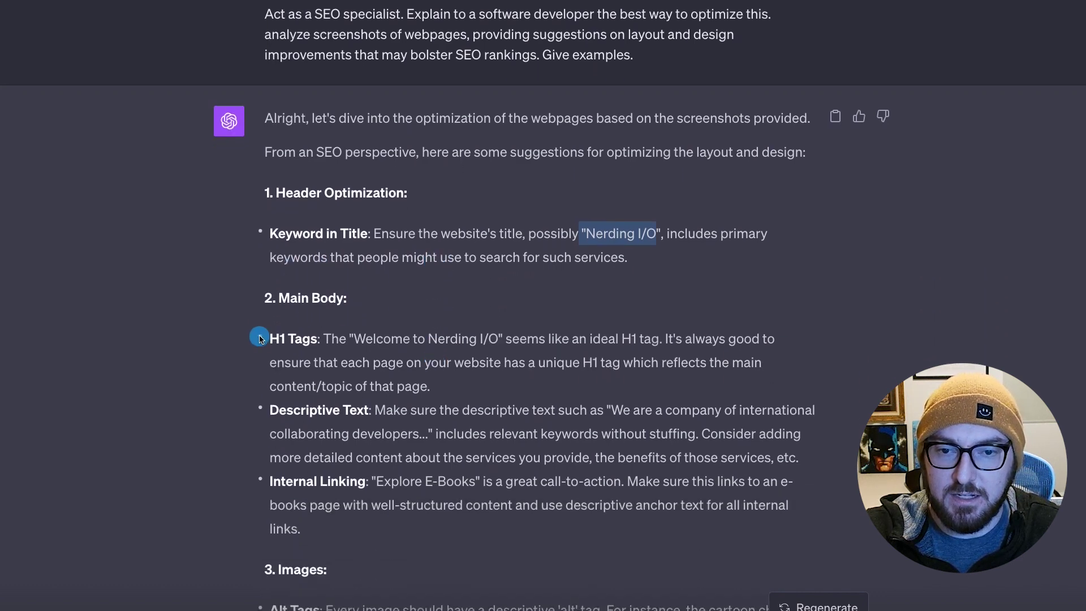
Step: Highlight the H1 Tags advice and the company description advice, clearing each selection
left_click_drag(259, 338, 578, 362)
left_click(490, 392)
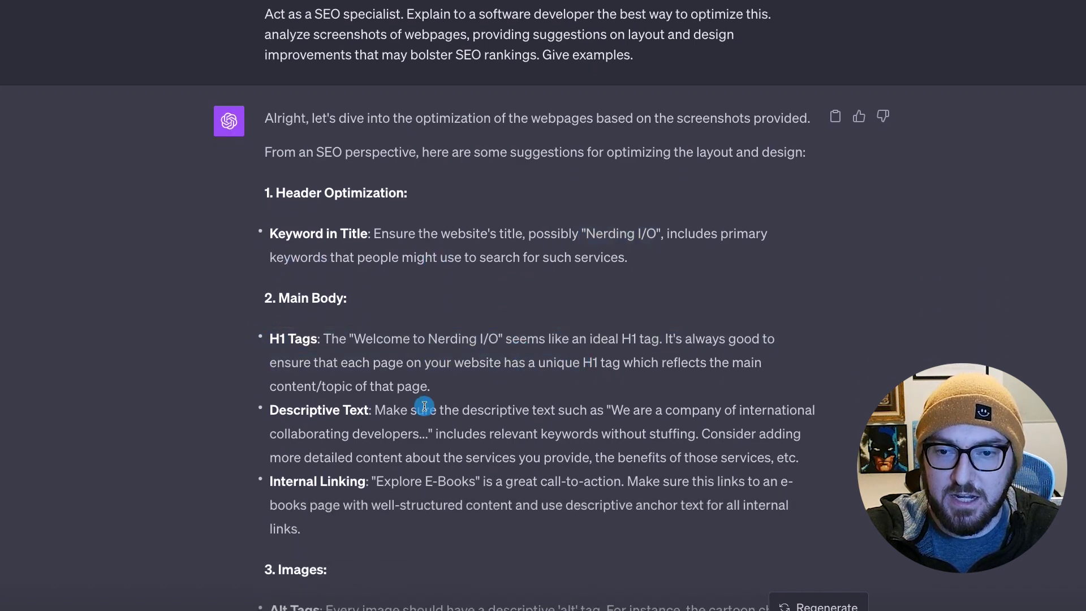
scroll(447, 391, "down", 3)
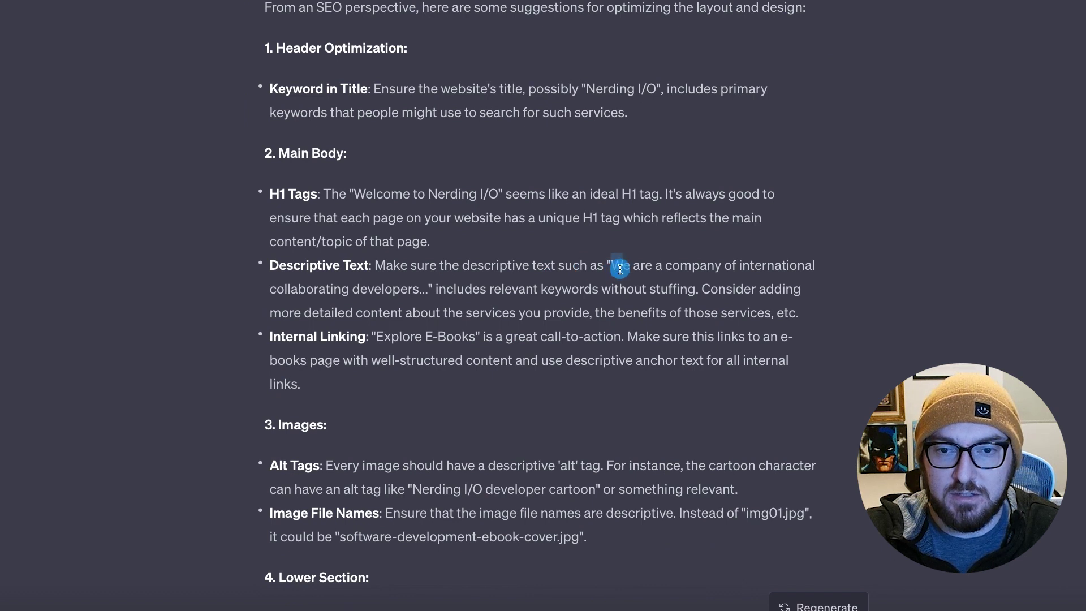
left_click_drag(619, 269, 724, 313)
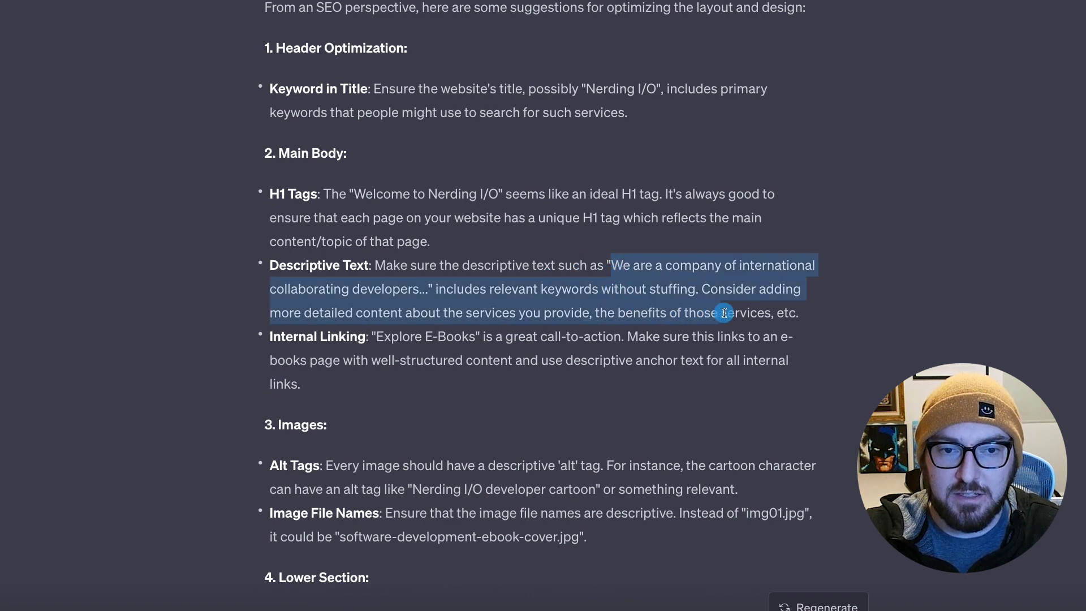
left_click(649, 293)
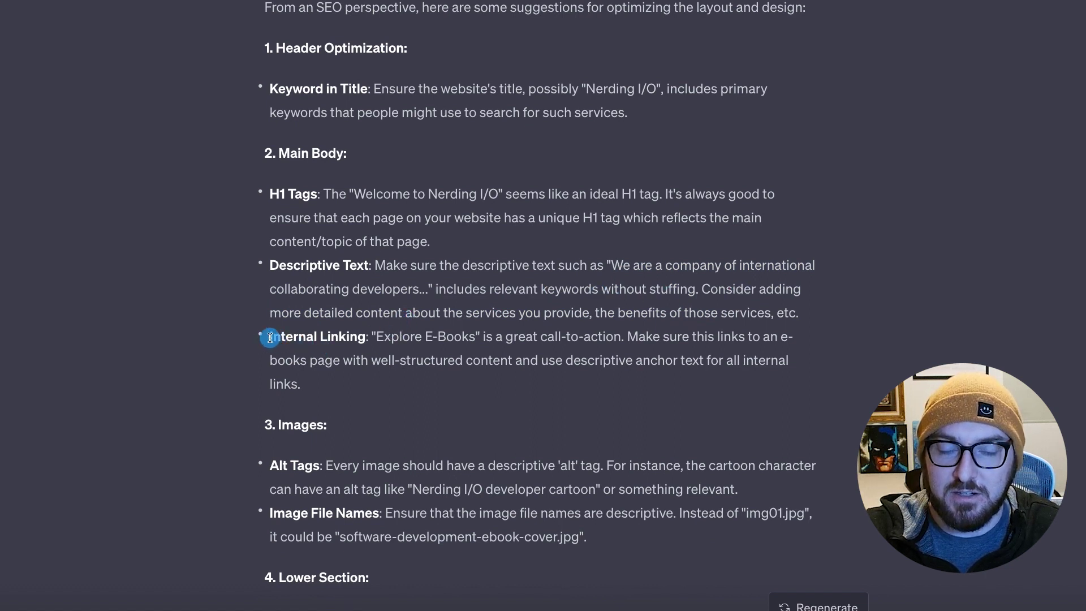
left_click_drag(270, 338, 461, 381)
scroll(461, 383, "down", 2)
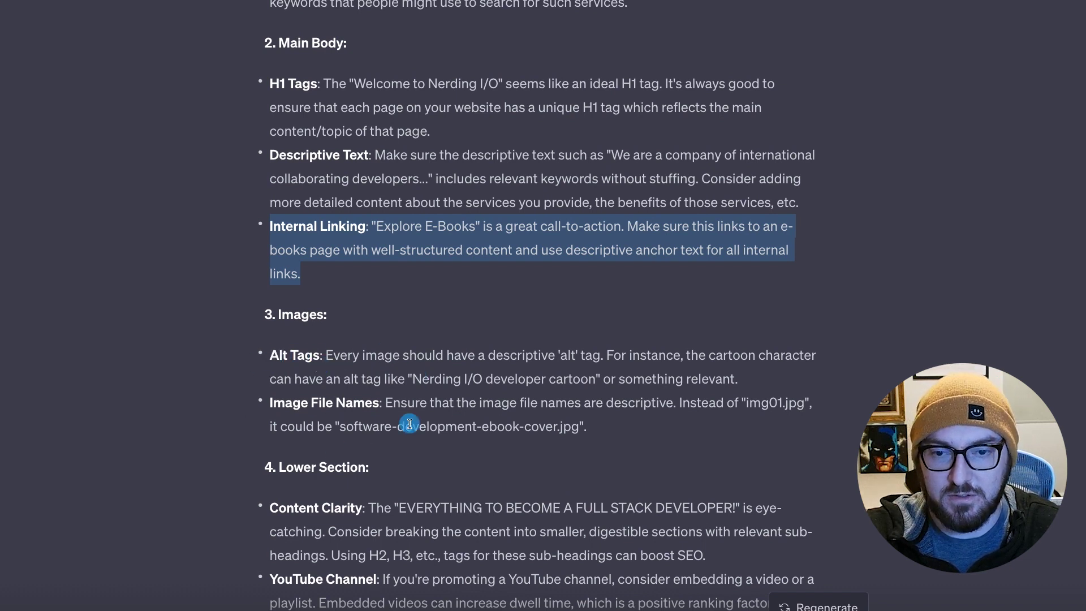
scroll(406, 428, "down", 1)
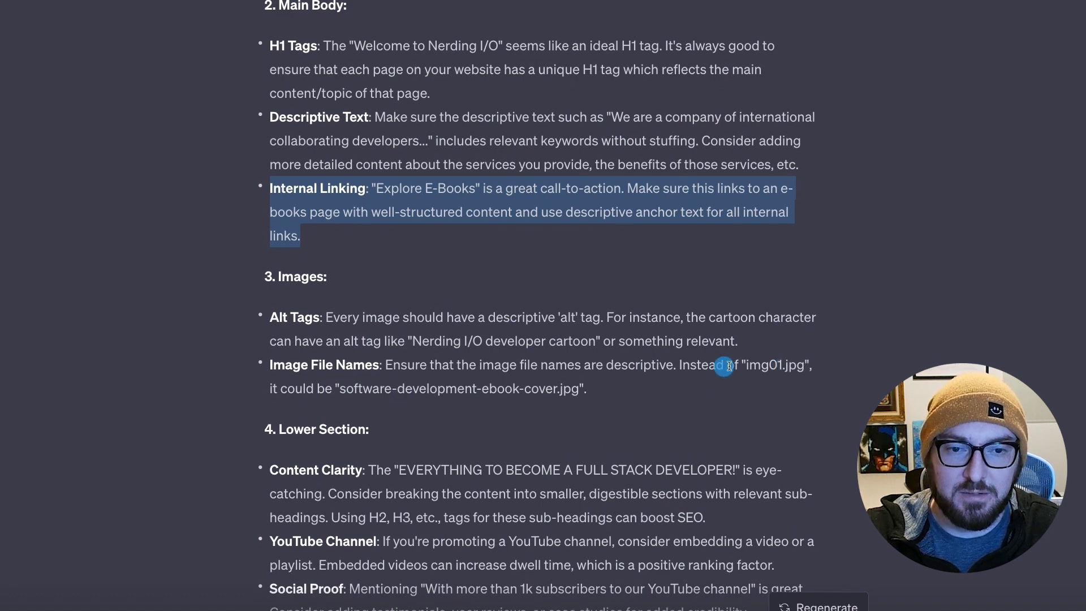
scroll(391, 390, "down", 3)
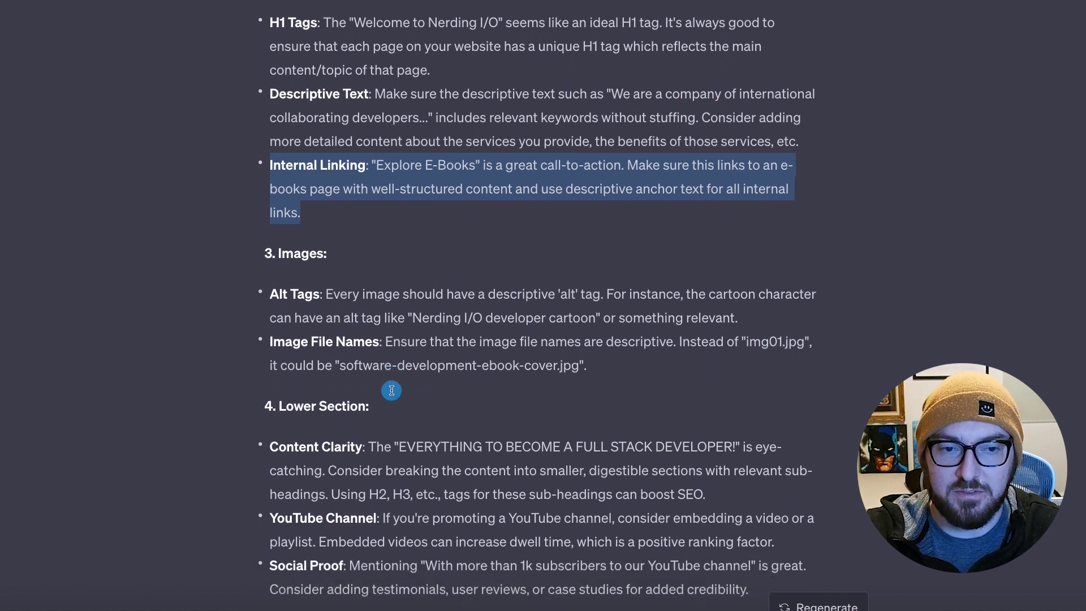
scroll(426, 327, "down", 3)
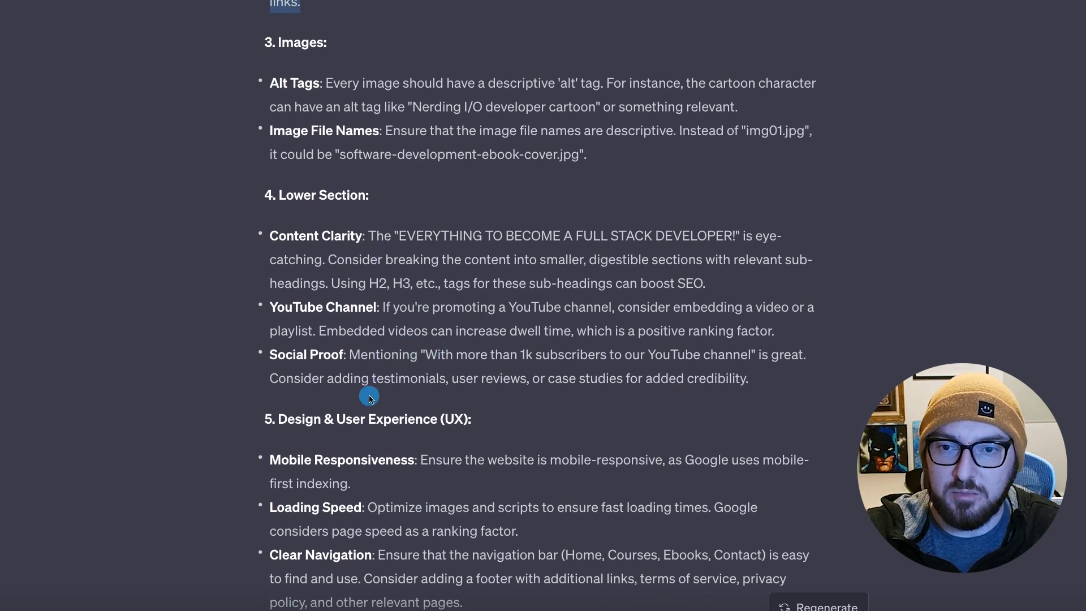
scroll(370, 399, "down", 3)
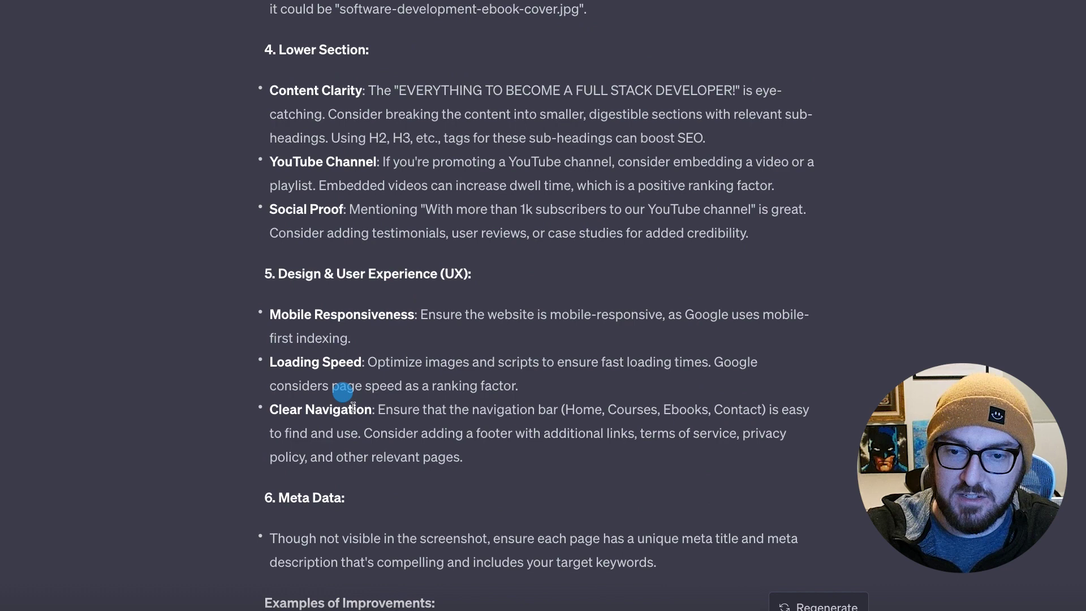
scroll(353, 405, "down", 5)
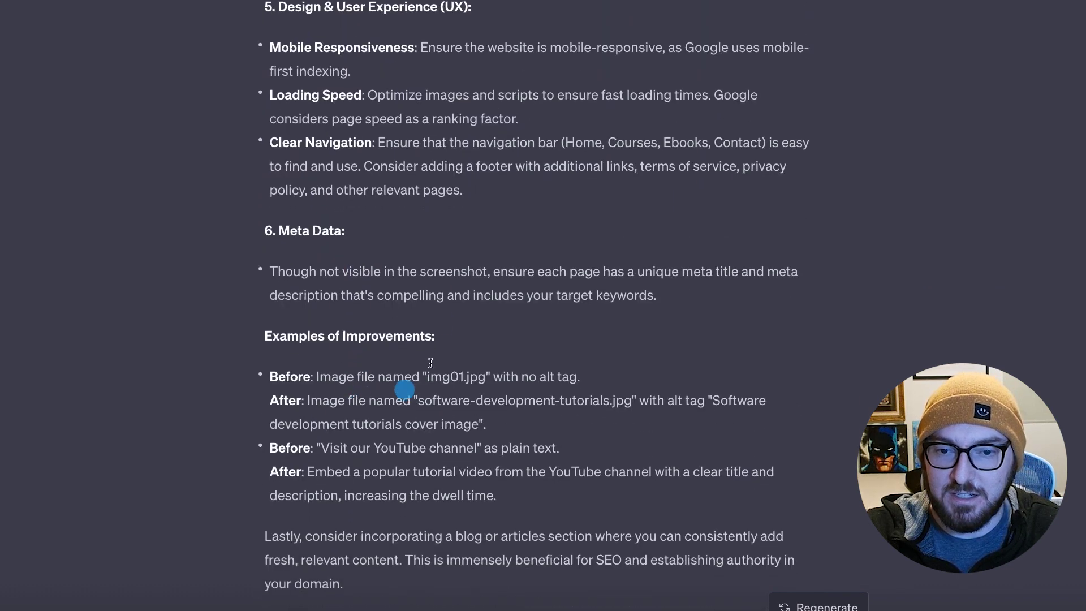
scroll(269, 402, "down", 3)
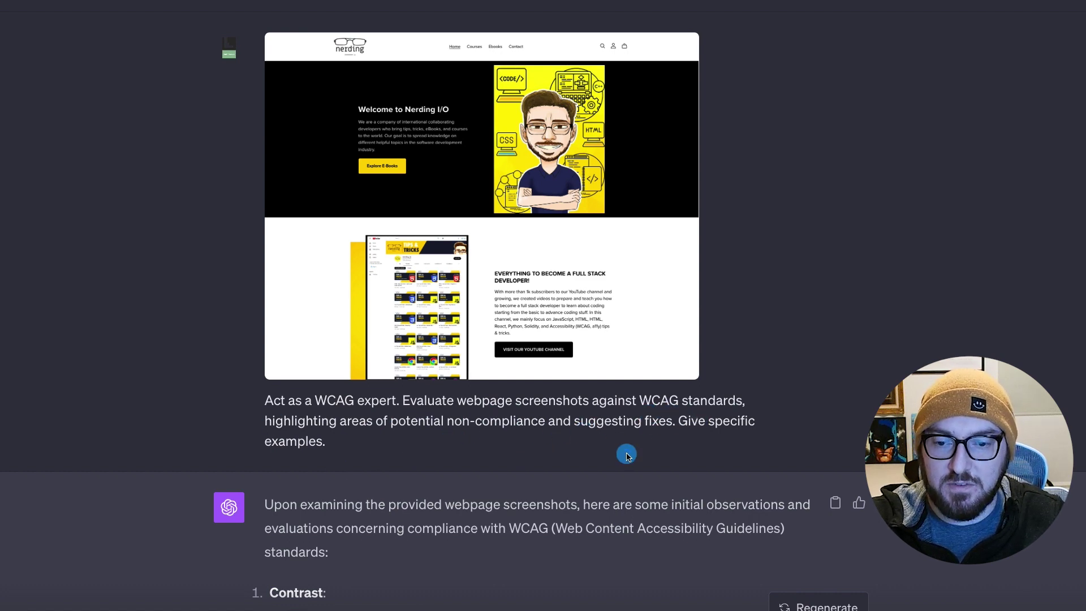
scroll(449, 449, "down", 2)
scroll(360, 560, "down", 2)
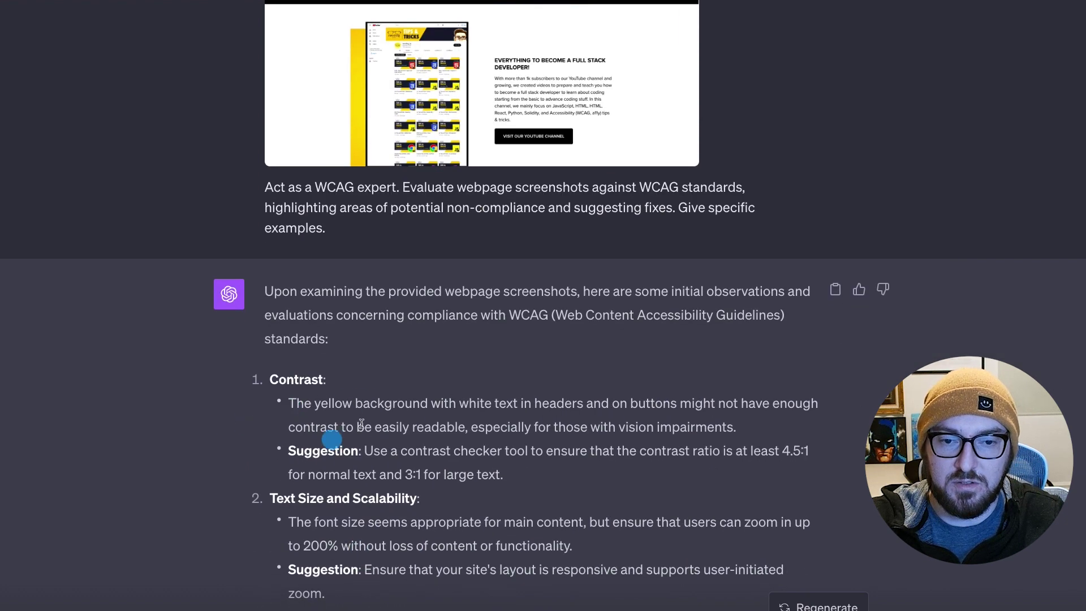
scroll(236, 458, "down", 1)
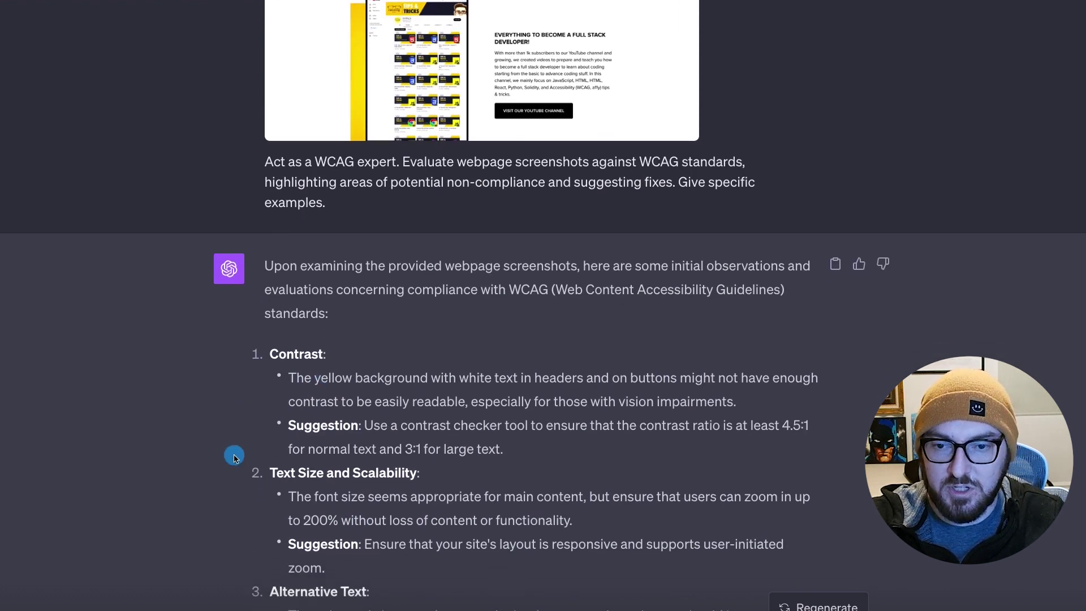
scroll(234, 457, "down", 1)
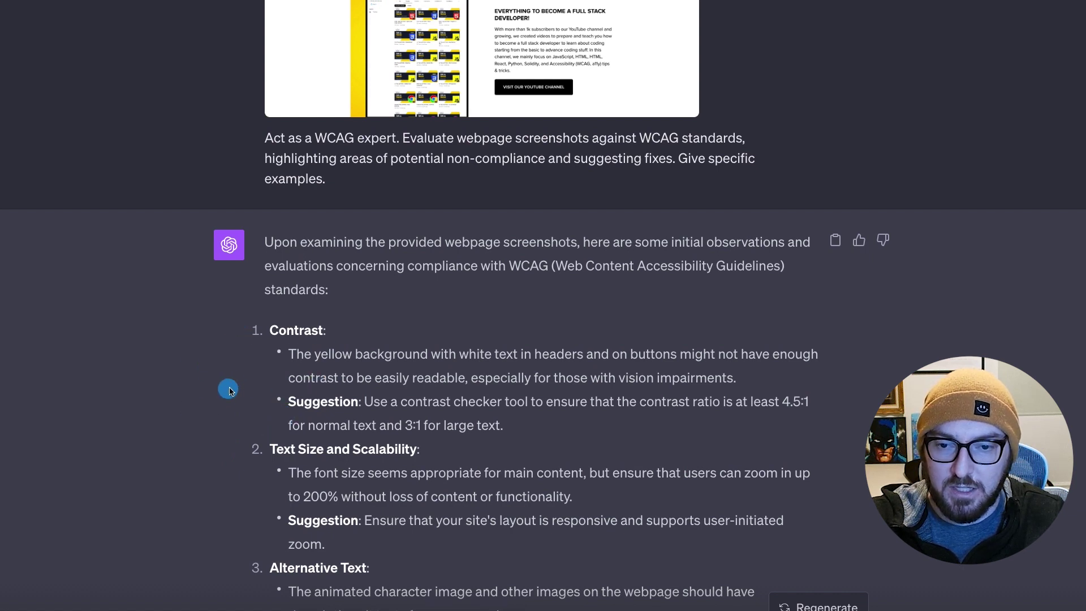
scroll(235, 390, "down", 3)
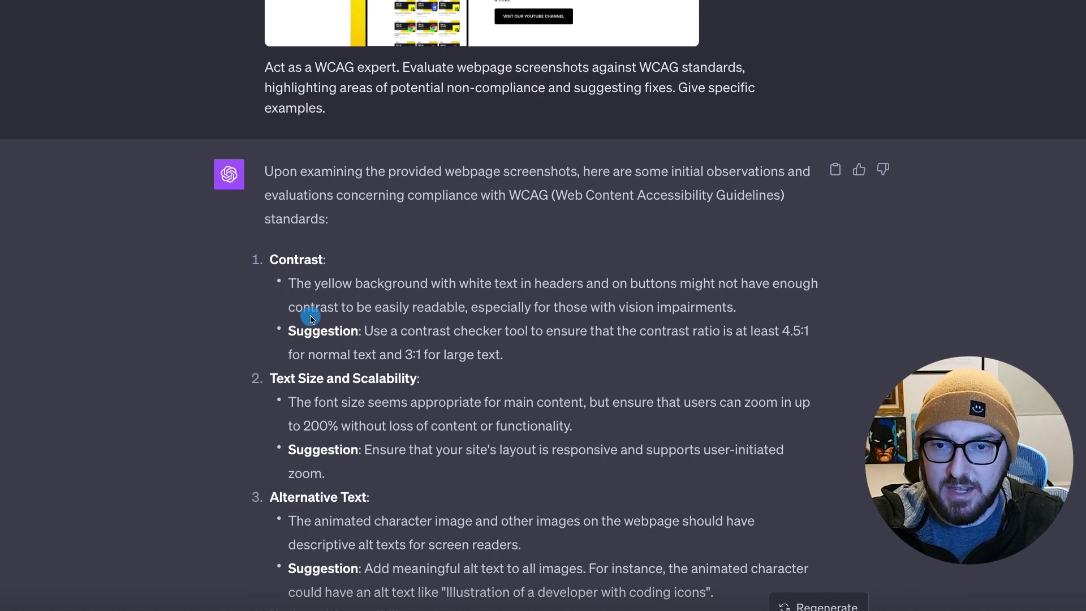
left_click_drag(357, 330, 506, 360)
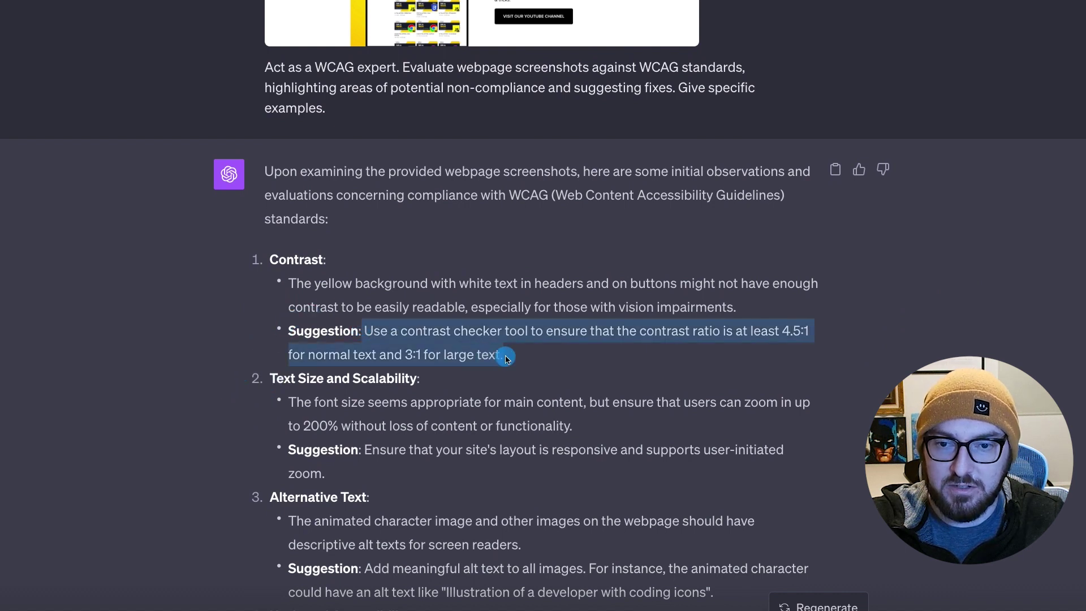
left_click(507, 359)
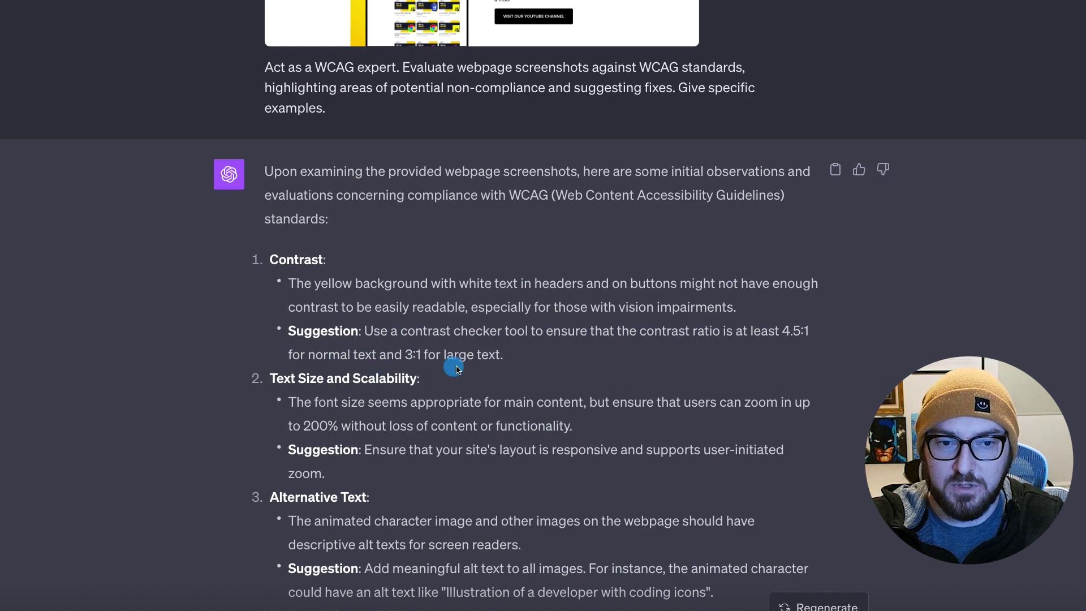
left_click_drag(806, 330, 772, 333)
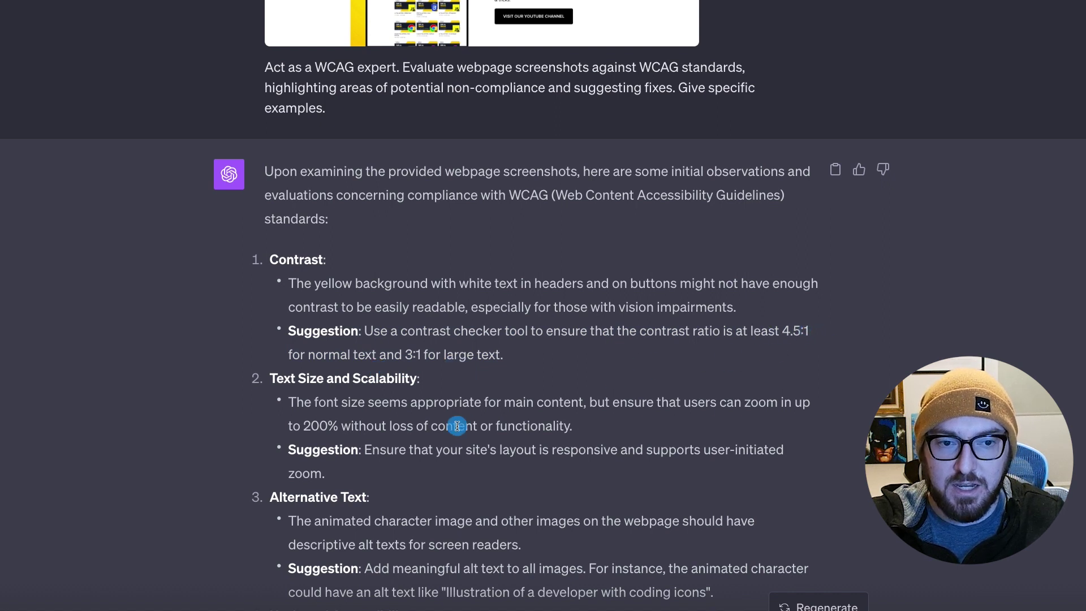
scroll(457, 424, "down", 1)
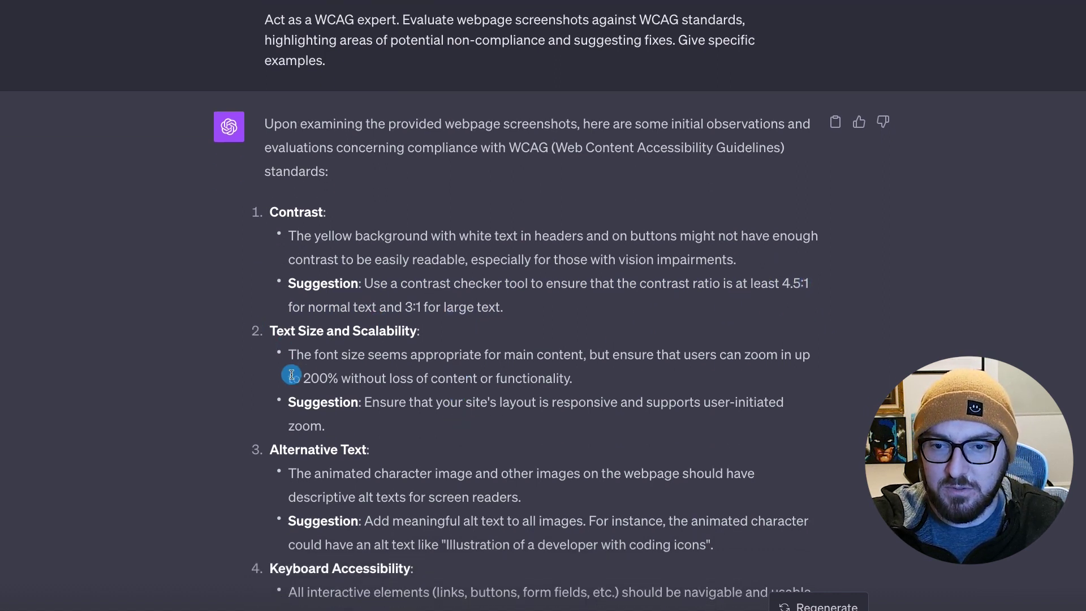
scroll(292, 374, "down", 1)
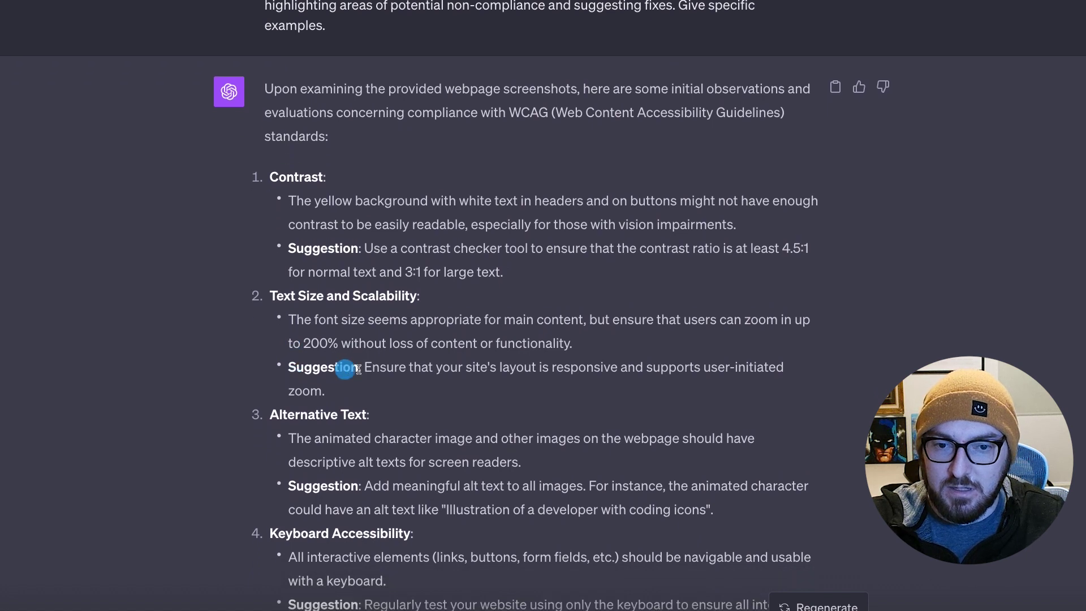
left_click_drag(358, 368, 422, 367)
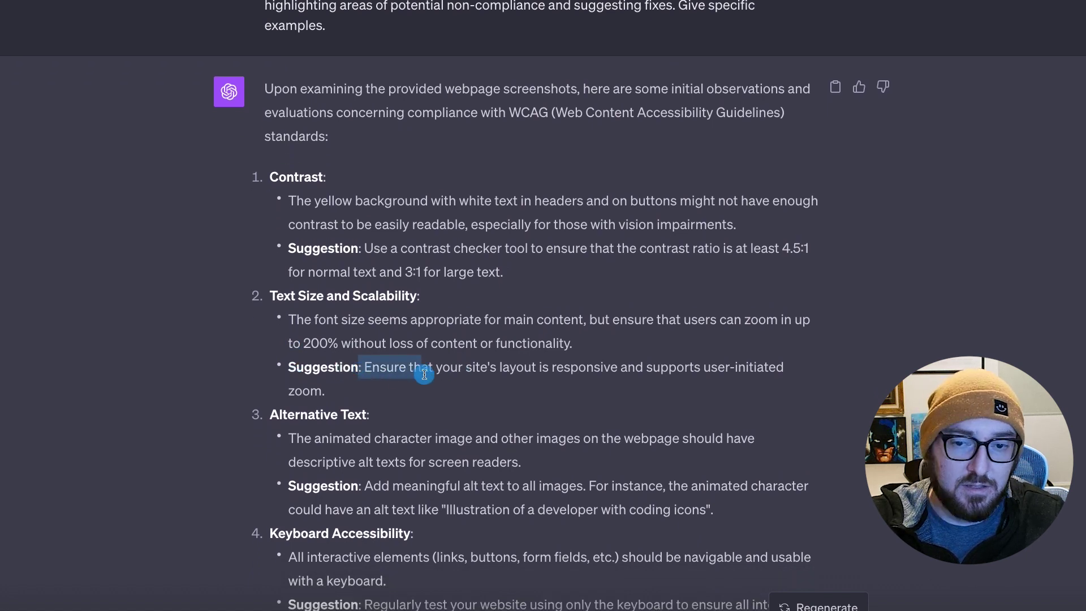
scroll(399, 396, "down", 2)
left_click_drag(275, 339, 541, 433)
left_click_drag(356, 411, 358, 410)
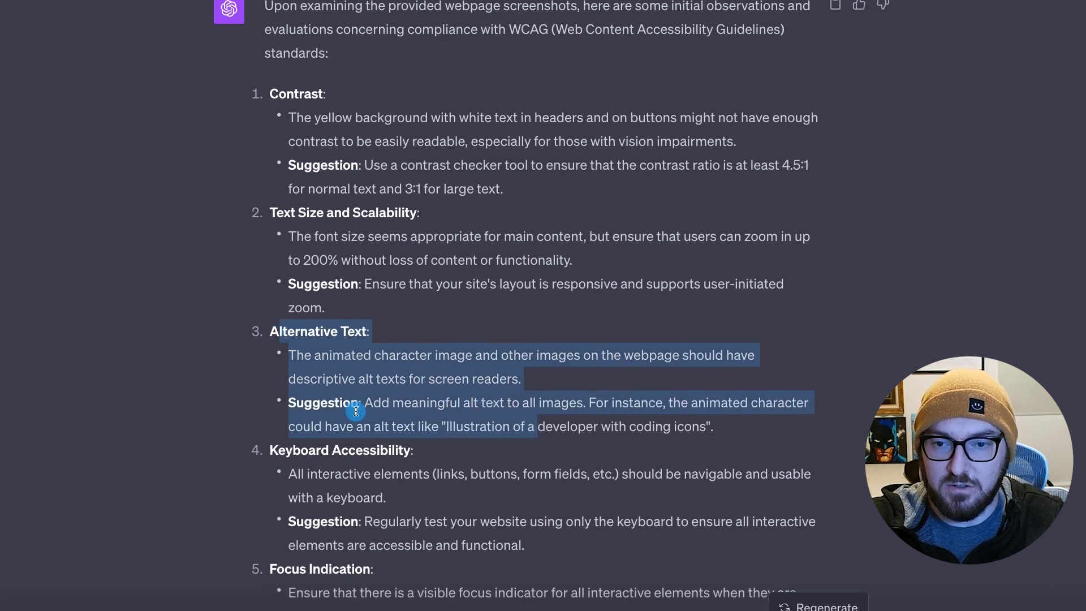
scroll(339, 430, "down", 1)
left_click_drag(266, 432, 435, 502)
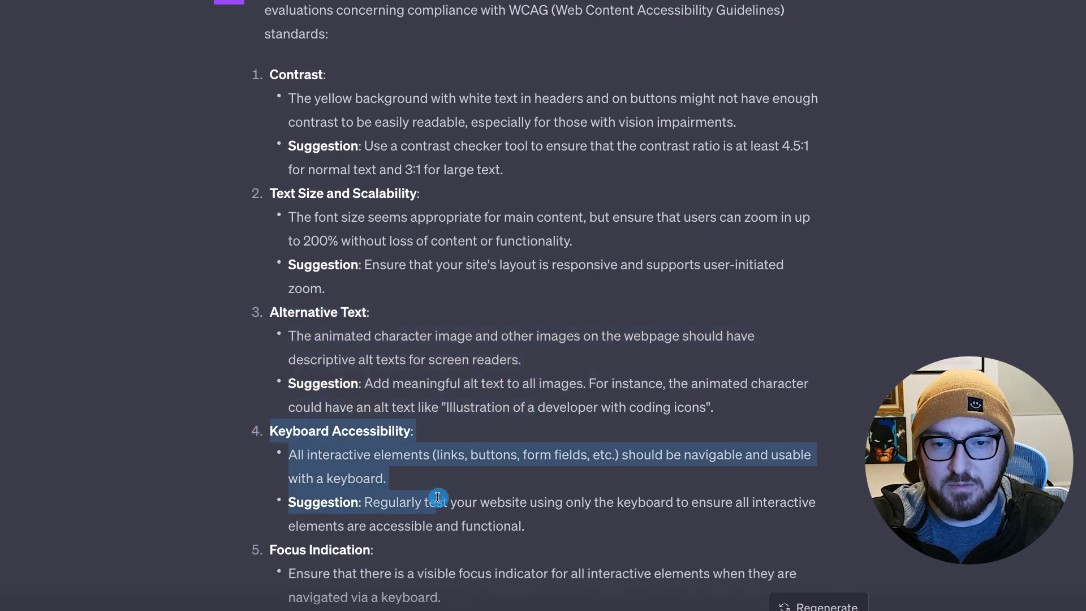
scroll(432, 487, "down", 4)
scroll(420, 490, "down", 1)
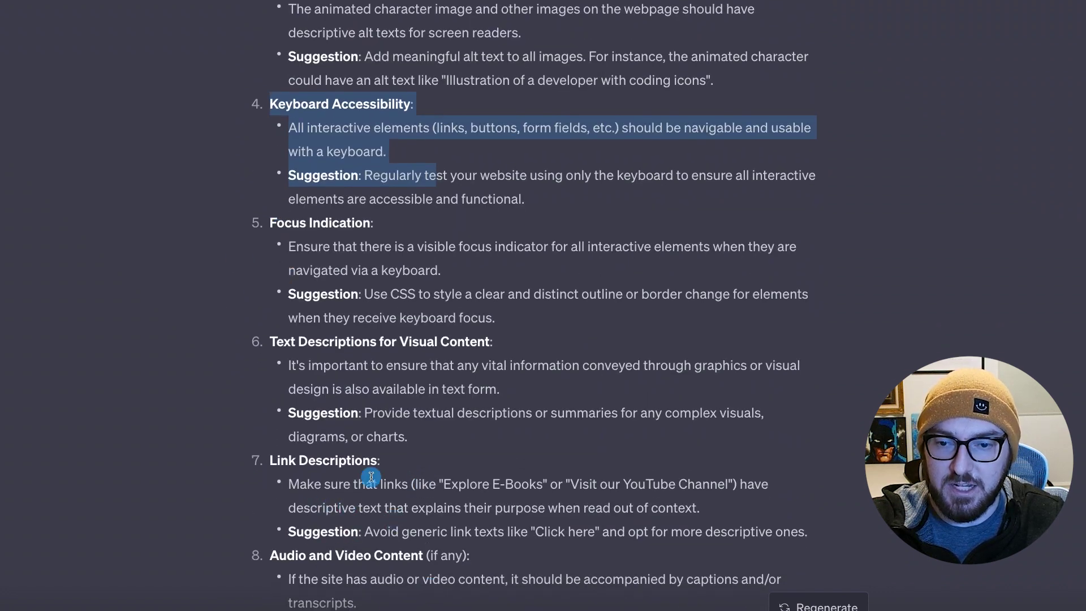
scroll(386, 501, "down", 3)
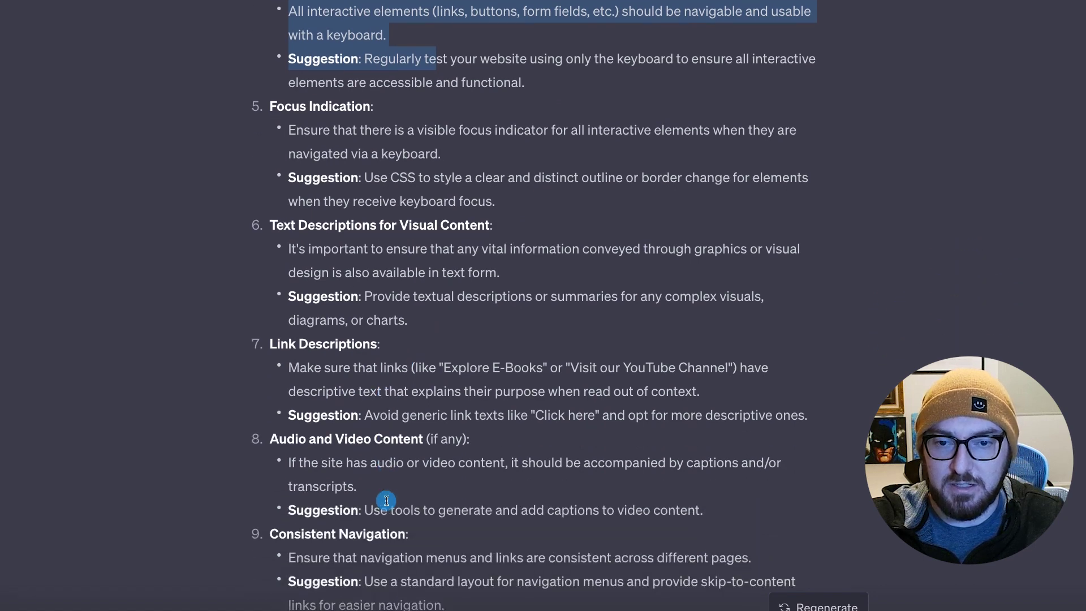
scroll(322, 470, "down", 2)
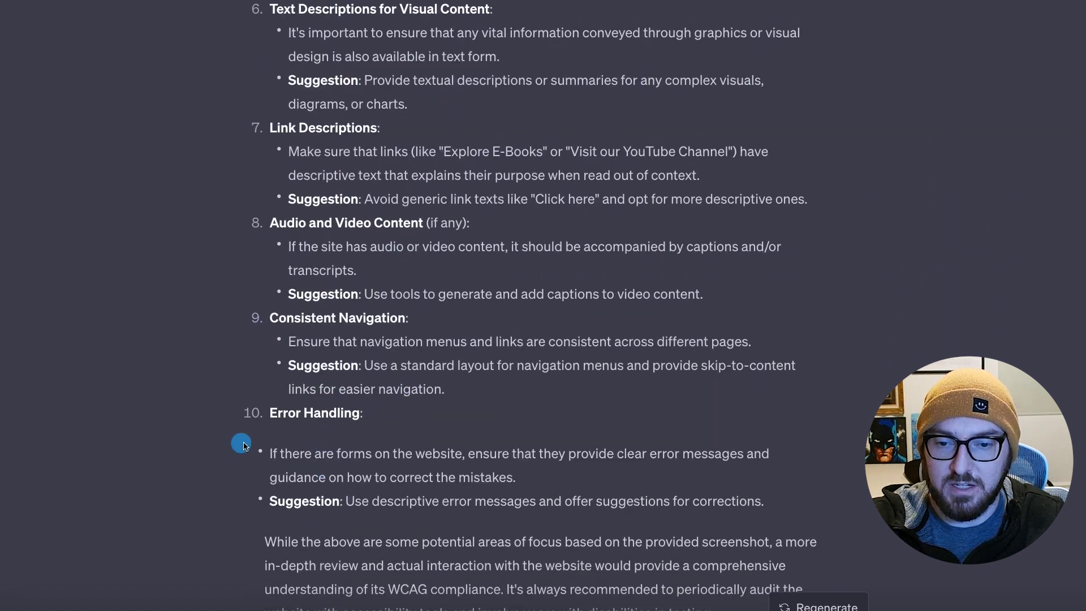
left_click_drag(271, 413, 617, 512)
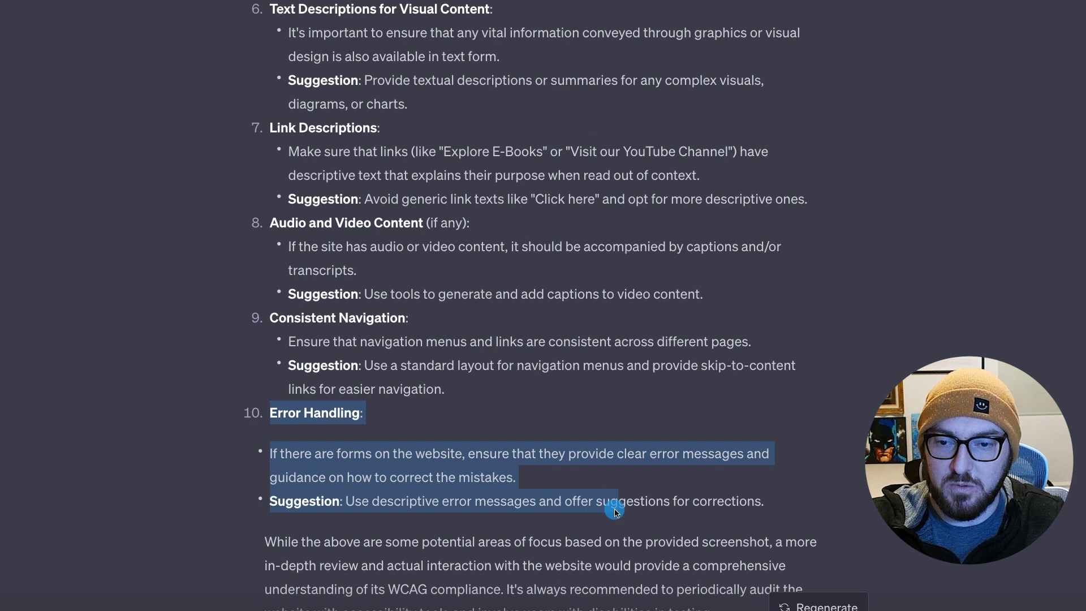
scroll(442, 507, "down", 1)
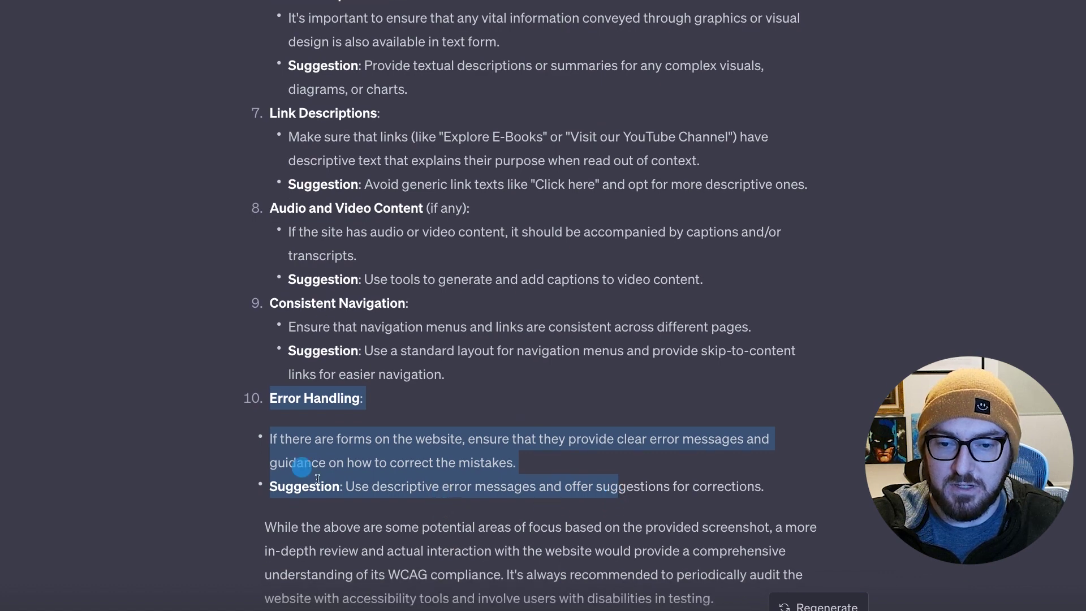
scroll(362, 243, "up", 4)
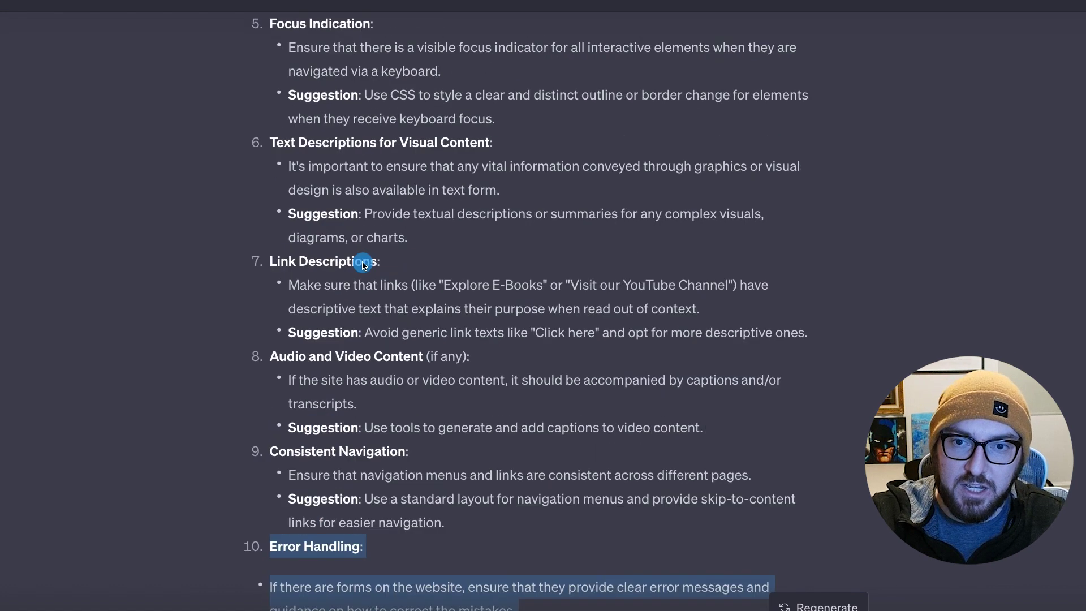
scroll(293, 300, "up", 8)
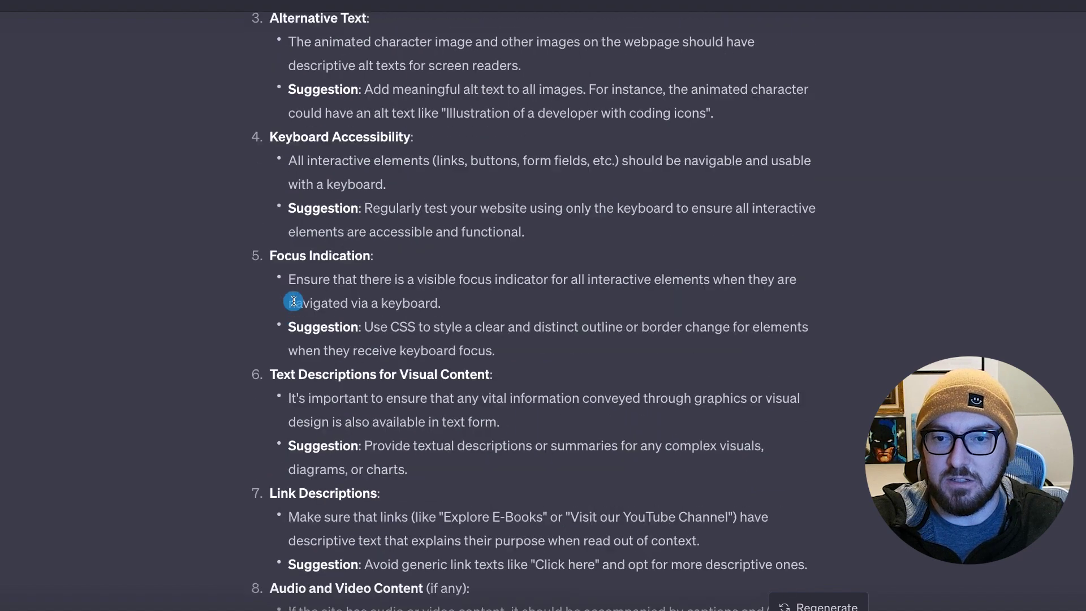
scroll(294, 301, "up", 9)
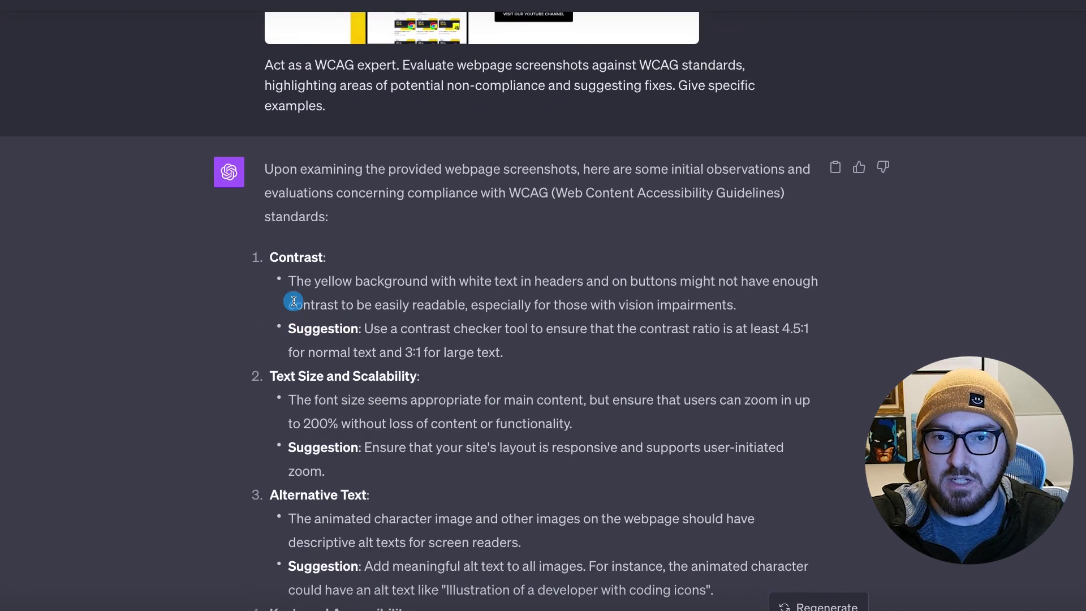
scroll(293, 301, "up", 1)
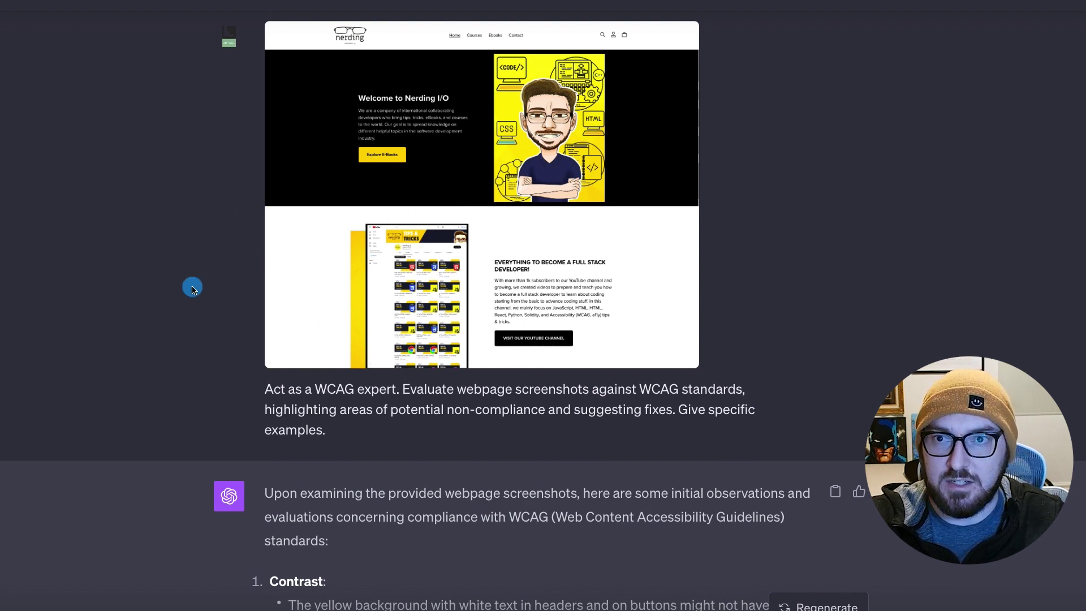
scroll(193, 290, "down", 2)
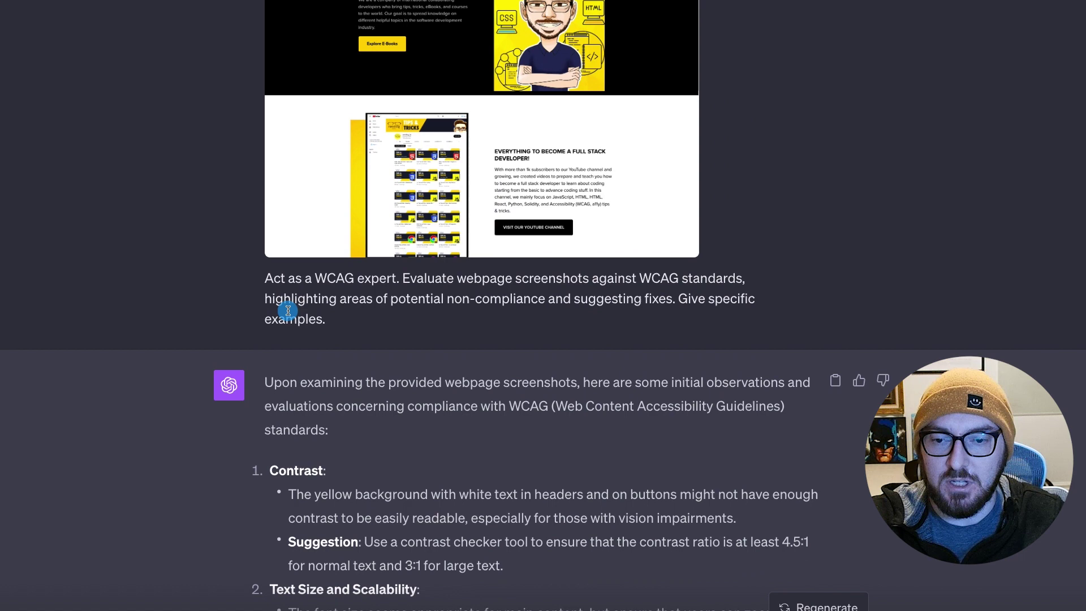
scroll(288, 310, "down", 4)
scroll(245, 346, "down", 4)
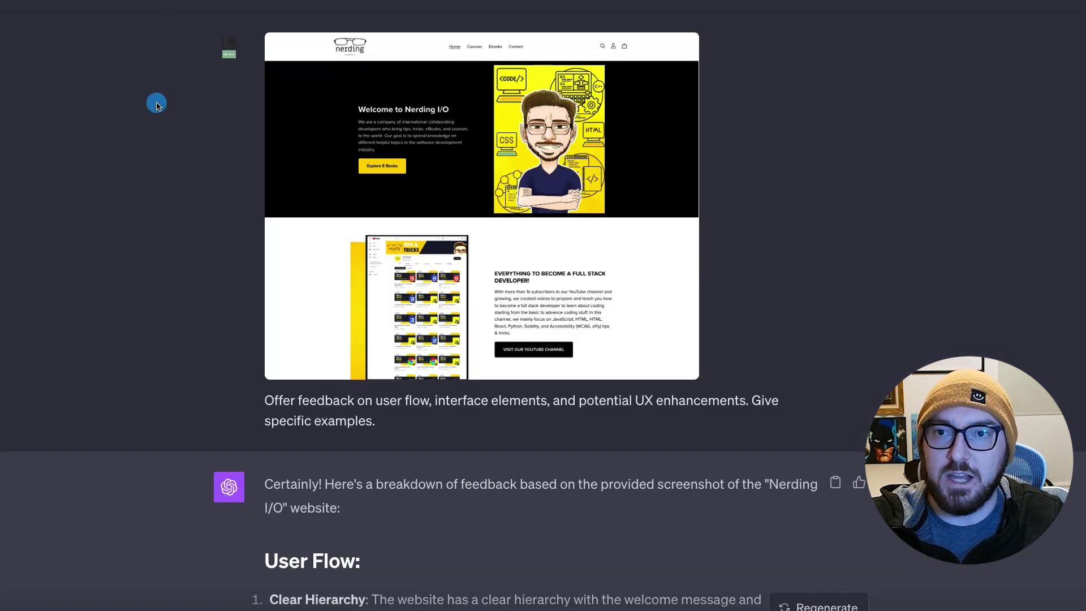
Step: Highlight the UX feedback prompt, its user flow and interface request, and the request for examples
scroll(156, 104, "down", 1)
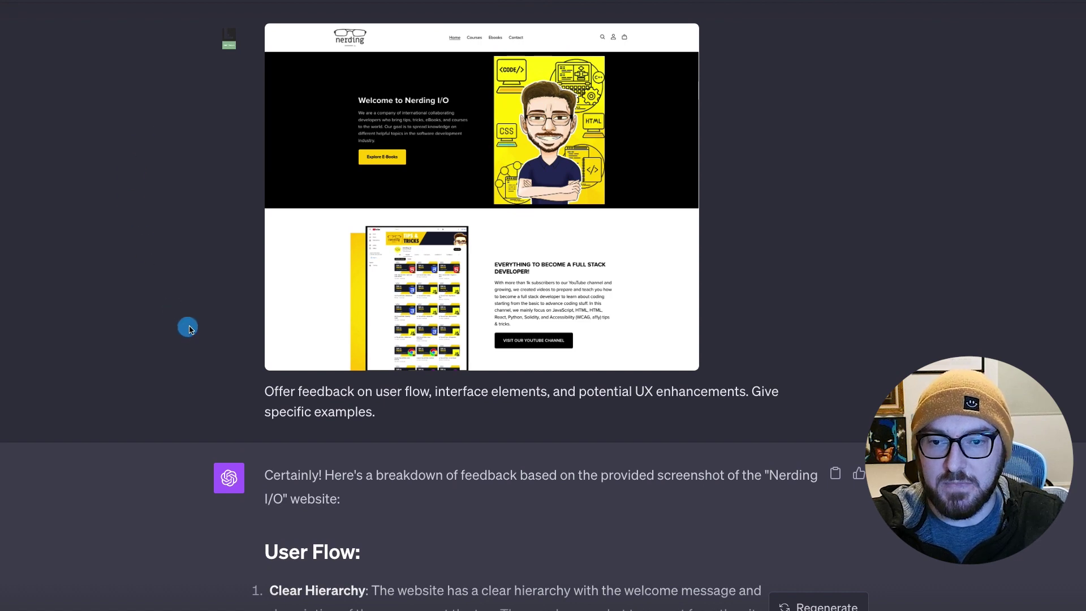
scroll(350, 237, "down", 3)
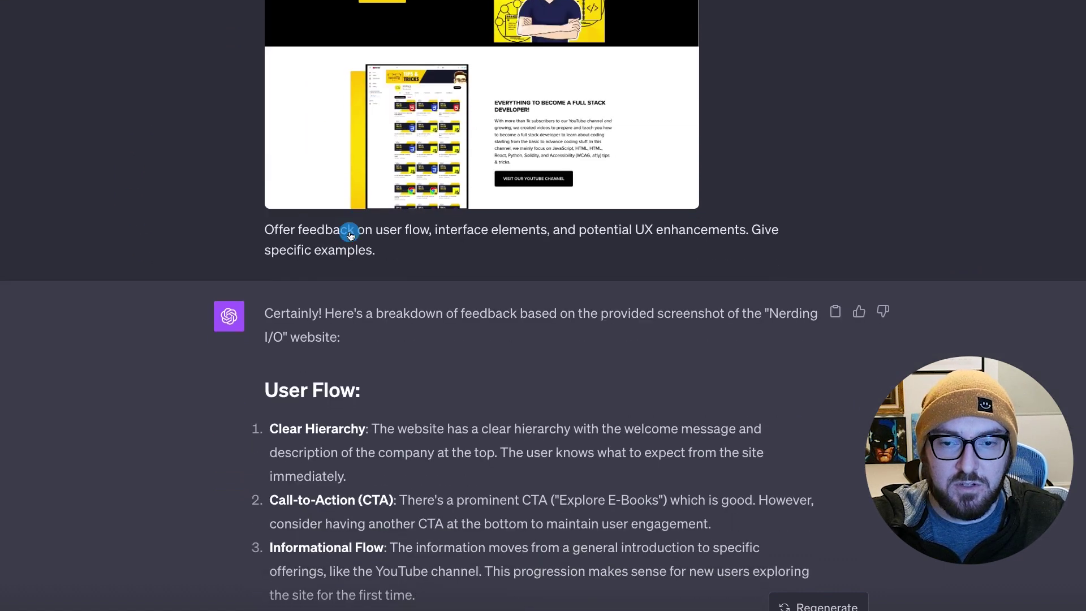
left_click_drag(268, 230, 383, 264)
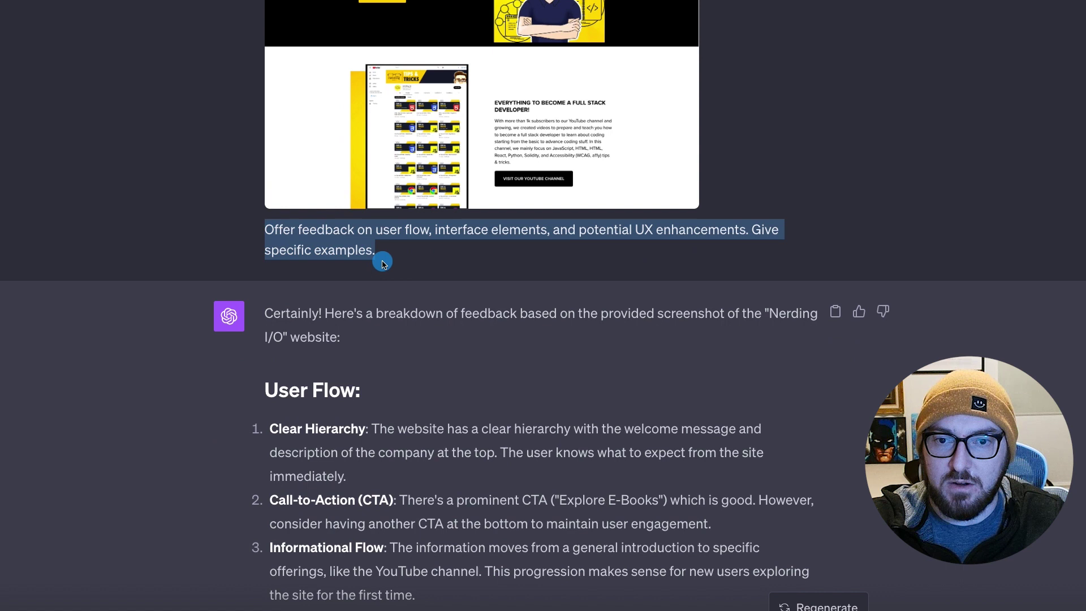
left_click_drag(266, 230, 631, 232)
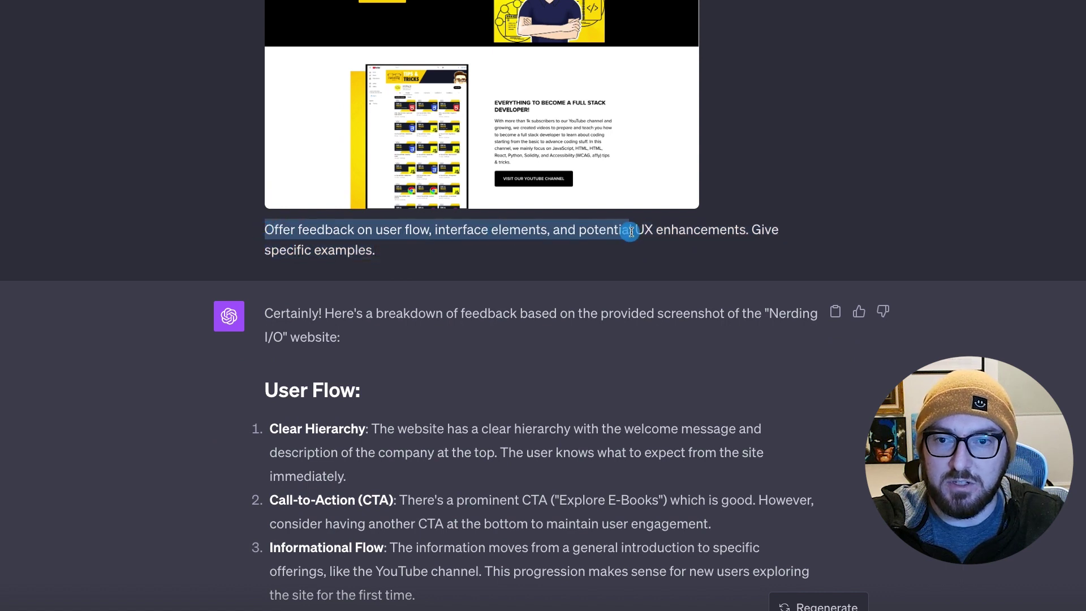
left_click_drag(412, 250, 301, 254)
Step: Highlight the Clear Hierarchy, Call-to-Action and Informational Flow user-flow points
scroll(365, 215, "down", 3)
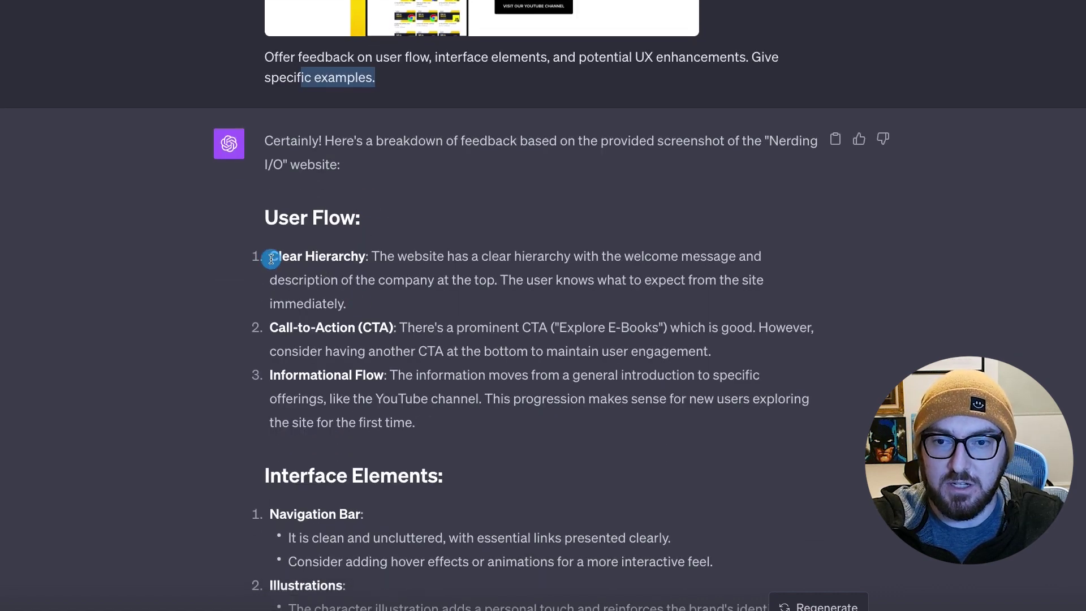
left_click_drag(272, 259, 414, 310)
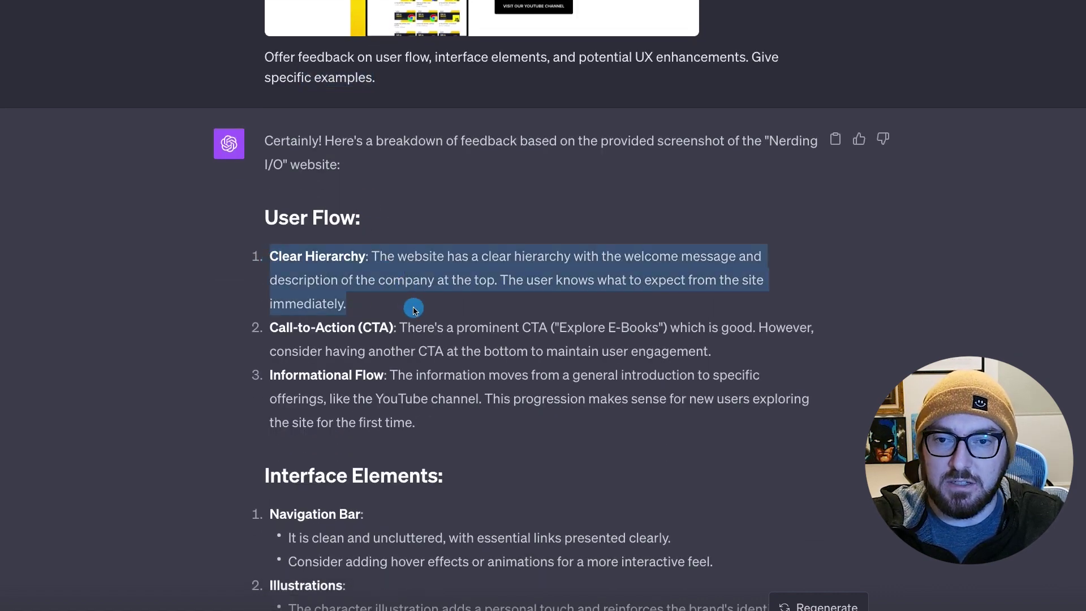
left_click_drag(287, 328, 640, 356)
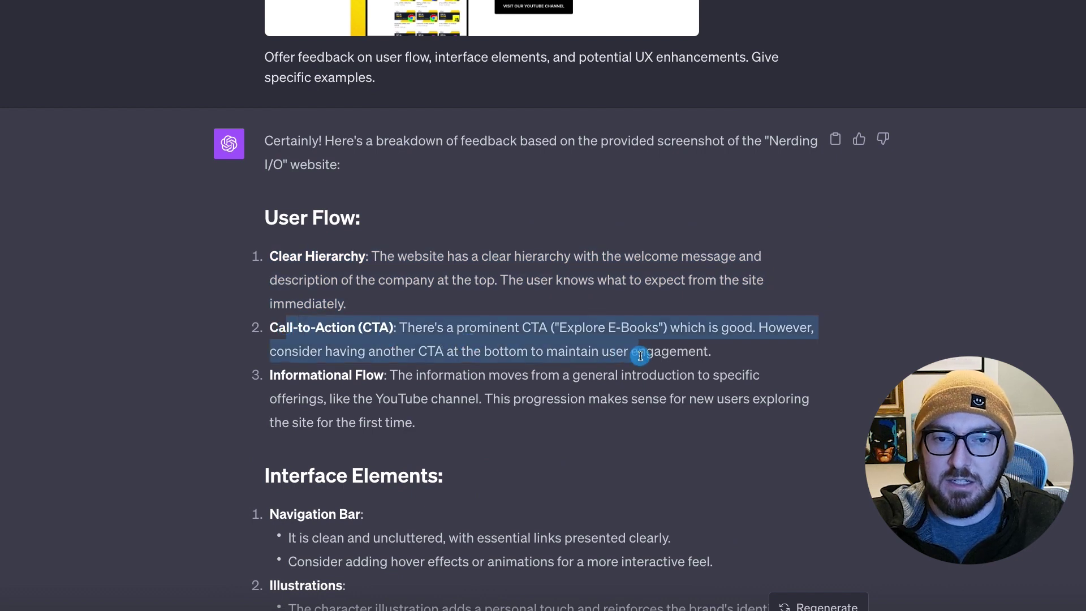
left_click_drag(409, 424, 275, 377)
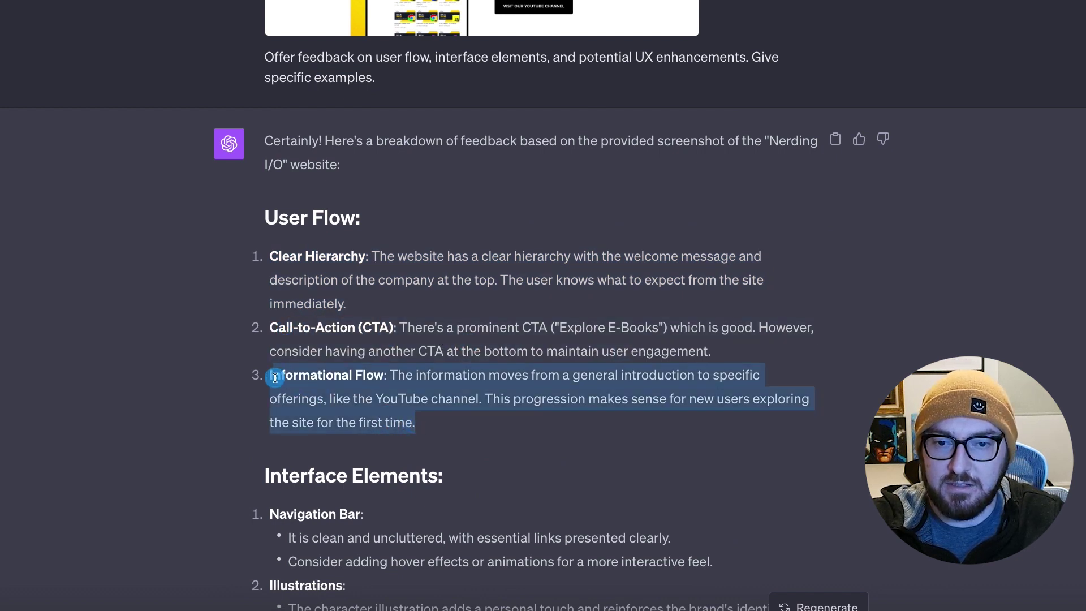
left_click(422, 390)
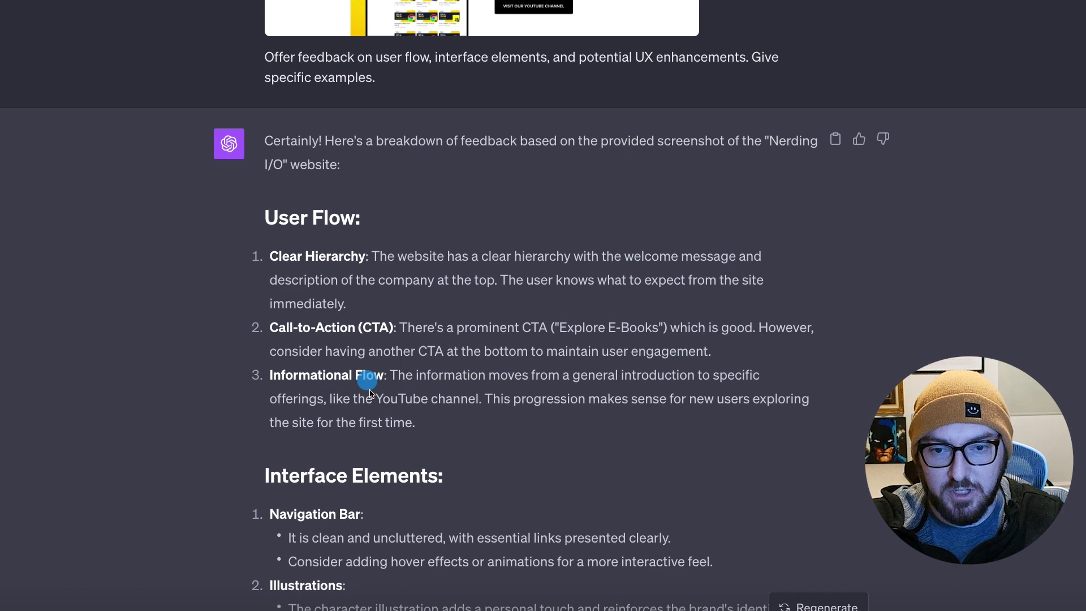
scroll(365, 413, "down", 4)
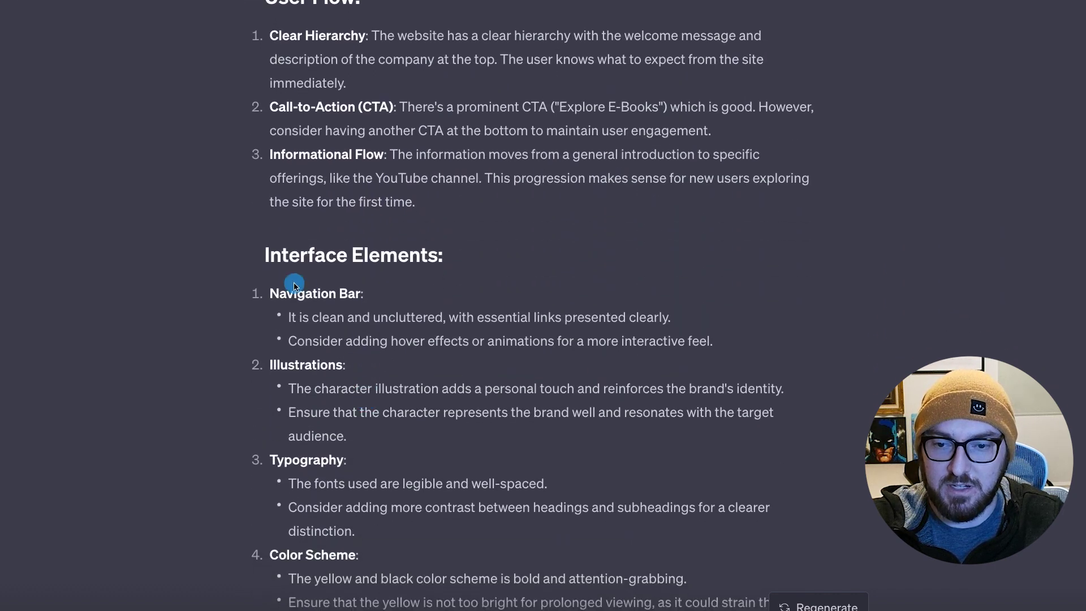
Step: Highlight the Navigation Bar and Illustrations notes, continuing toward Potential UX Enhancements
left_click_drag(270, 295, 380, 389)
scroll(379, 394, "down", 1)
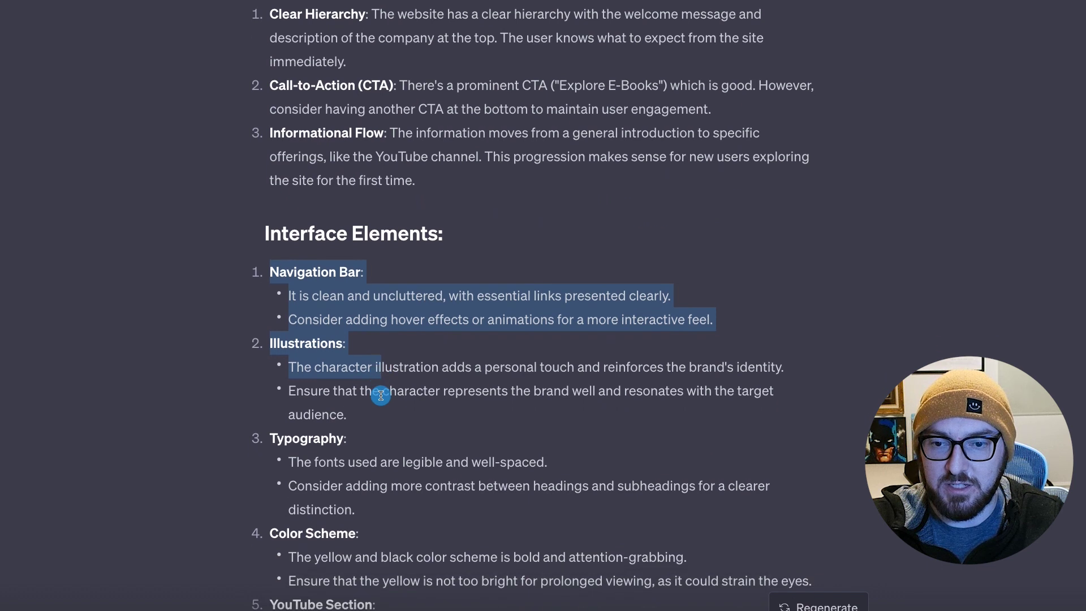
scroll(378, 419, "down", 1)
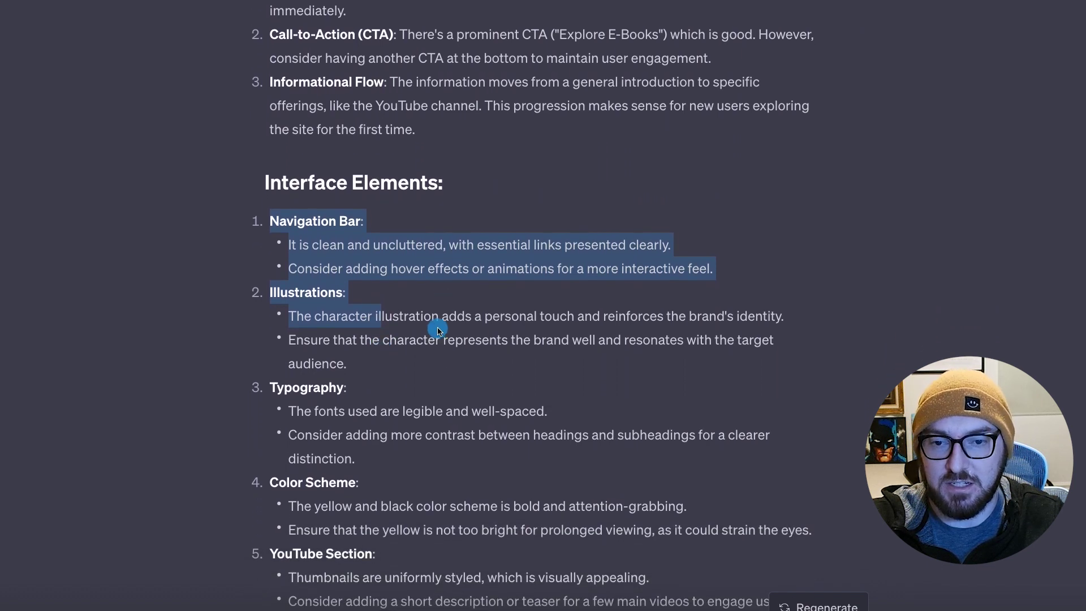
left_click(438, 329)
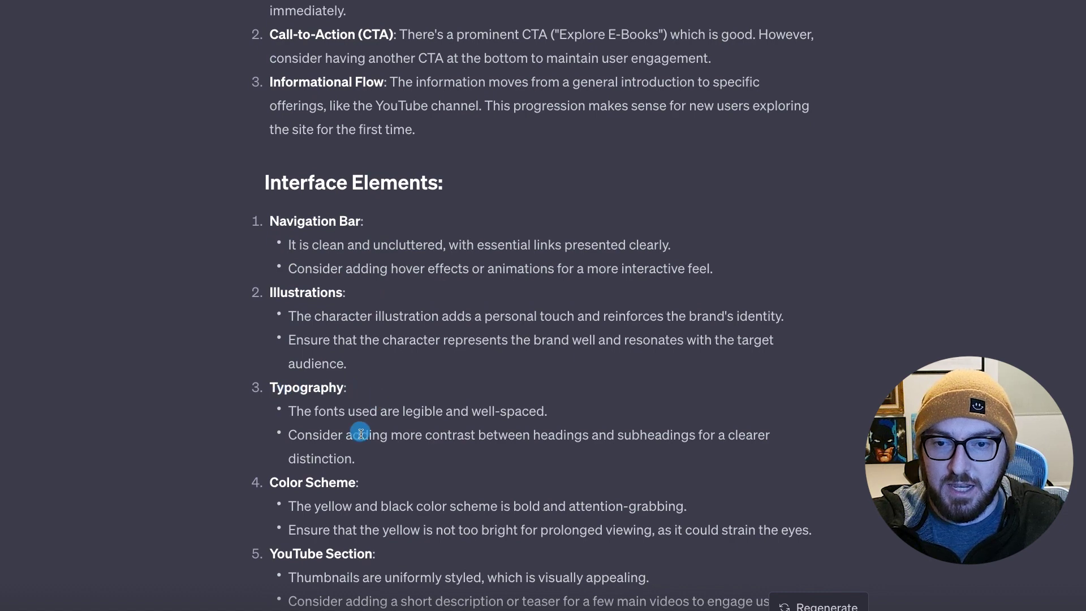
scroll(289, 509, "down", 5)
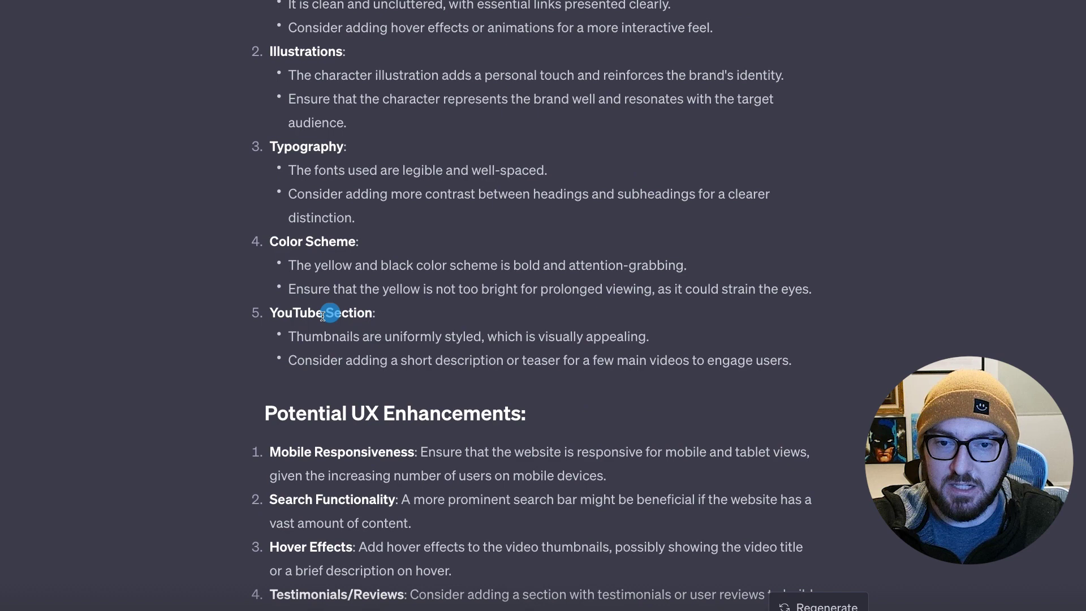
Step: Highlight the Testimonials/Reviews, Footer and Loading Speed enhancement suggestions in turn
scroll(371, 394, "down", 1)
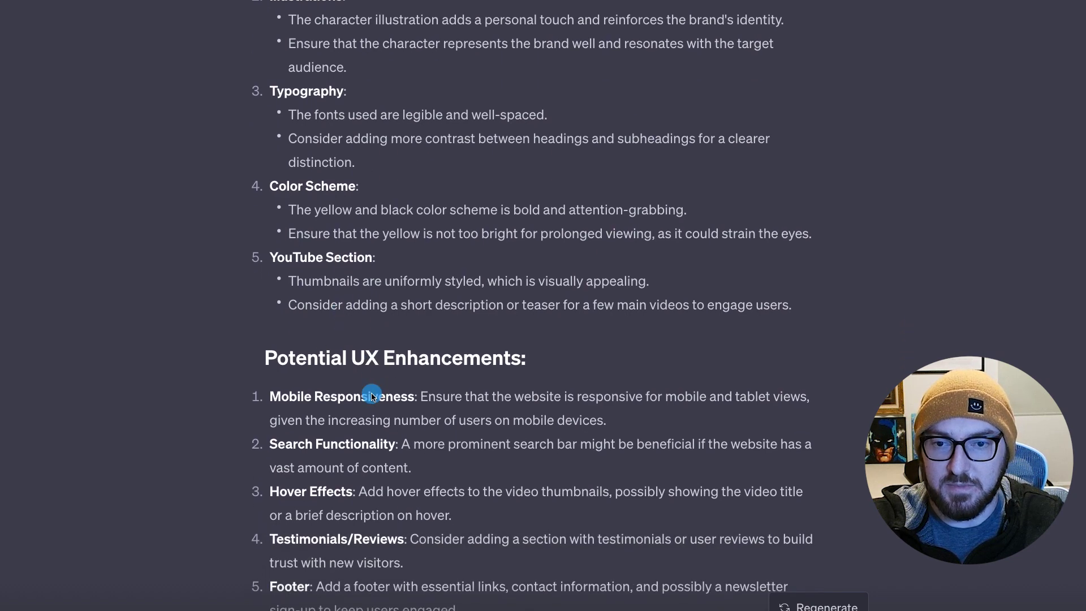
scroll(300, 391, "down", 4)
scroll(215, 252, "down", 1)
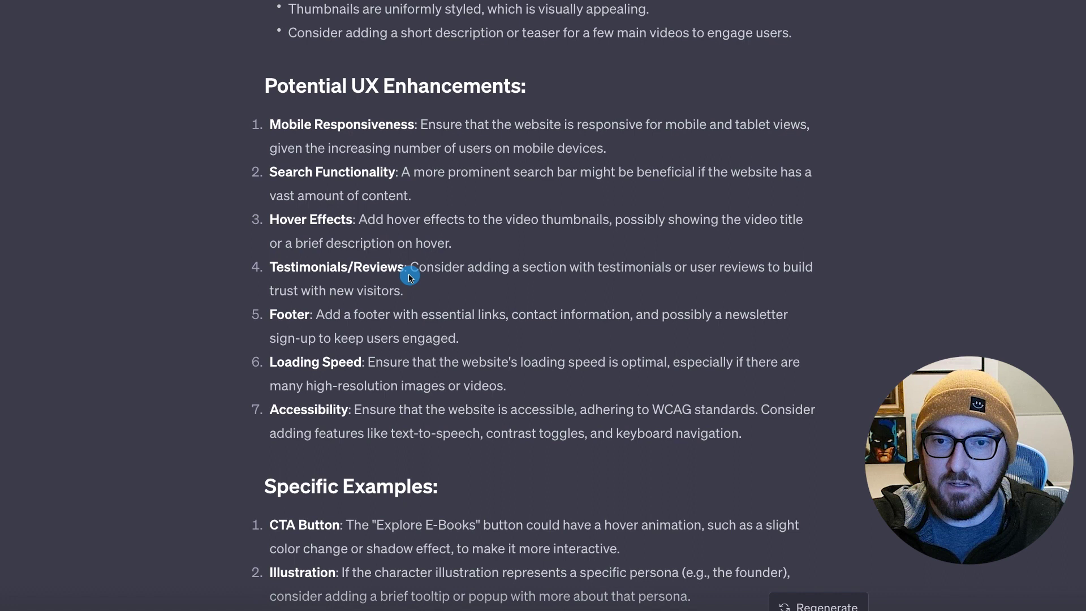
left_click_drag(258, 265, 433, 297)
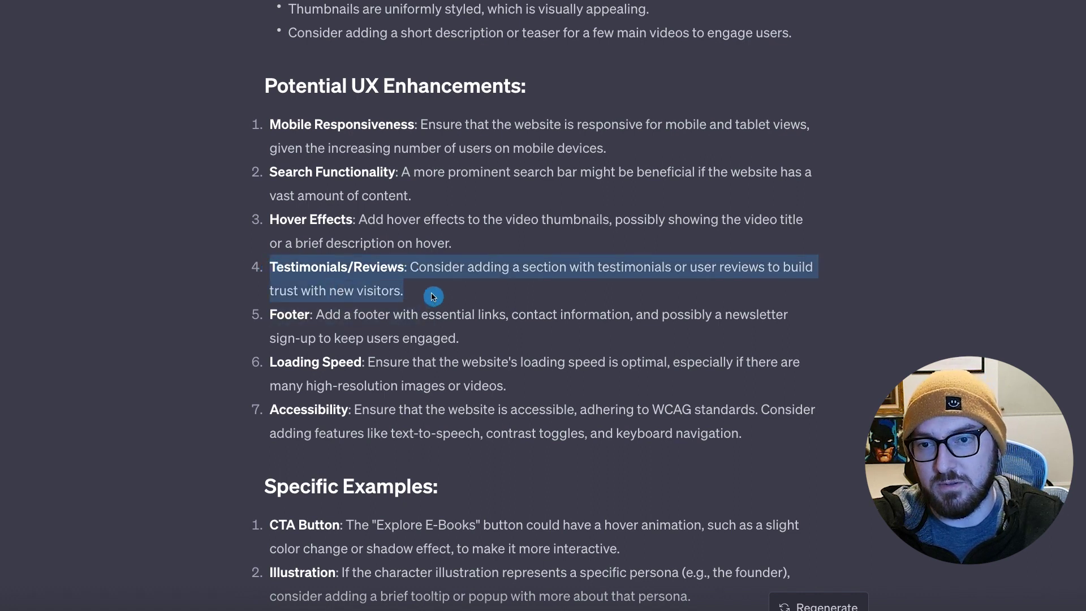
left_click(413, 298)
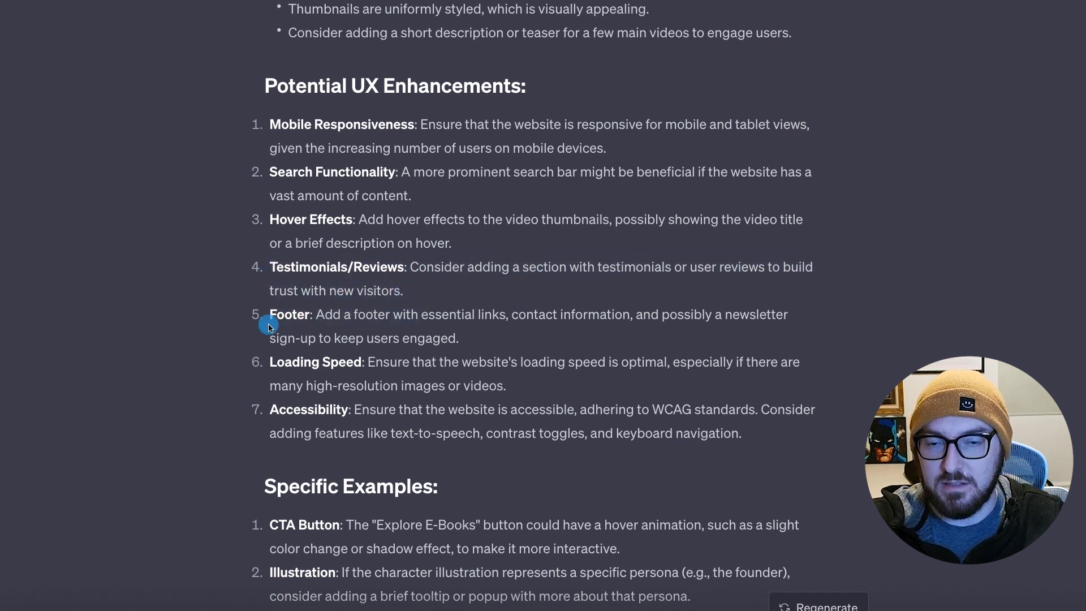
left_click_drag(269, 316, 456, 339)
left_click(358, 365)
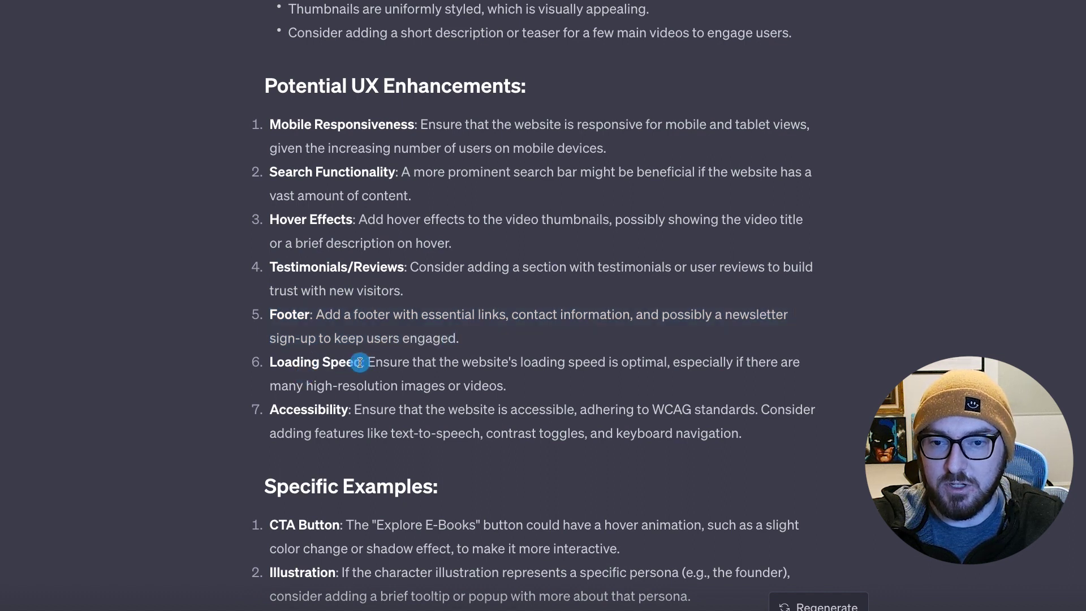
left_click_drag(360, 362, 265, 363)
left_click(399, 390)
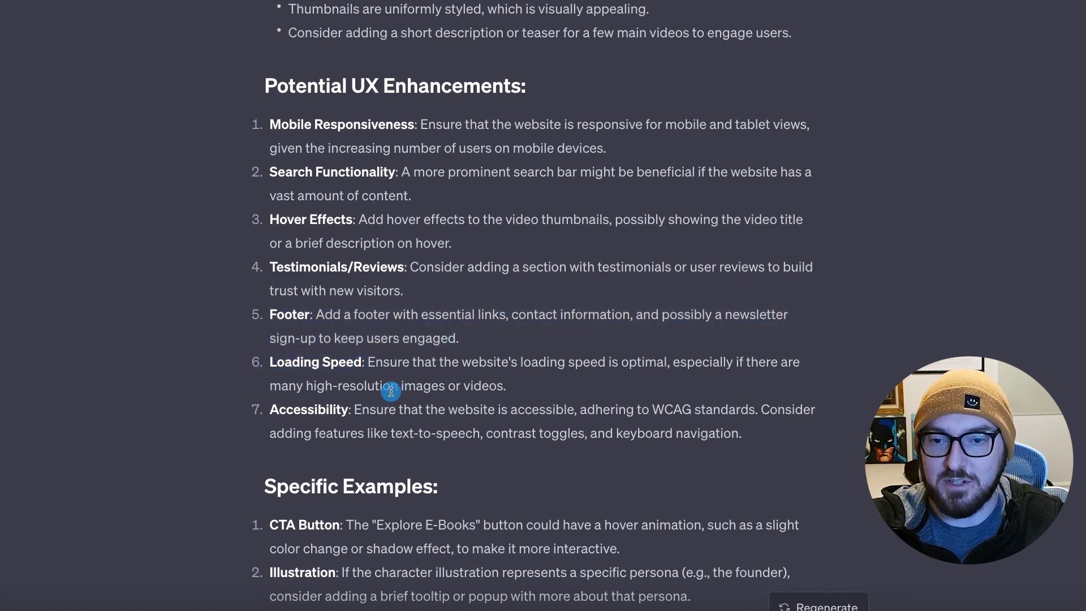
Step: Highlight the WCAG standards phrase and all three Specific Examples suggestions
scroll(391, 391, "down", 1)
left_click_drag(269, 359, 765, 365)
left_click(686, 357)
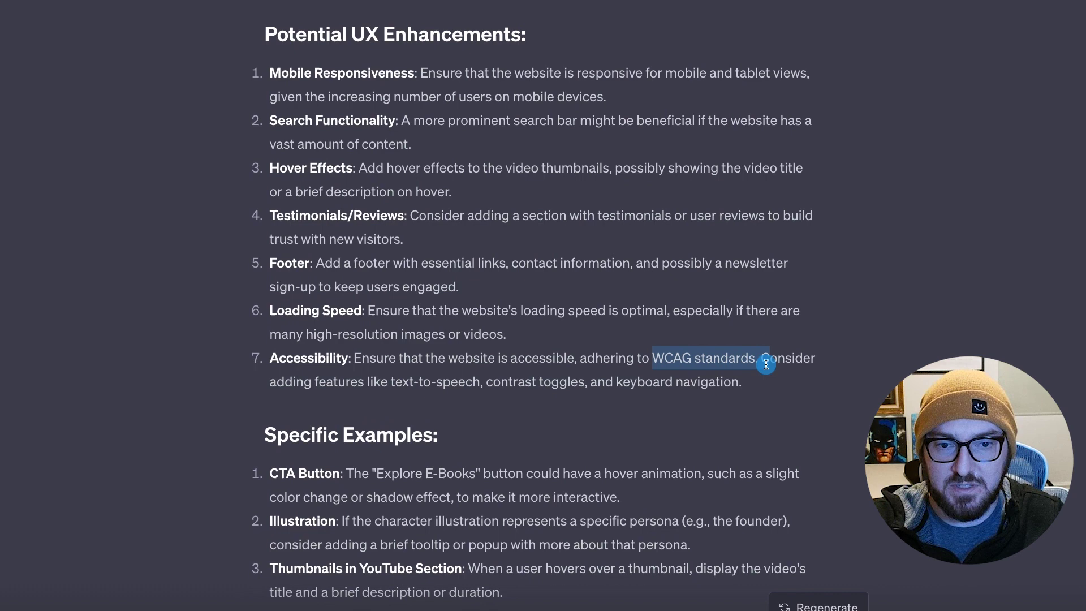
scroll(436, 359, "down", 2)
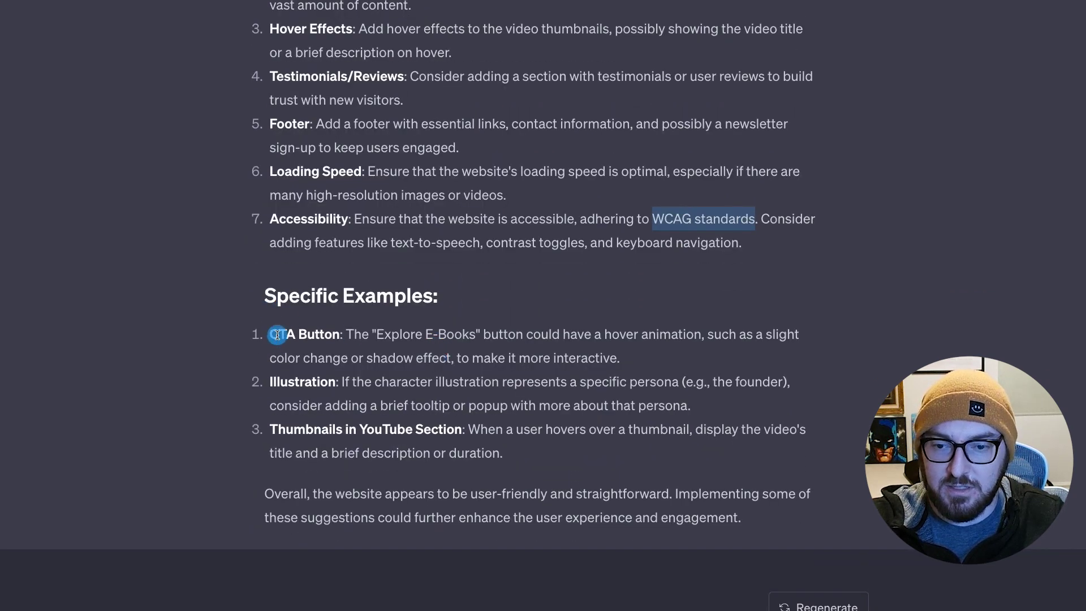
left_click_drag(277, 335, 520, 453)
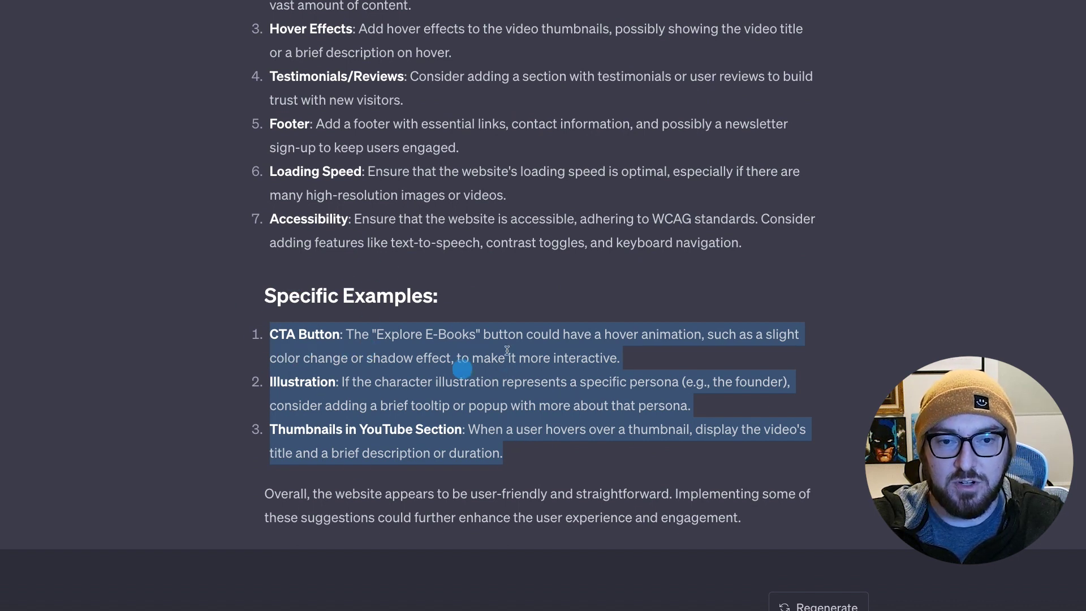
left_click(622, 358)
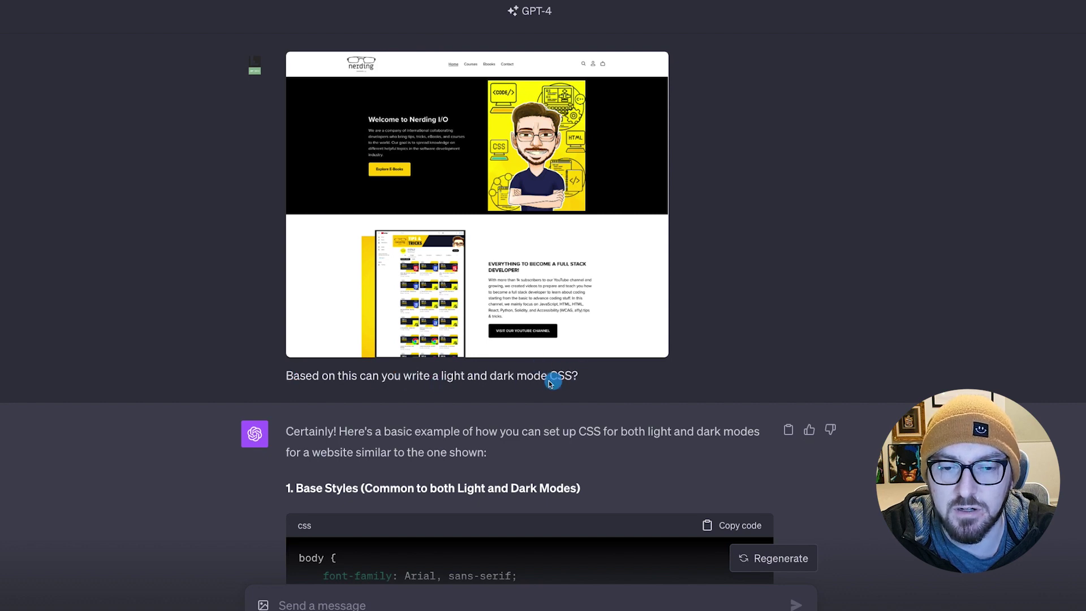
Step: Scroll to the Base Styles CSS block, selecting it and then clearing the selection
scroll(515, 371, "down", 1)
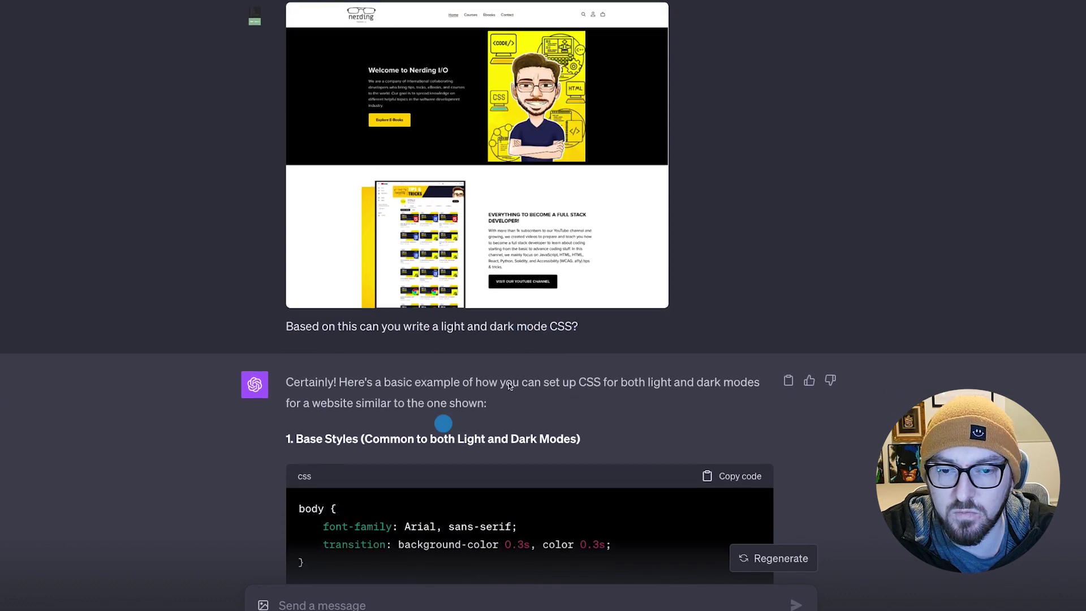
scroll(470, 324, "down", 4)
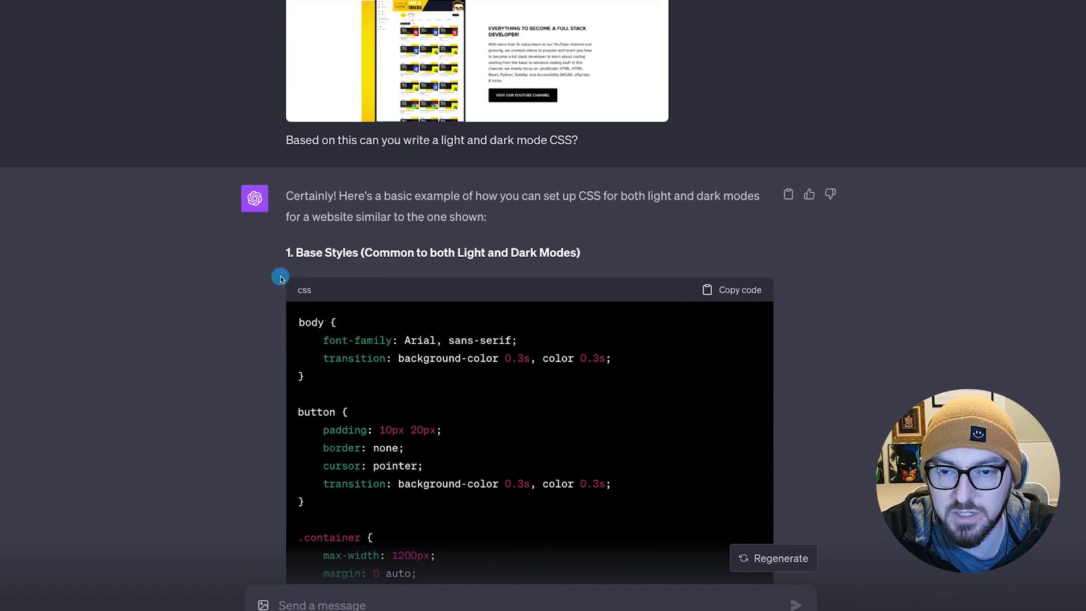
scroll(291, 289, "down", 2)
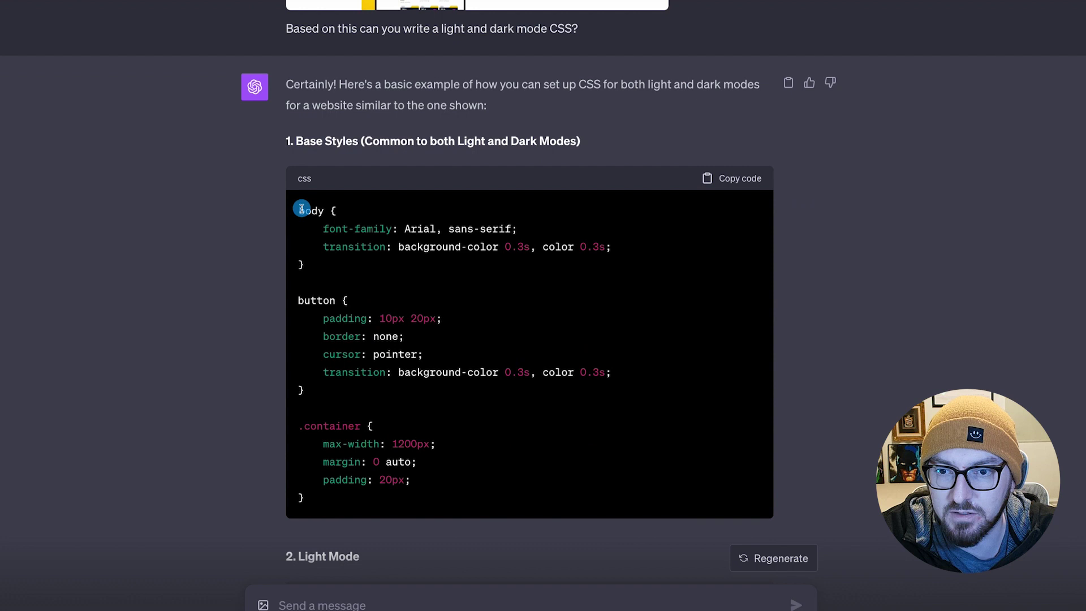
left_click_drag(301, 209, 381, 495)
scroll(408, 414, "down", 2)
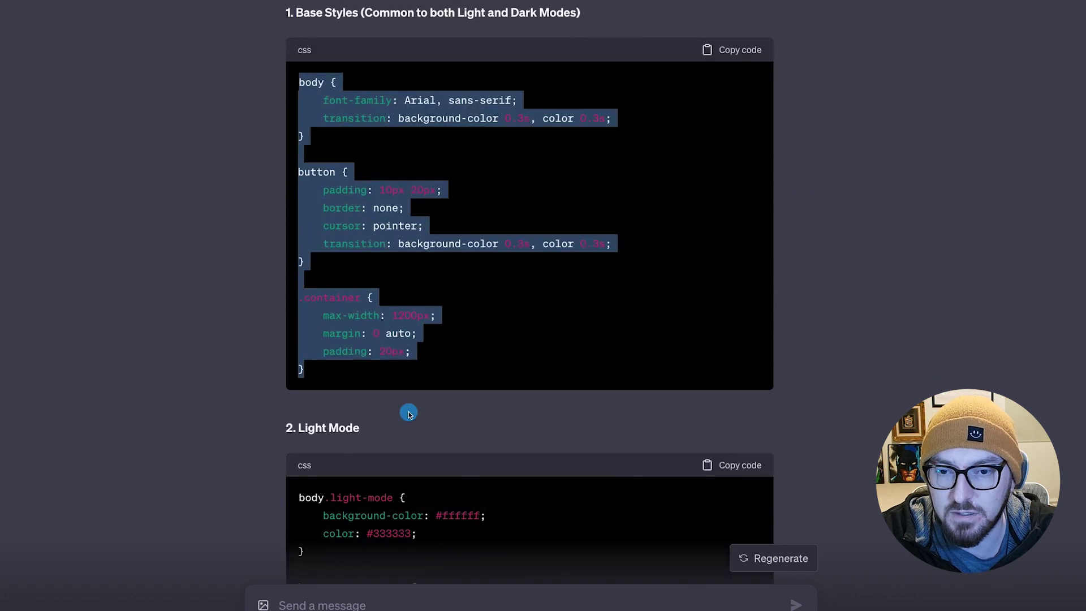
left_click(363, 243)
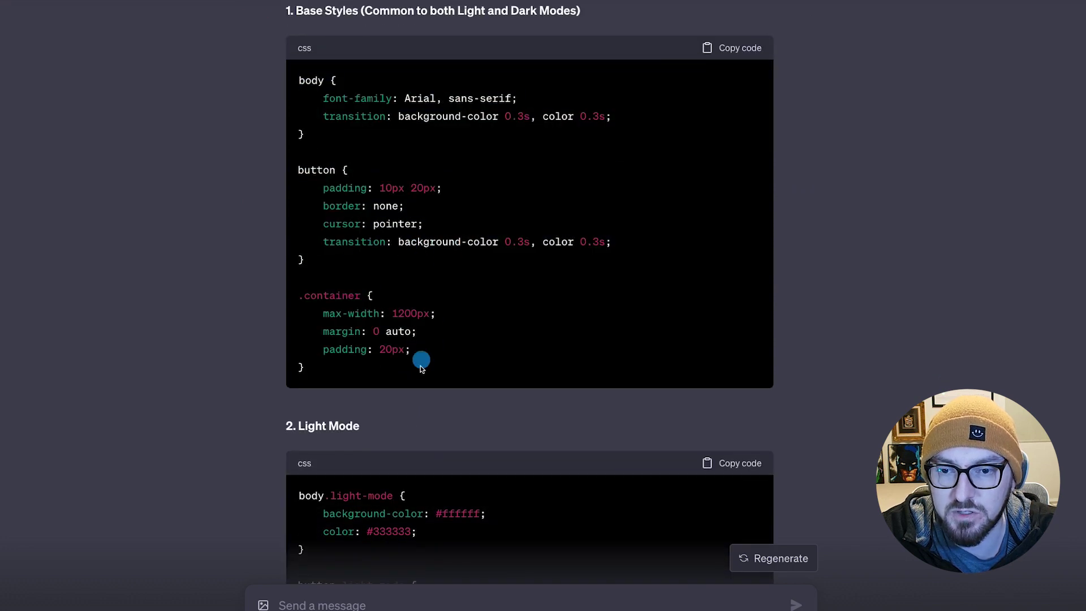
Step: Select the light mode CSS block, then clear the selection
scroll(367, 351, "down", 1)
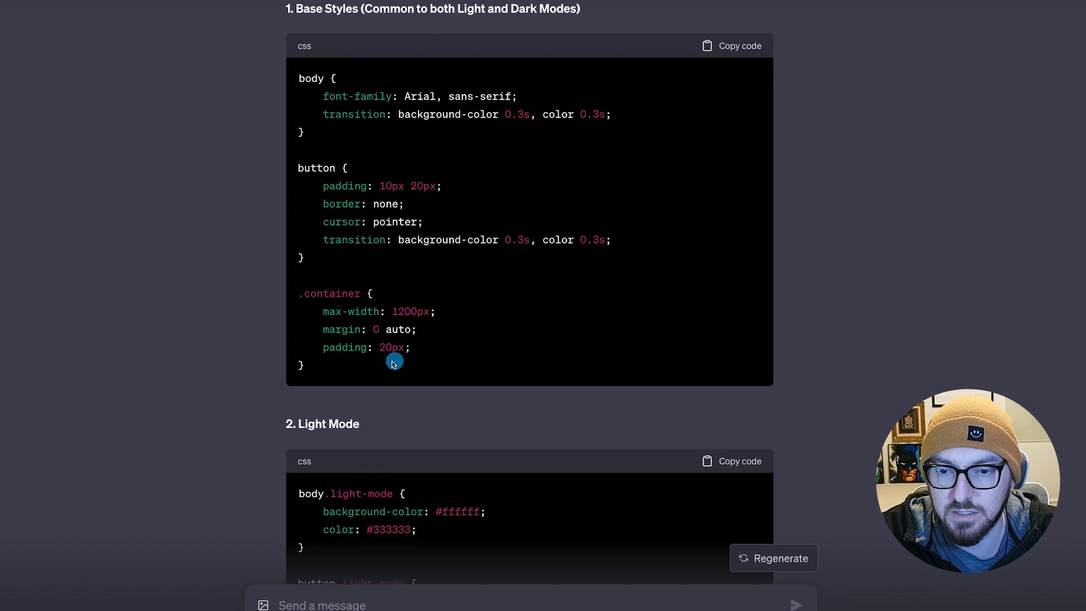
scroll(391, 364, "down", 2)
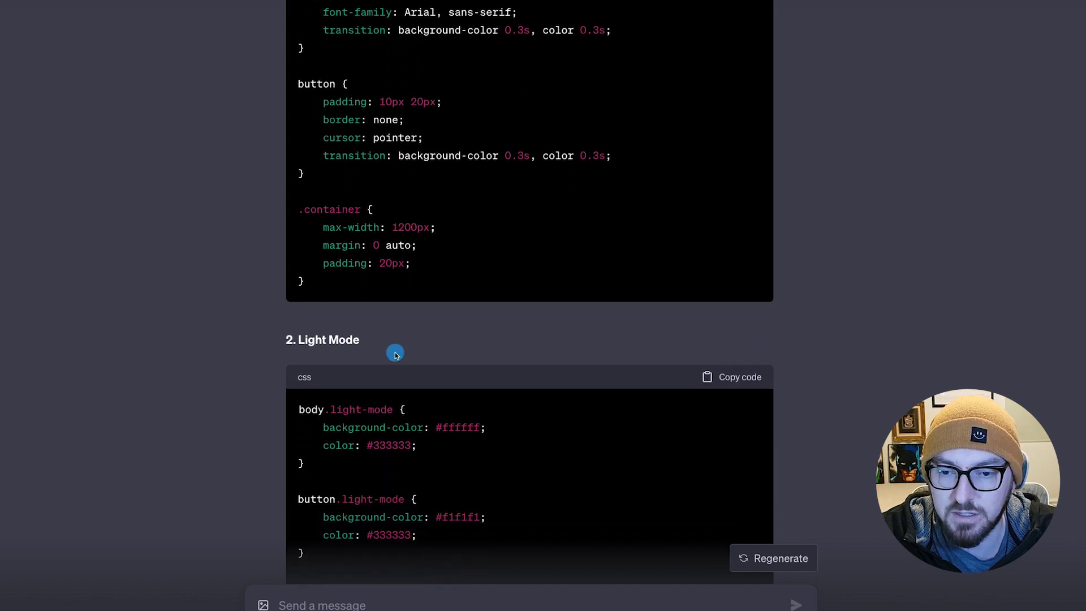
scroll(394, 353, "down", 2)
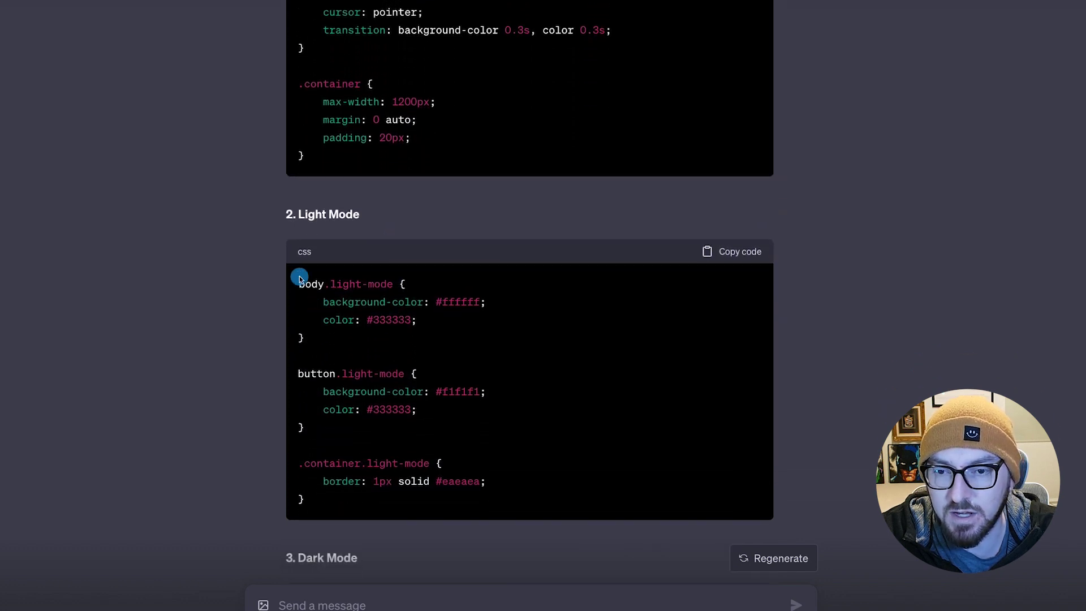
left_click_drag(299, 276, 414, 499)
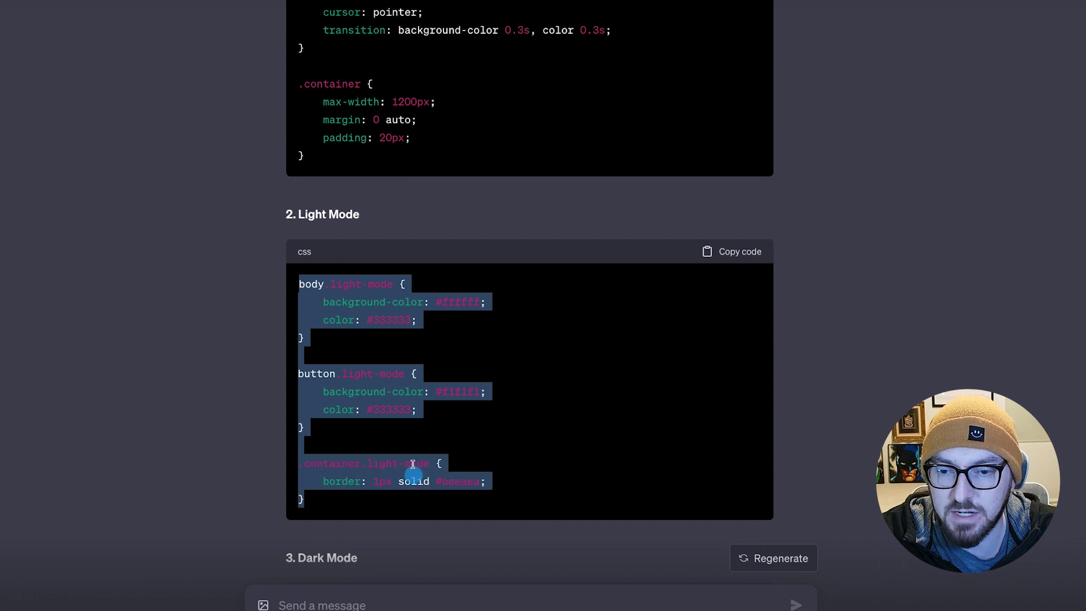
left_click(467, 305)
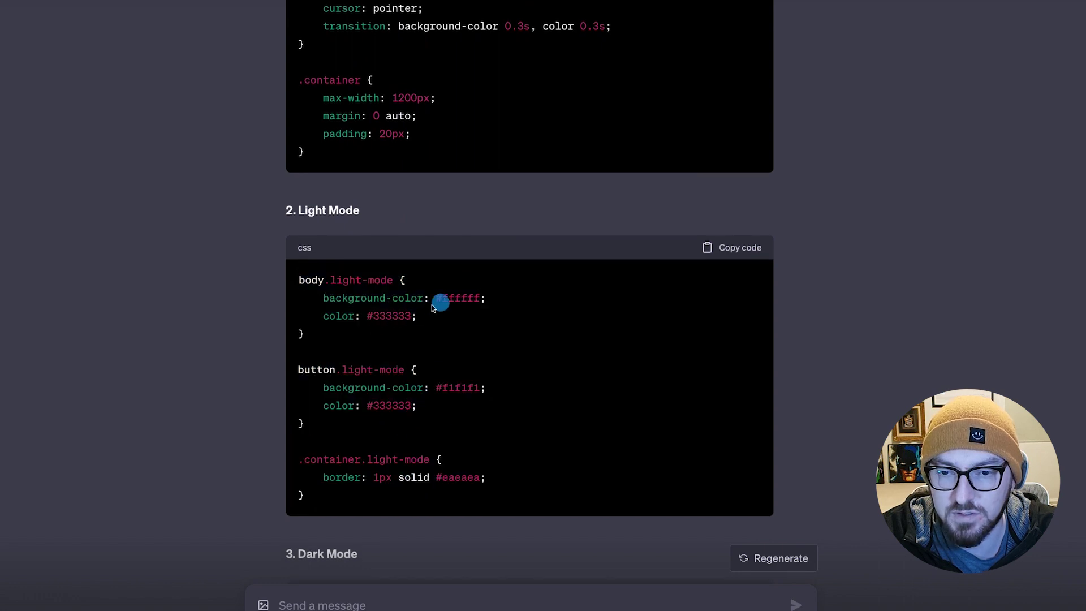
Step: Scroll past the dark mode and toggle code to the auto-detect follow-up, highlighting it
scroll(370, 368, "down", 3)
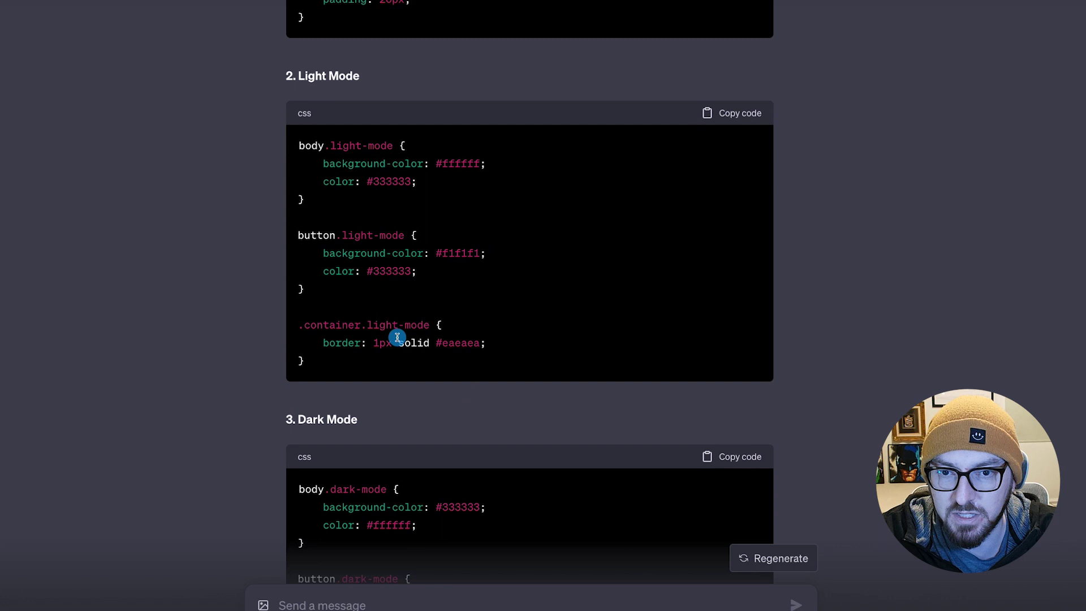
scroll(397, 337, "down", 3)
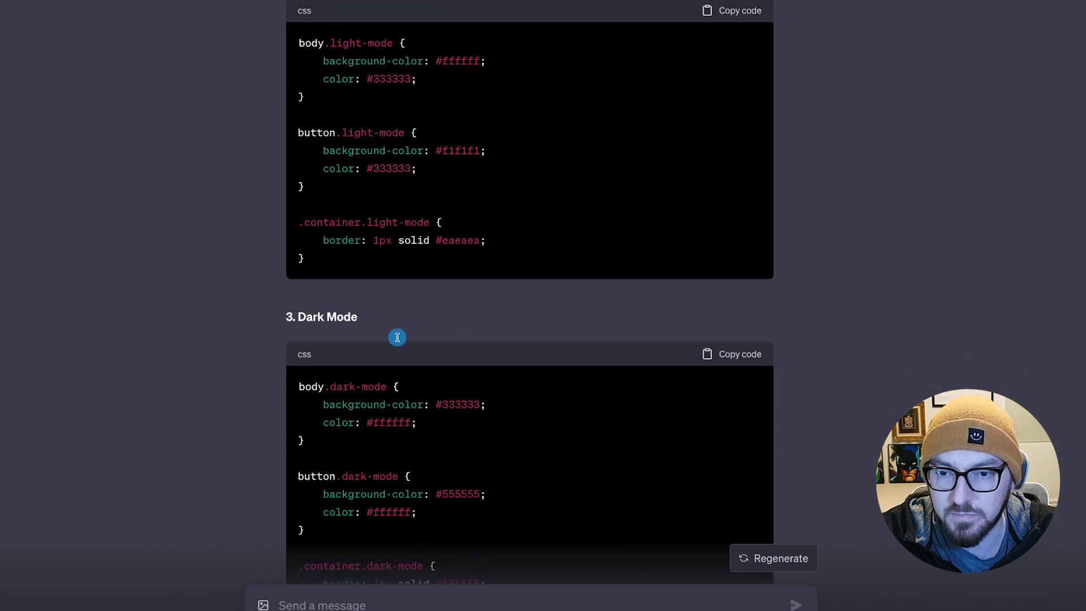
scroll(397, 337, "down", 1)
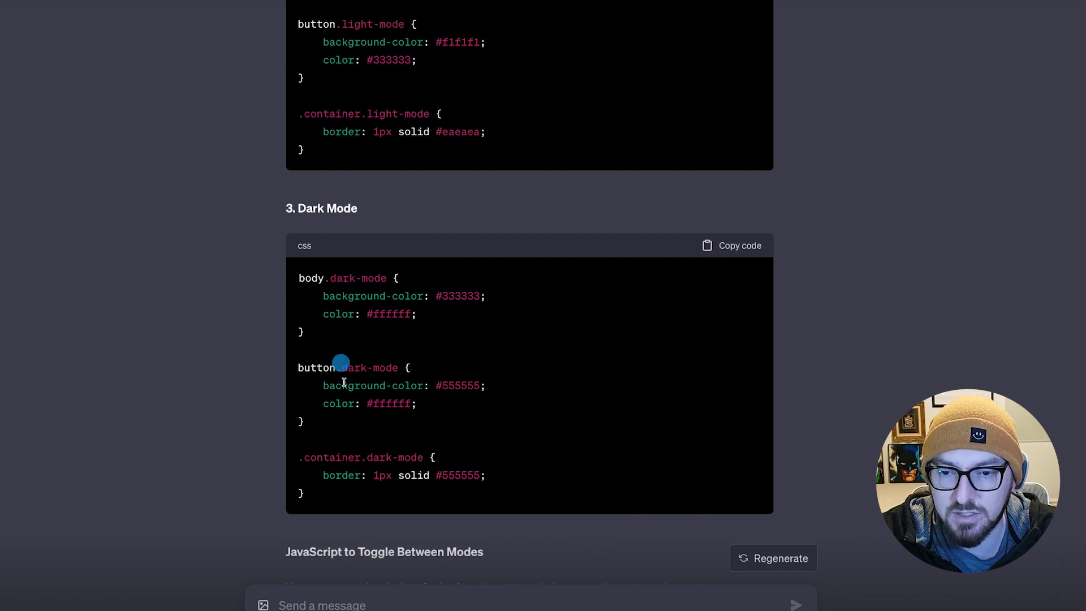
scroll(354, 396, "down", 4)
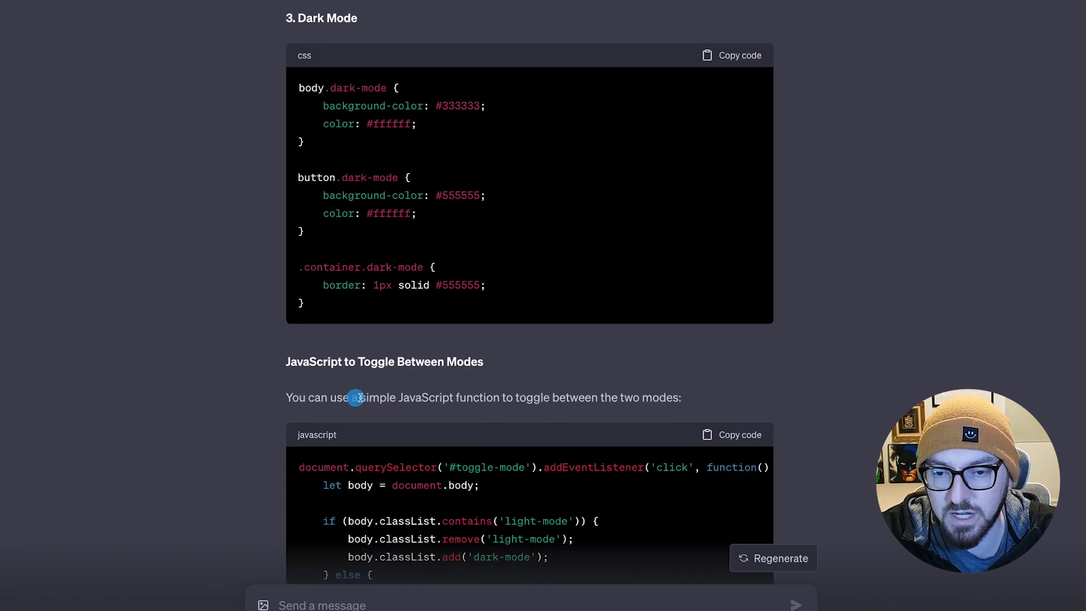
scroll(336, 360, "down", 2)
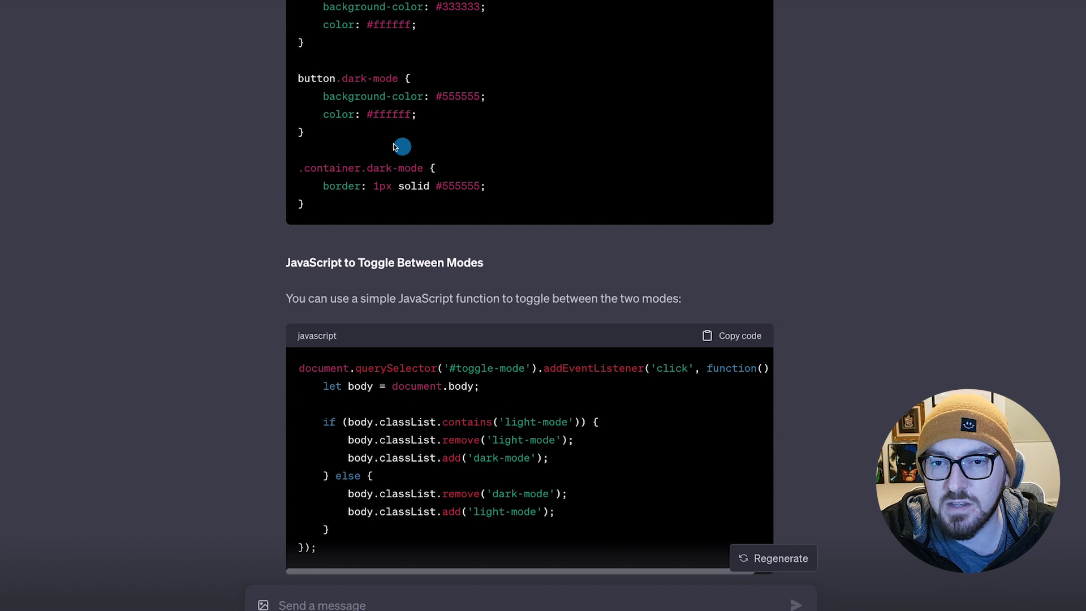
scroll(405, 255, "down", 3)
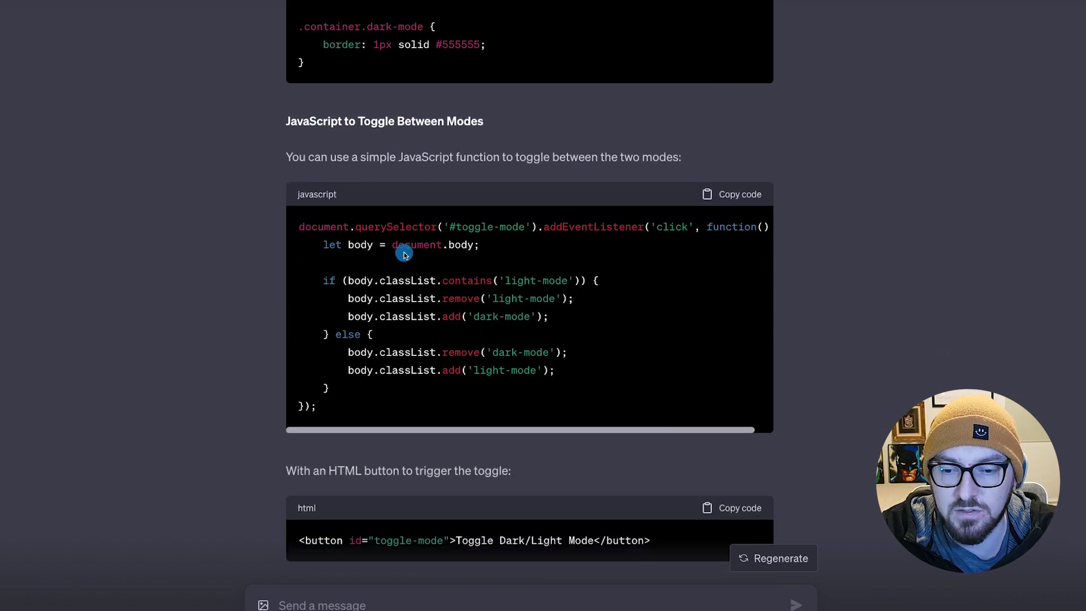
scroll(405, 255, "down", 4)
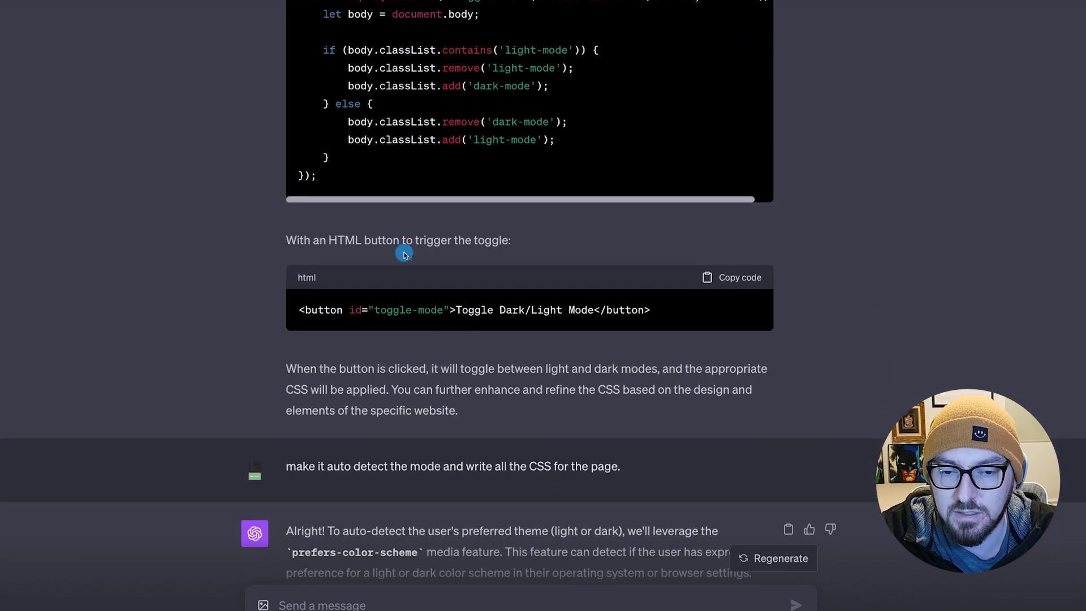
left_click_drag(360, 475, 629, 468)
left_click(508, 464)
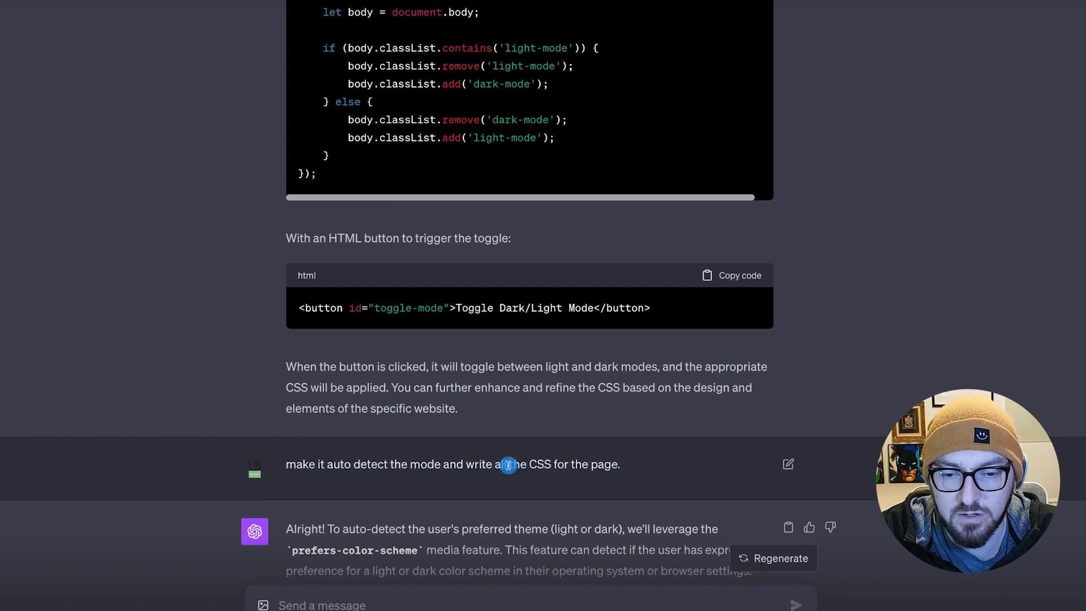
left_click_drag(545, 465, 645, 463)
left_click(594, 442)
scroll(473, 397, "down", 3)
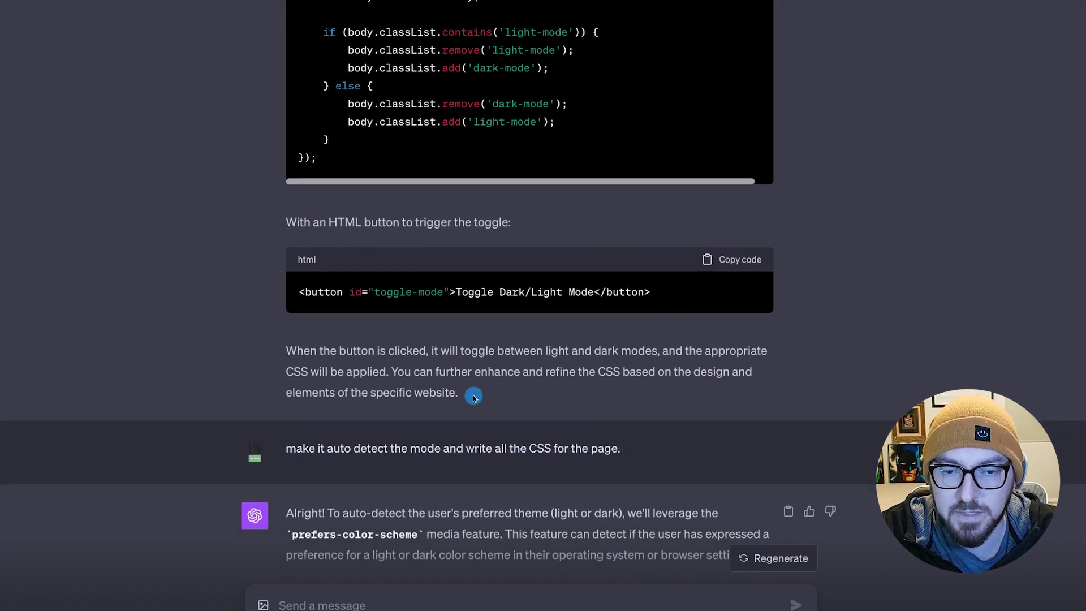
scroll(474, 397, "down", 4)
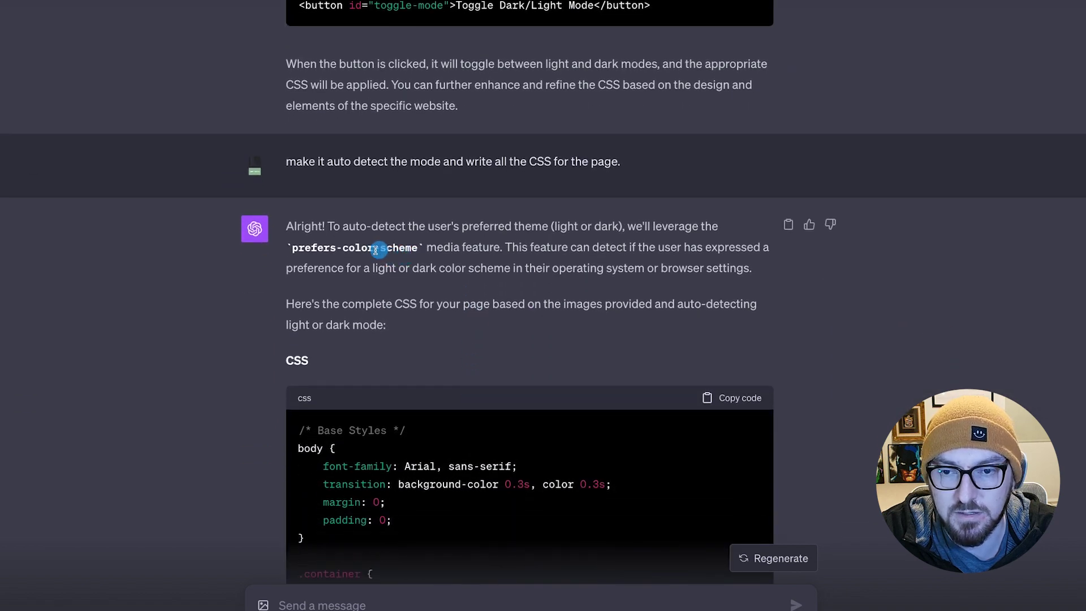
scroll(360, 372, "down", 3)
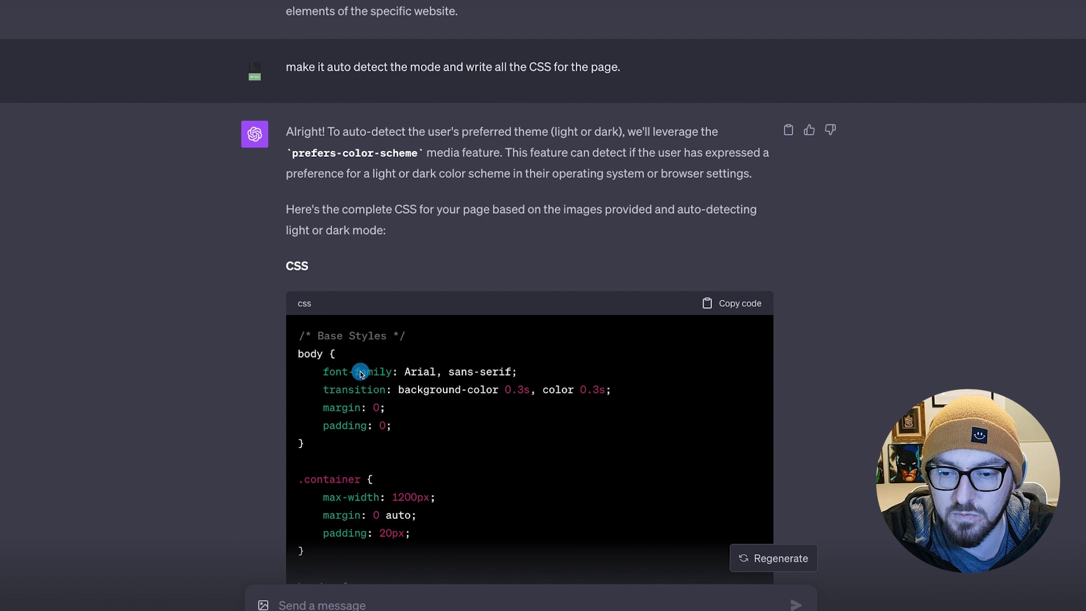
left_click_drag(298, 226, 394, 479)
left_click(288, 452)
left_click_drag(297, 456, 354, 545)
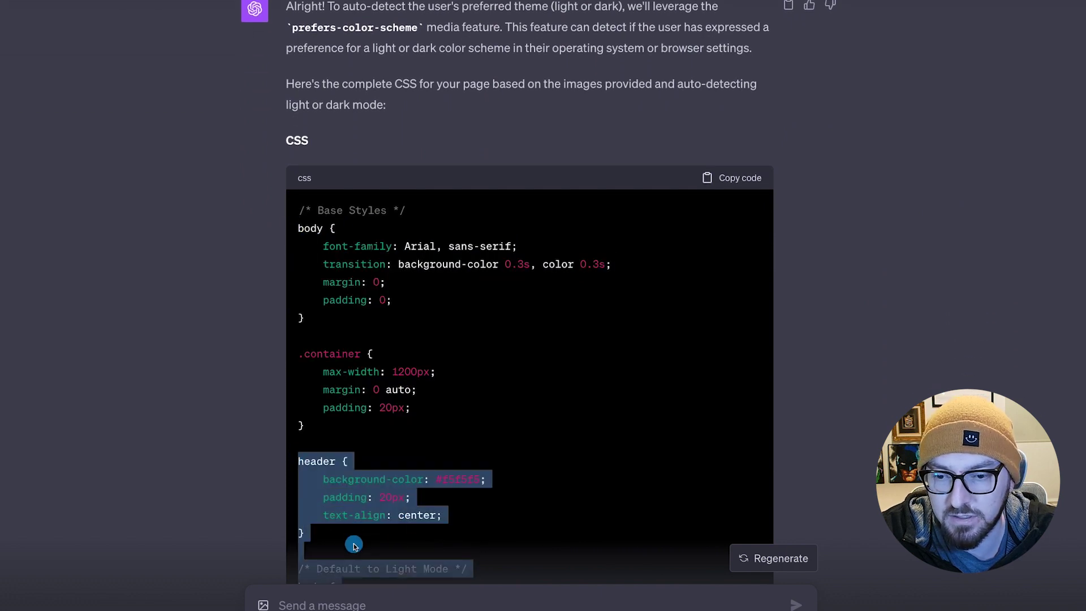
left_click(384, 464)
scroll(424, 436, "down", 3)
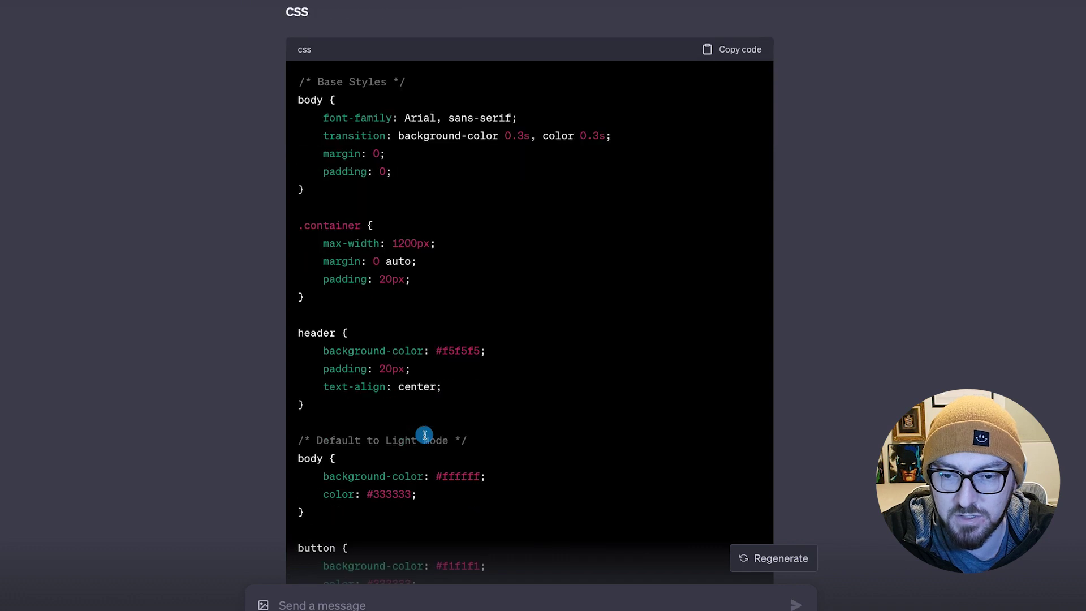
scroll(425, 434, "down", 3)
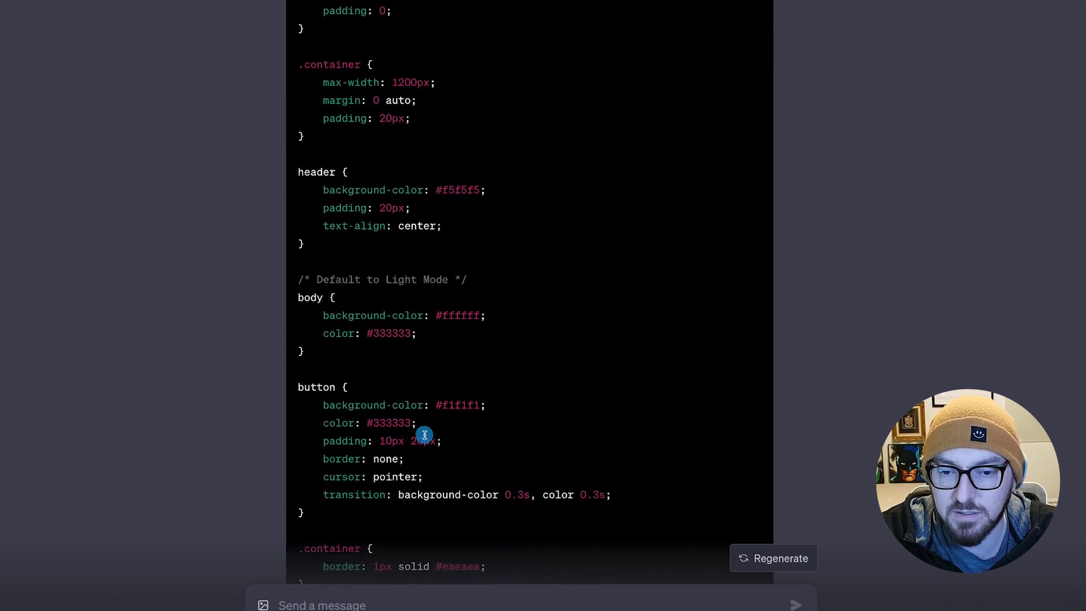
left_click_drag(297, 233, 383, 303)
scroll(393, 251, "up", 5)
scroll(393, 251, "down", 5)
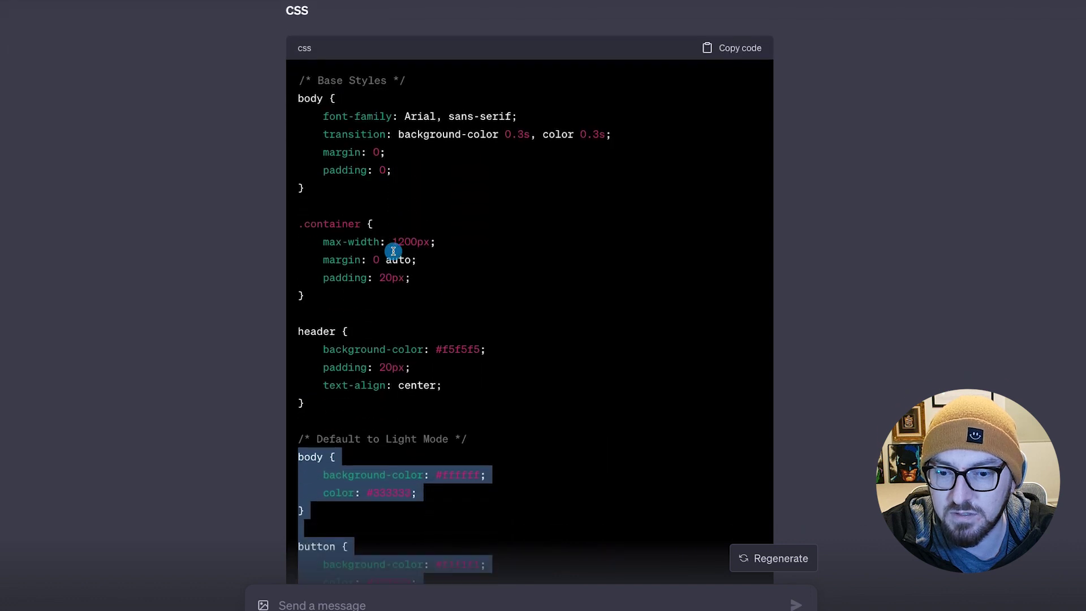
left_click(338, 400)
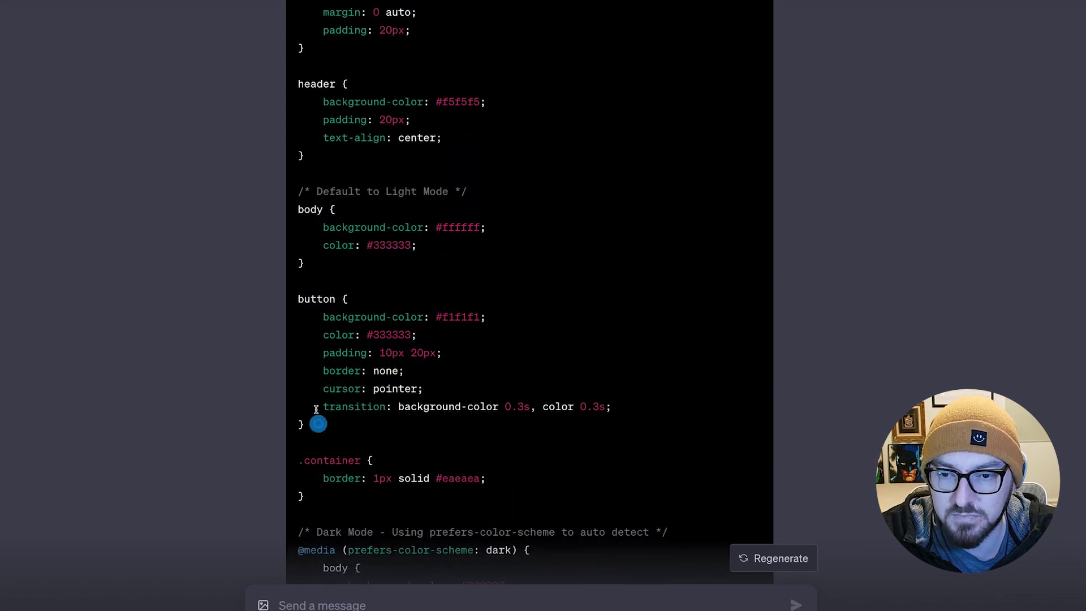
left_click_drag(316, 422, 296, 213)
scroll(312, 333, "down", 3)
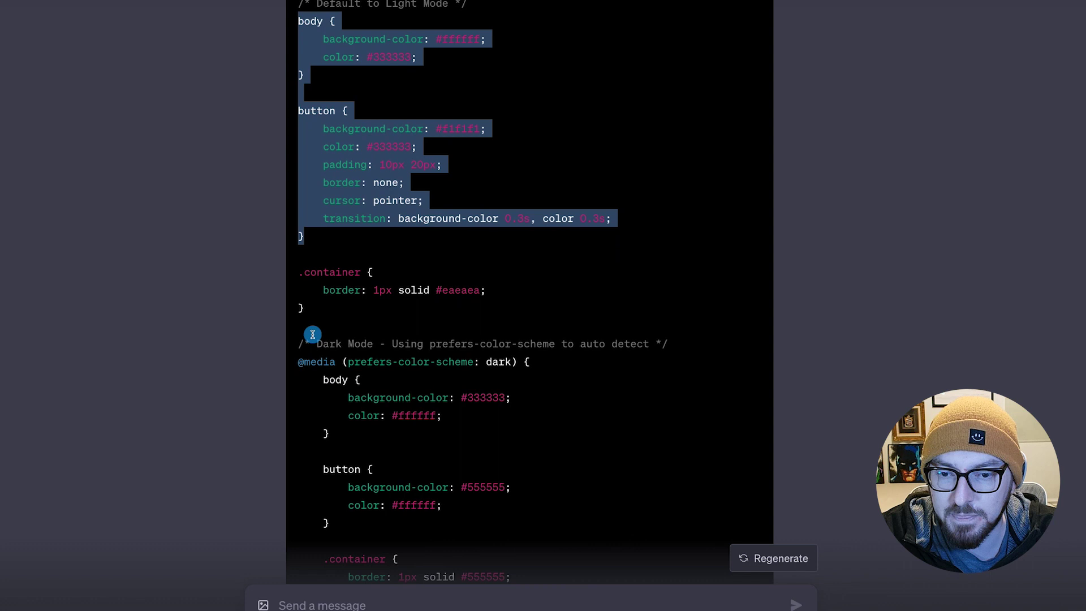
scroll(313, 333, "down", 2)
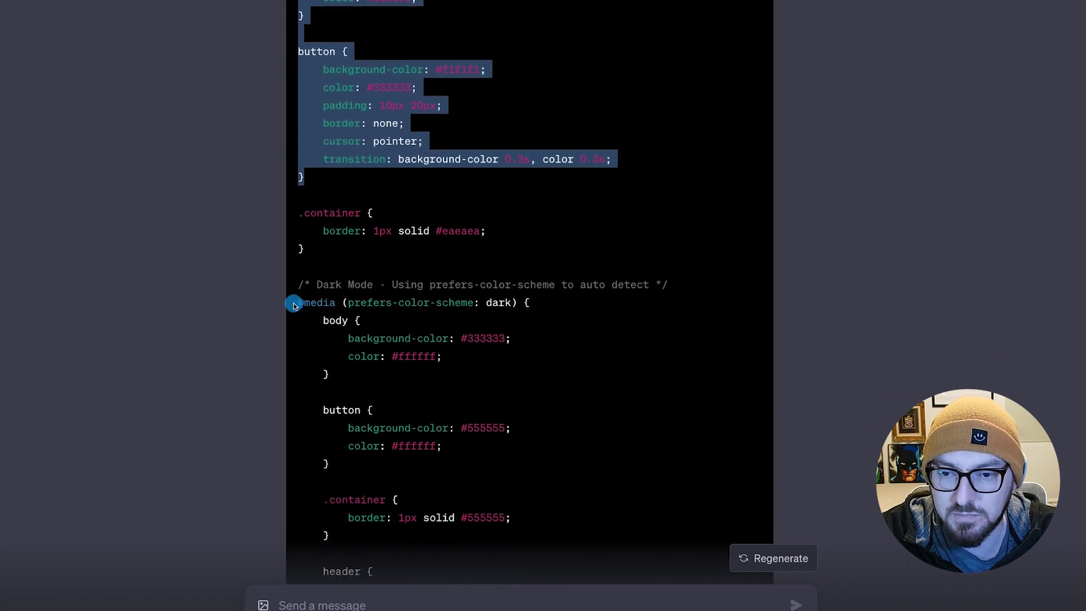
left_click_drag(293, 306, 529, 307)
left_click(533, 305)
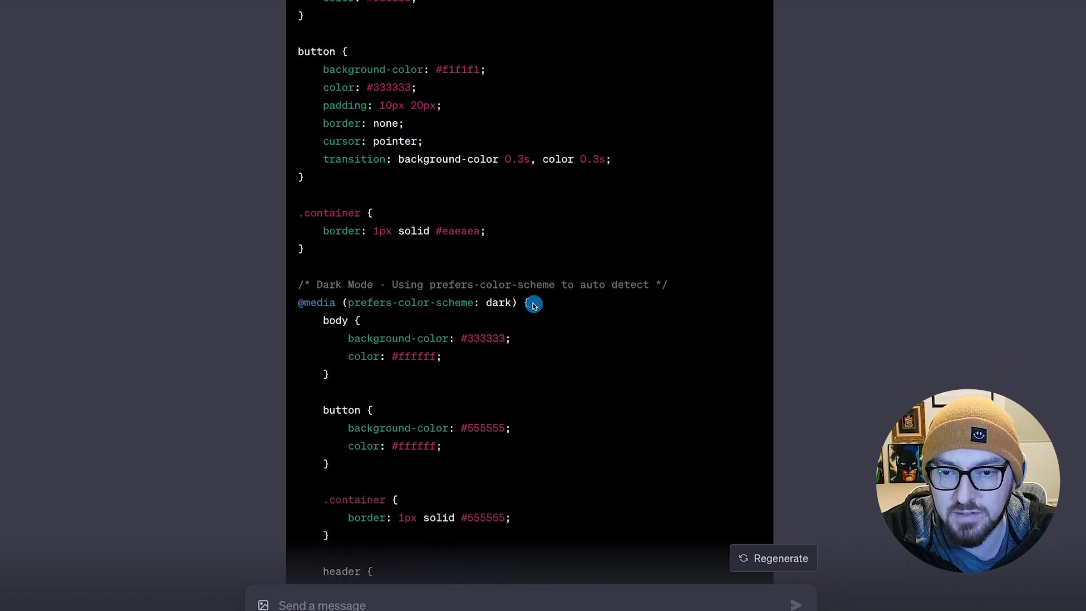
left_click_drag(347, 305, 461, 312)
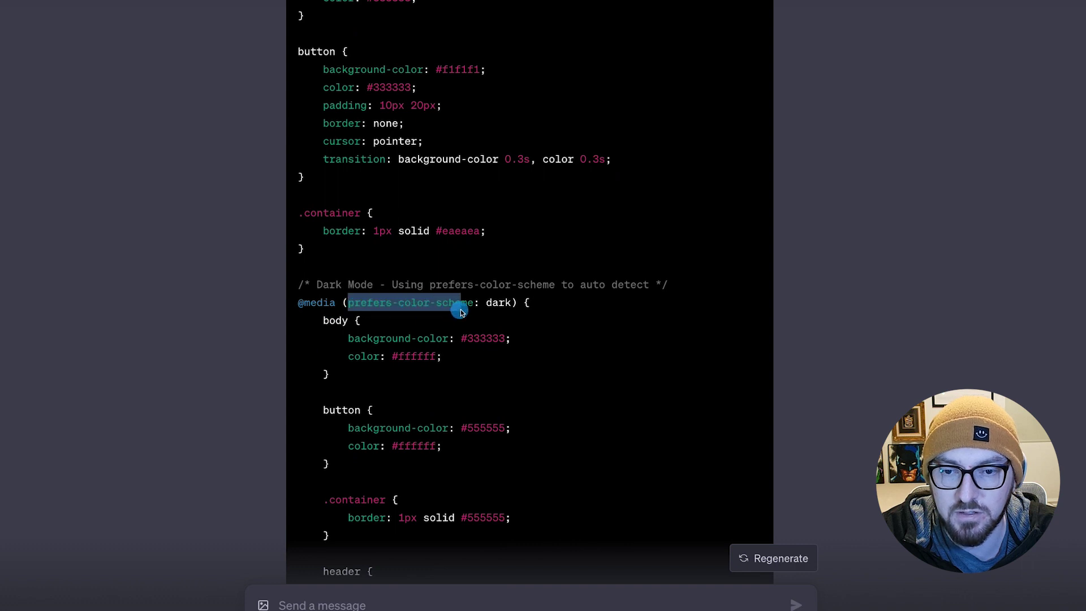
double_click(497, 303)
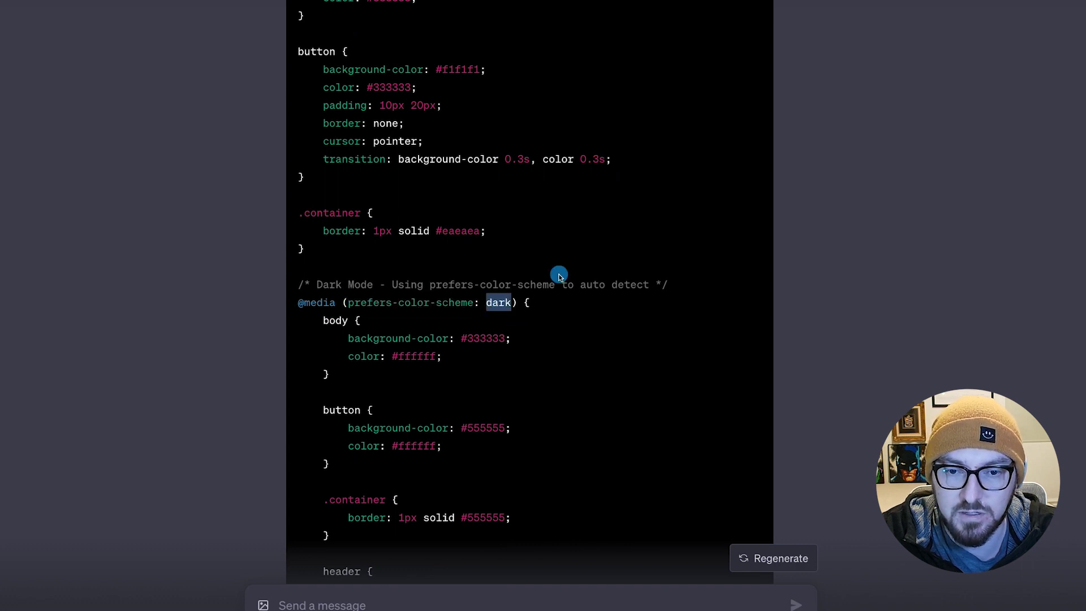
left_click(464, 285)
left_click_drag(435, 285, 568, 295)
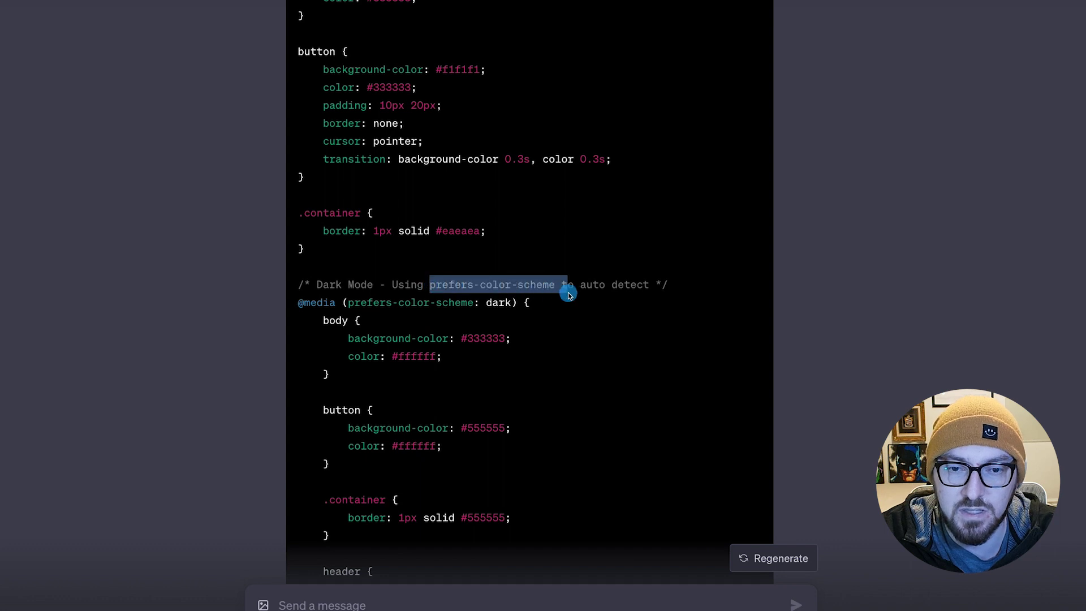
left_click(557, 314)
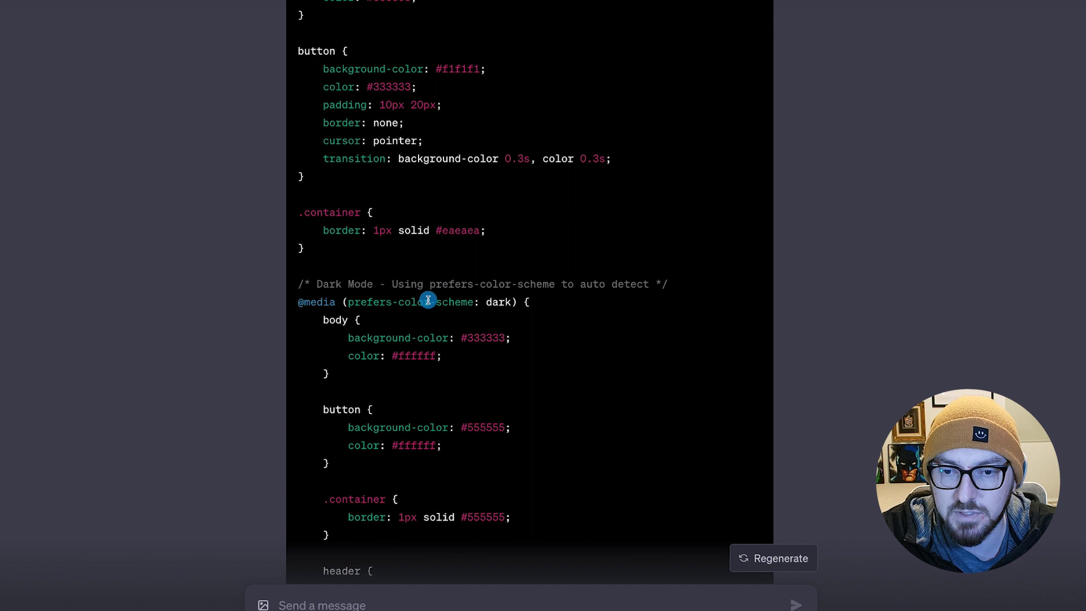
scroll(428, 299, "down", 1)
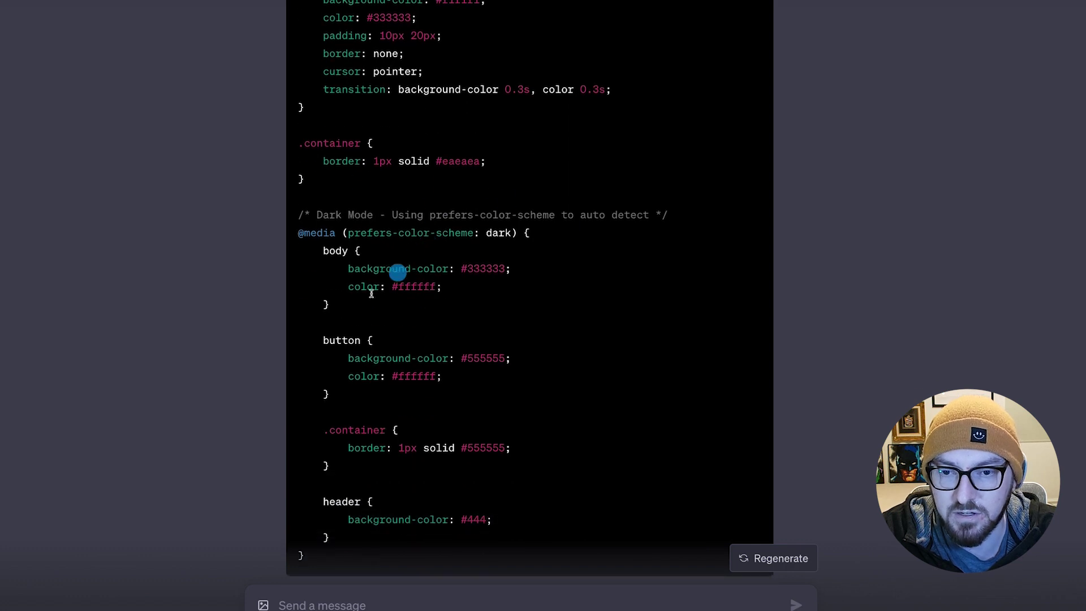
scroll(299, 361, "down", 2)
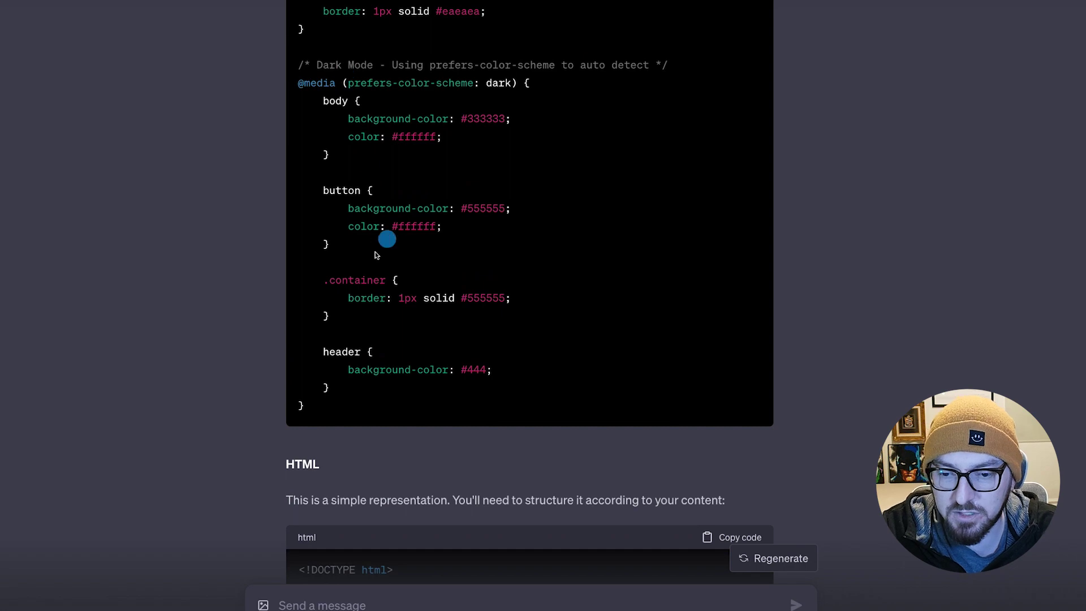
scroll(412, 281, "down", 3)
scroll(414, 281, "down", 4)
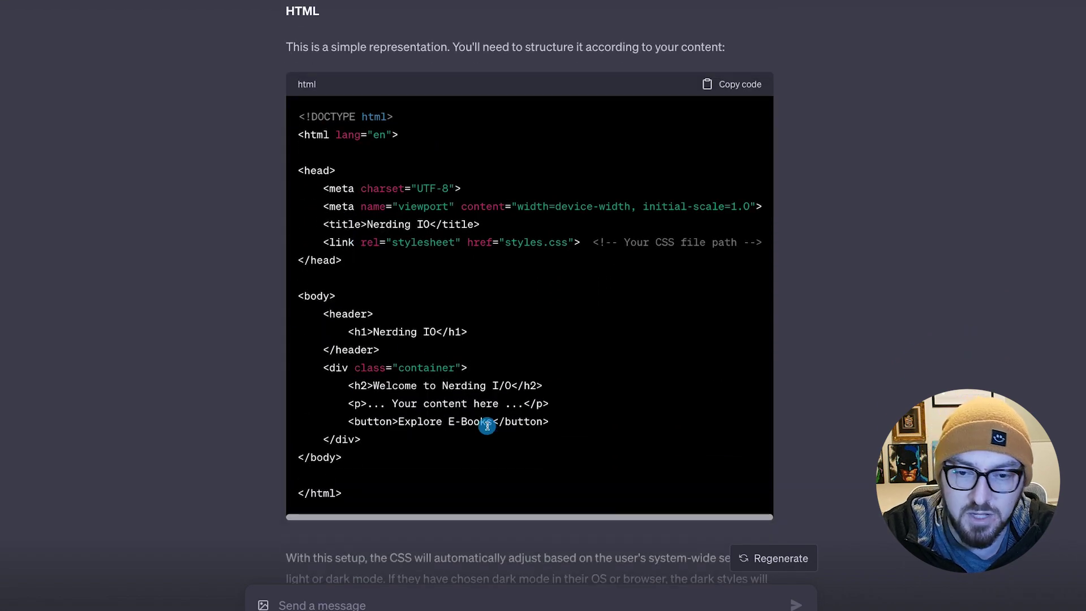
left_click_drag(558, 422, 346, 418)
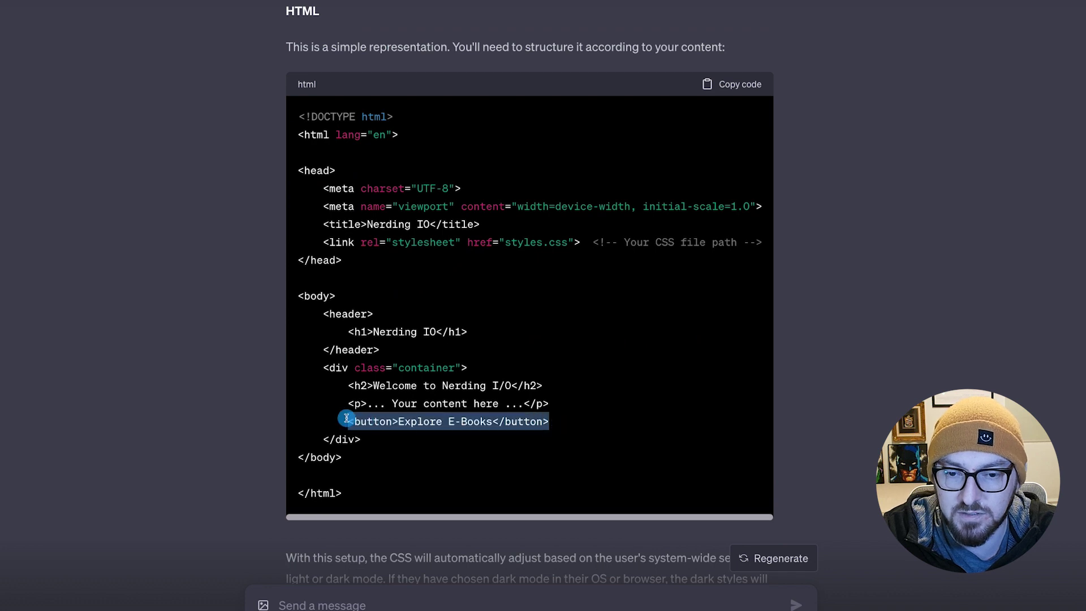
left_click(407, 423)
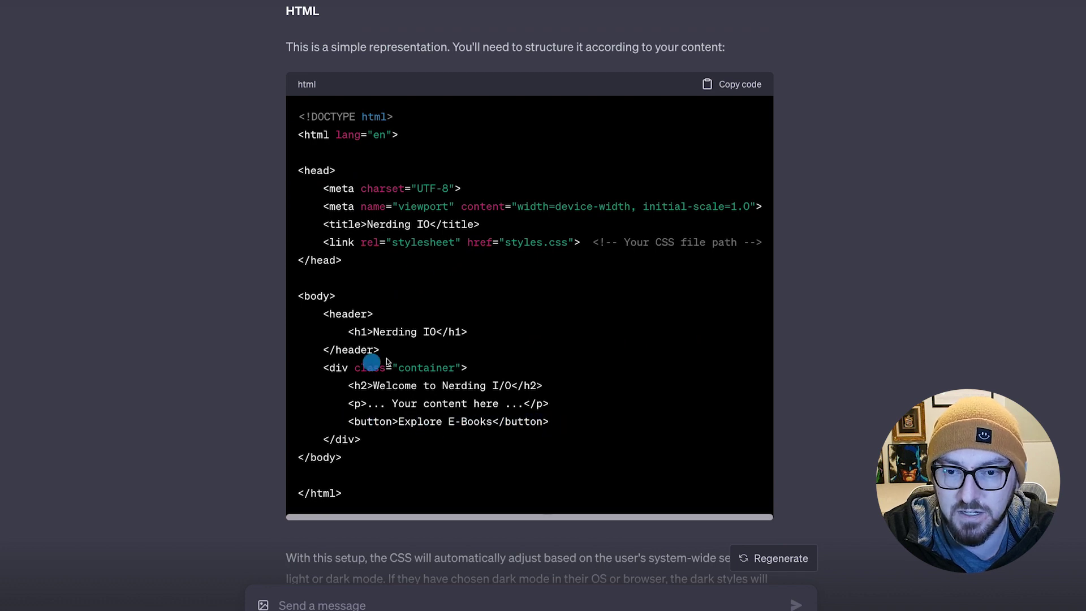
left_click_drag(470, 334, 354, 332)
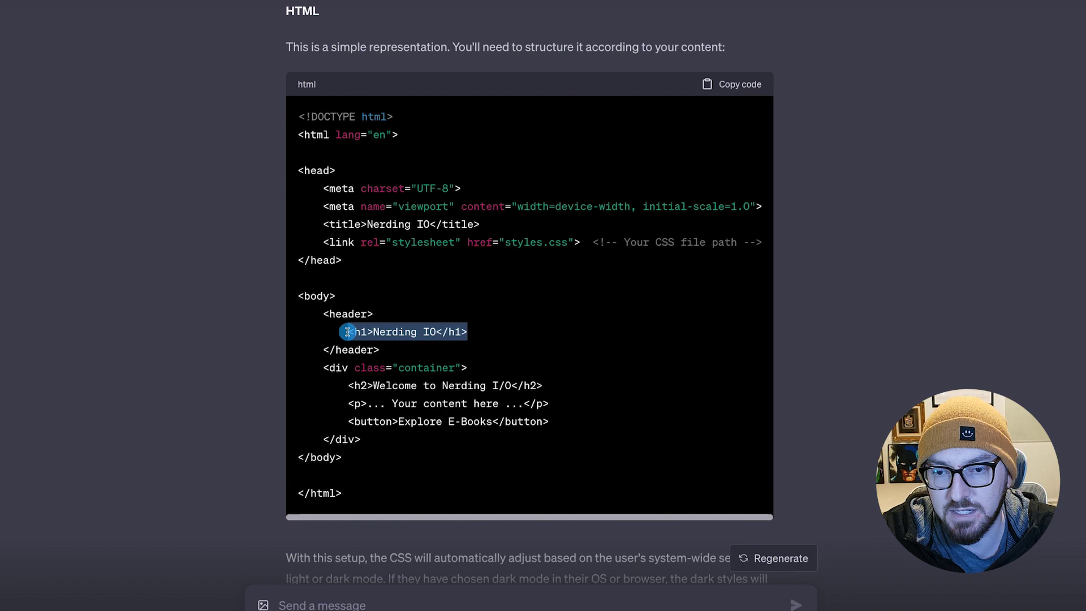
left_click(425, 346)
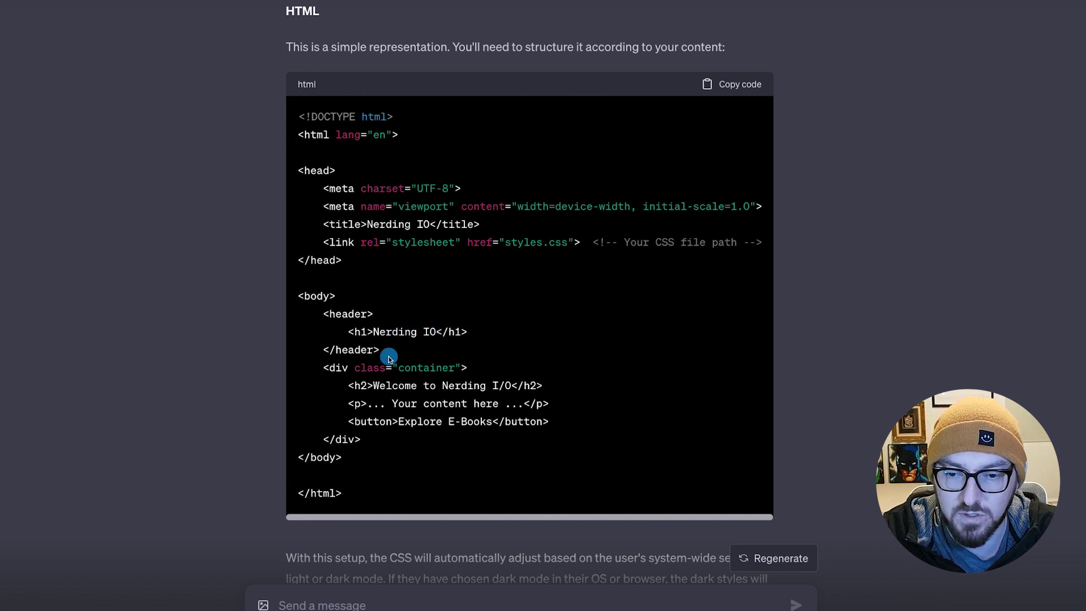
scroll(388, 359, "down", 2)
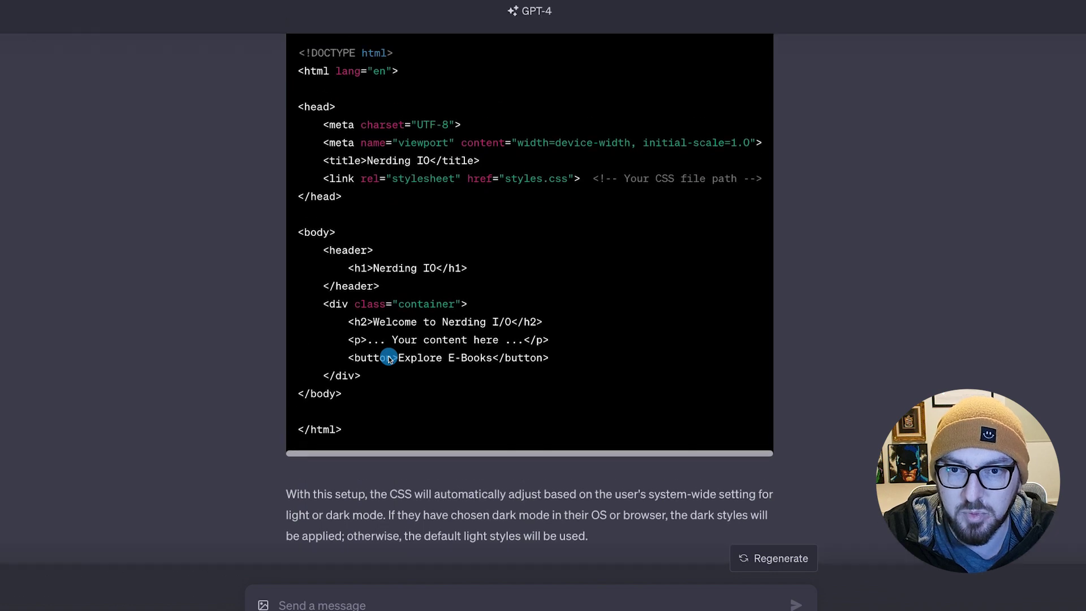
scroll(389, 359, "up", 2)
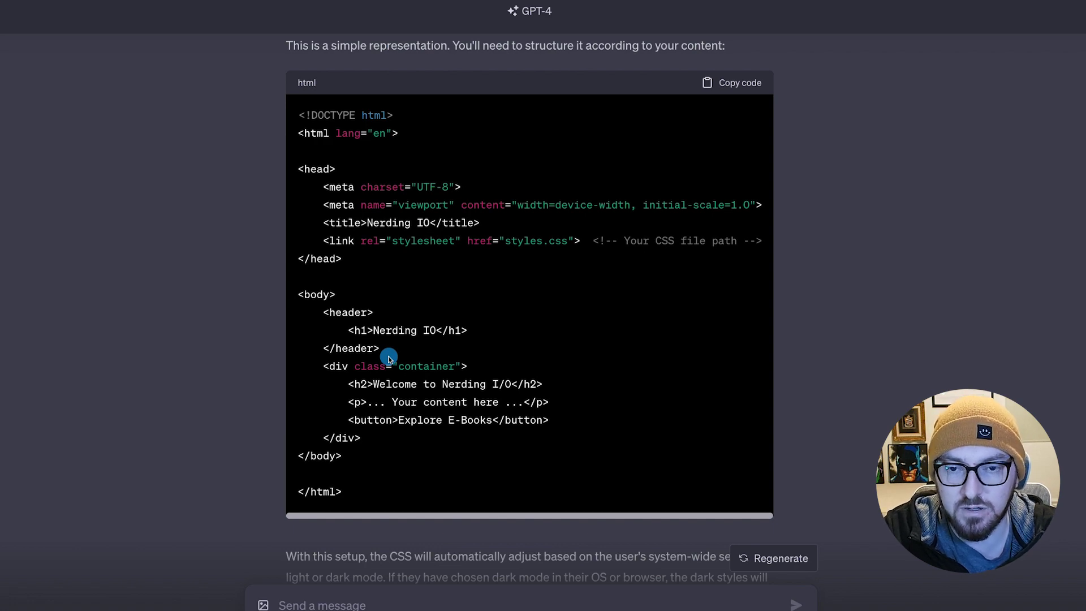
scroll(389, 360, "up", 15)
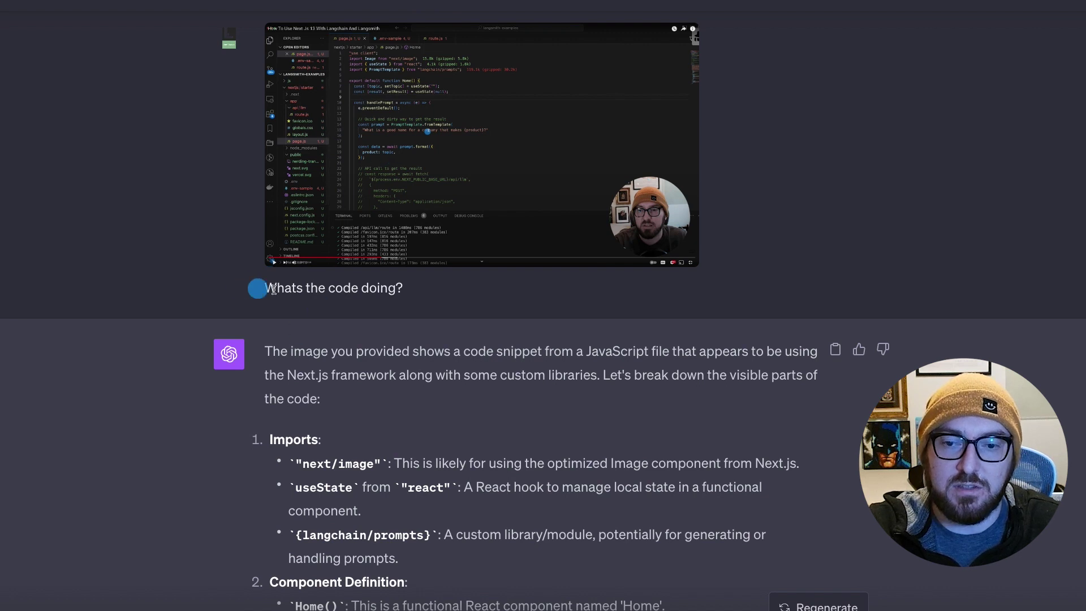
Step: Scroll through the React code breakdown, selecting and clearing the next/image explanation
scroll(390, 328, "down", 1)
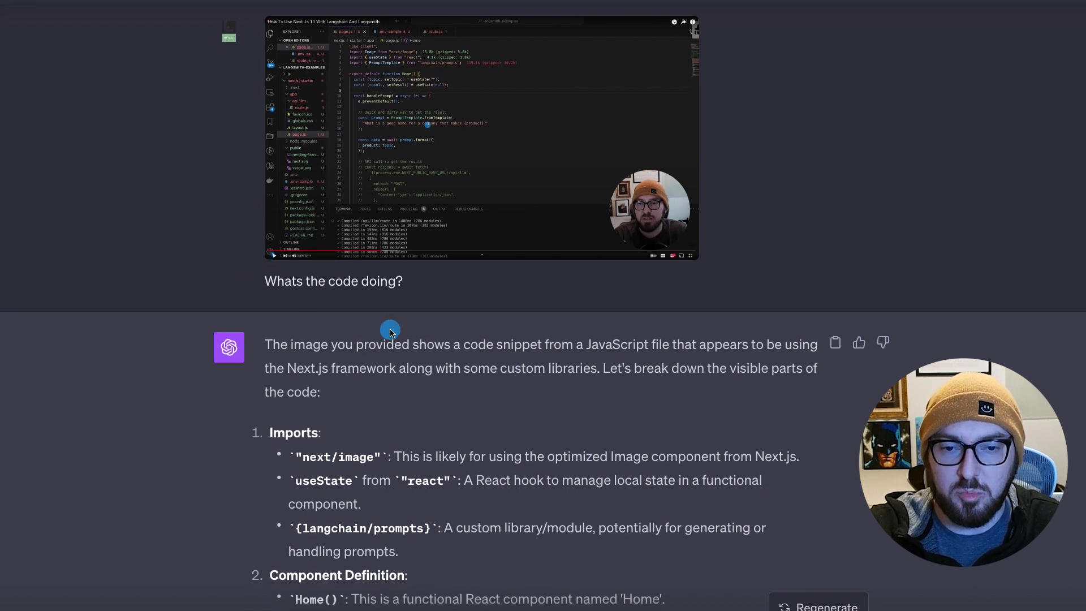
scroll(390, 331, "down", 1)
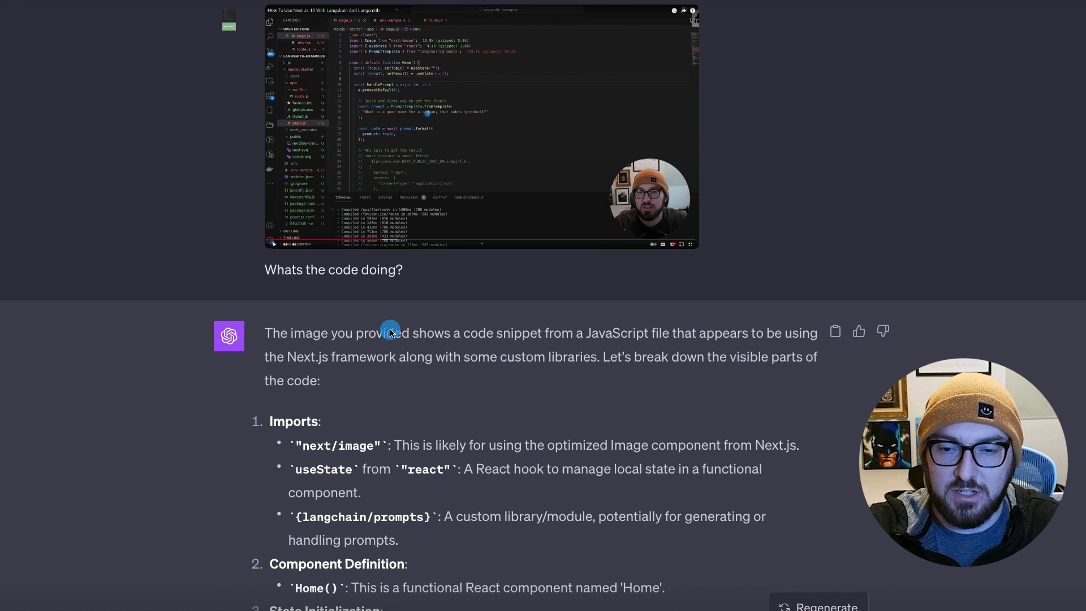
scroll(256, 356, "down", 1)
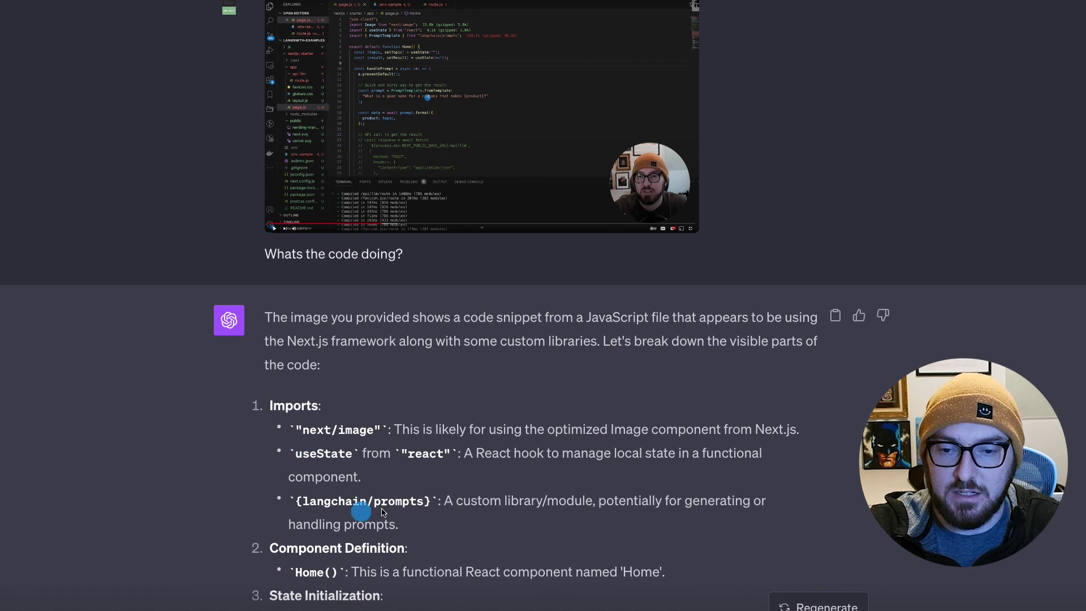
scroll(365, 464, "down", 1)
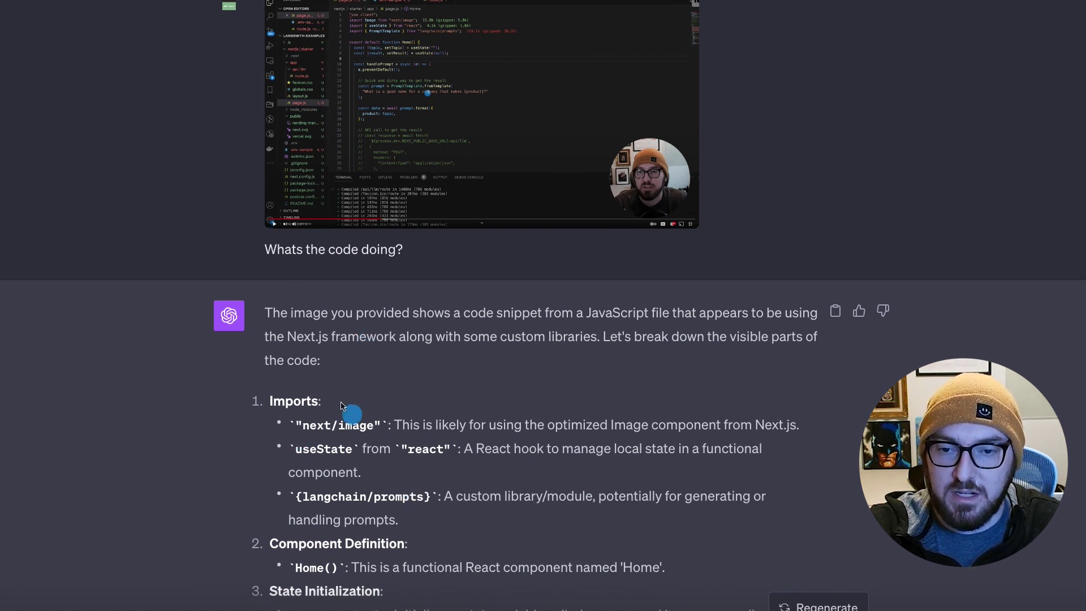
scroll(335, 401, "down", 1)
scroll(335, 416, "down", 2)
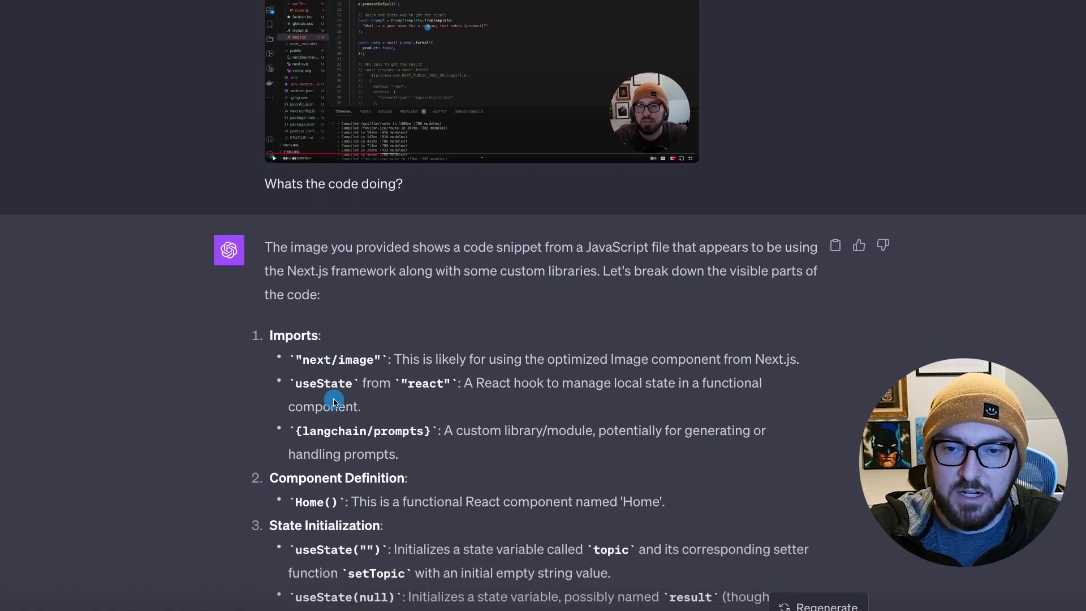
left_click_drag(282, 347, 385, 407)
left_click(389, 443)
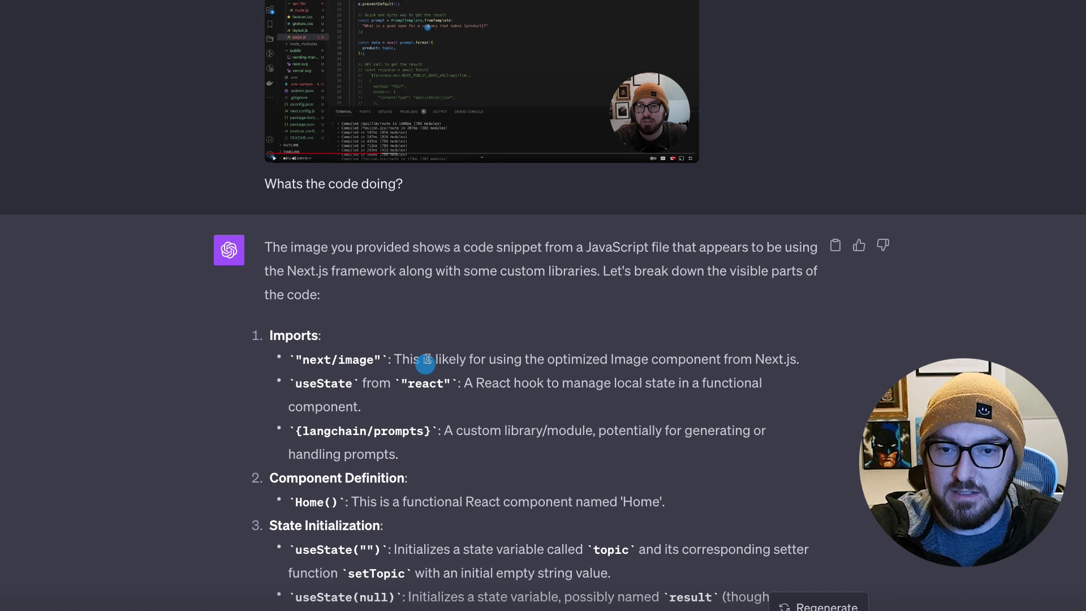
Step: Highlight Next.js in the import bullet and the Other Observations bullets, ending at the summary
scroll(427, 358, "down", 3)
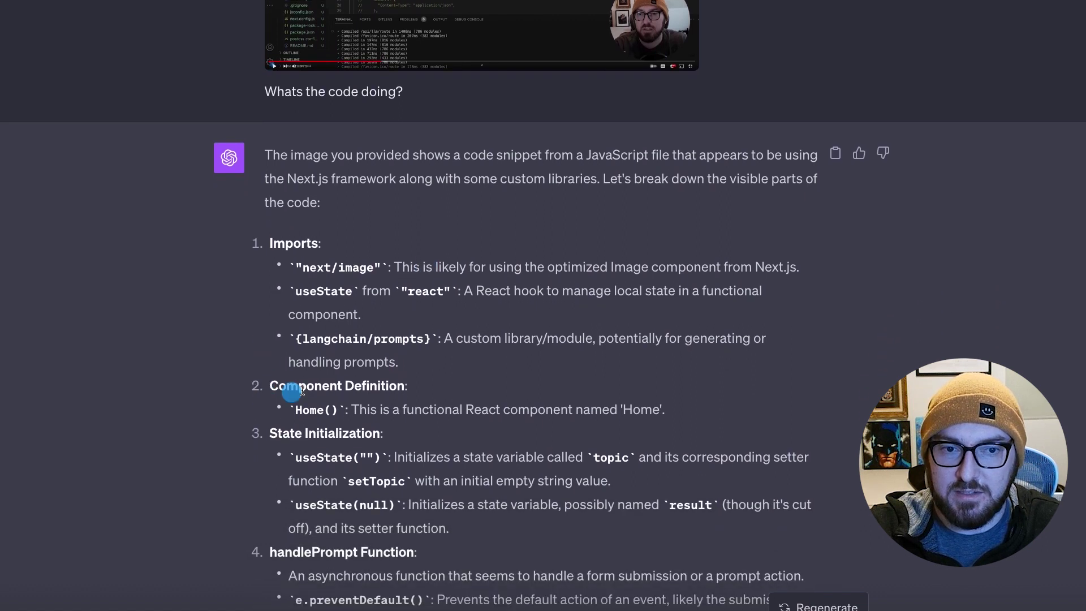
left_click_drag(810, 266, 752, 271)
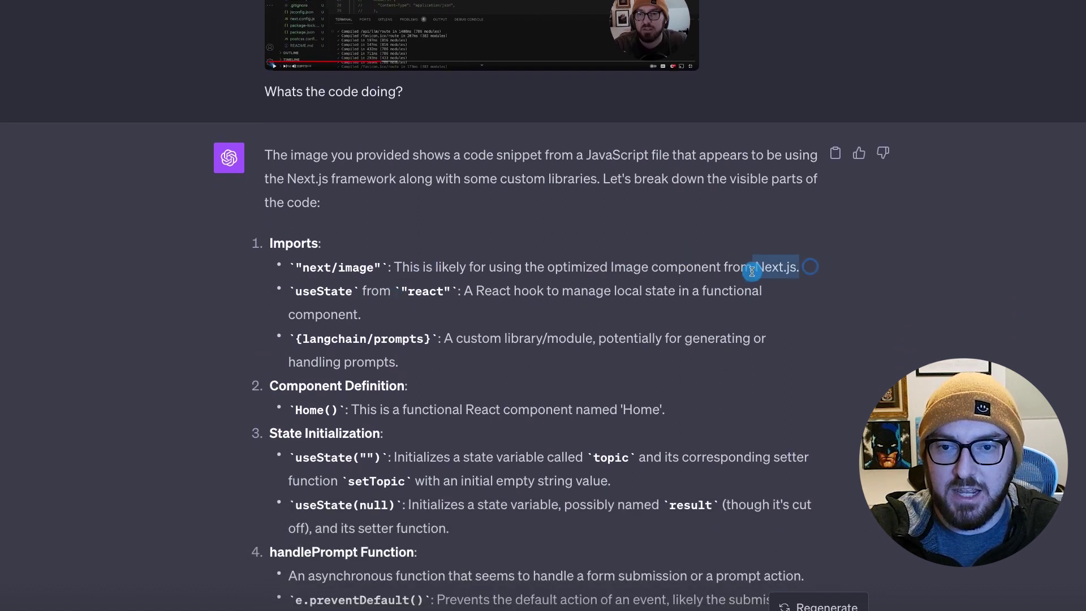
scroll(392, 317, "down", 1)
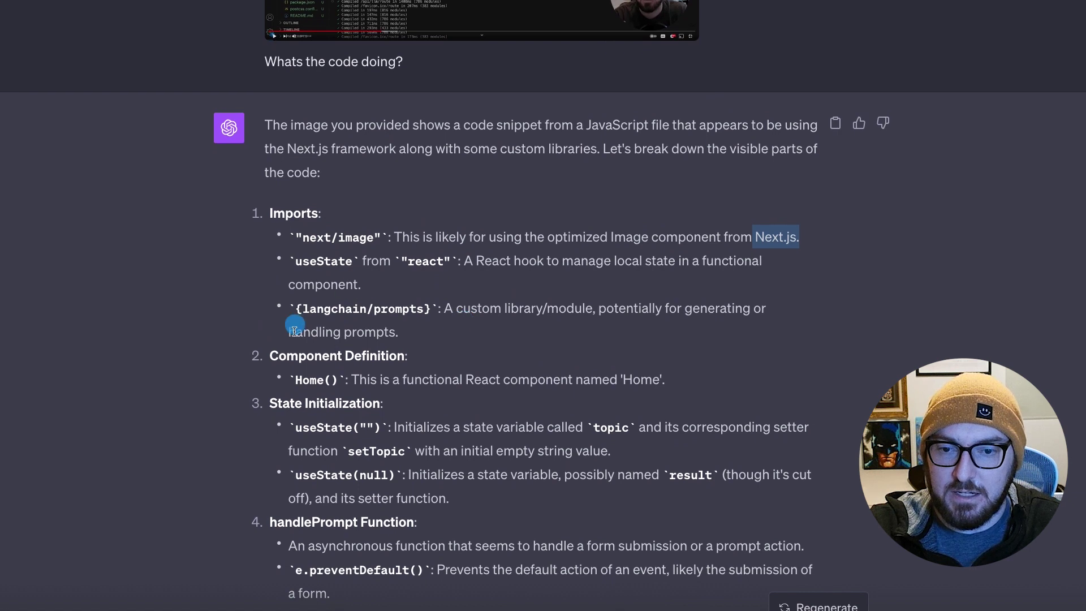
scroll(293, 374, "down", 6)
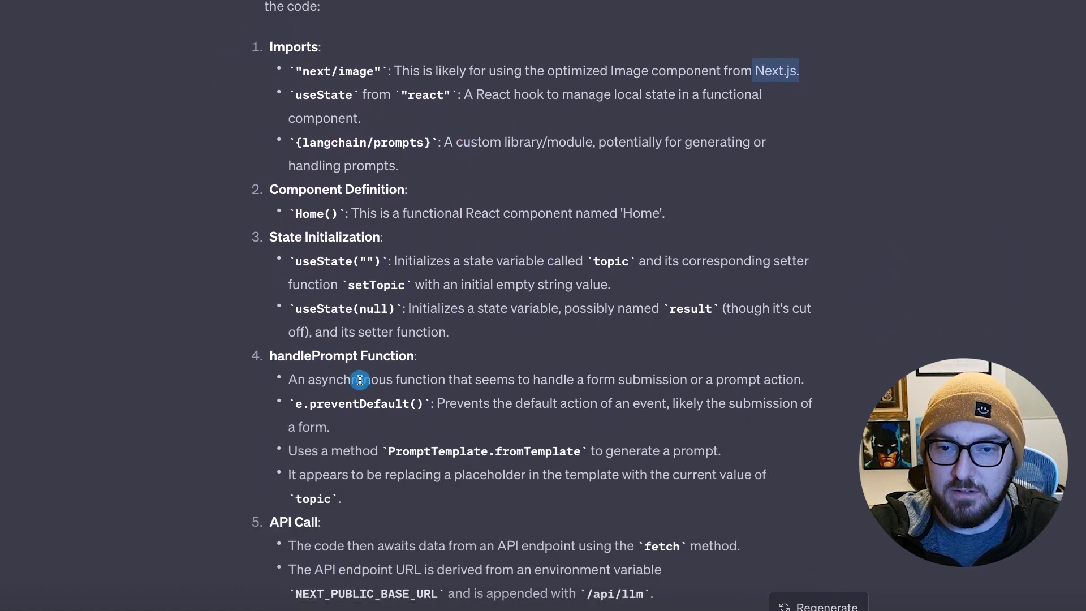
scroll(344, 430, "down", 1)
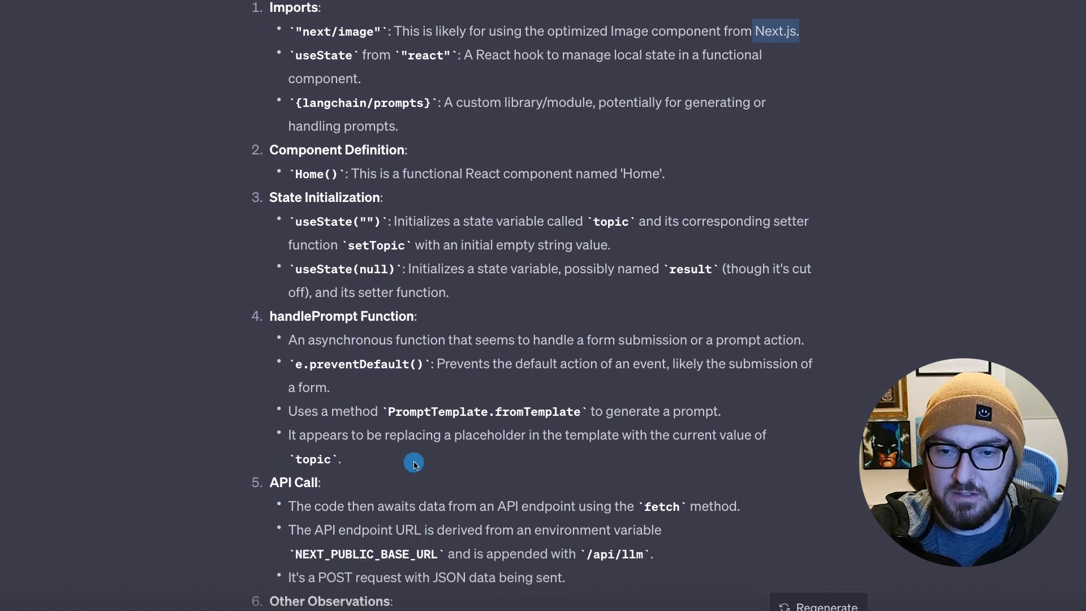
scroll(414, 462, "down", 3)
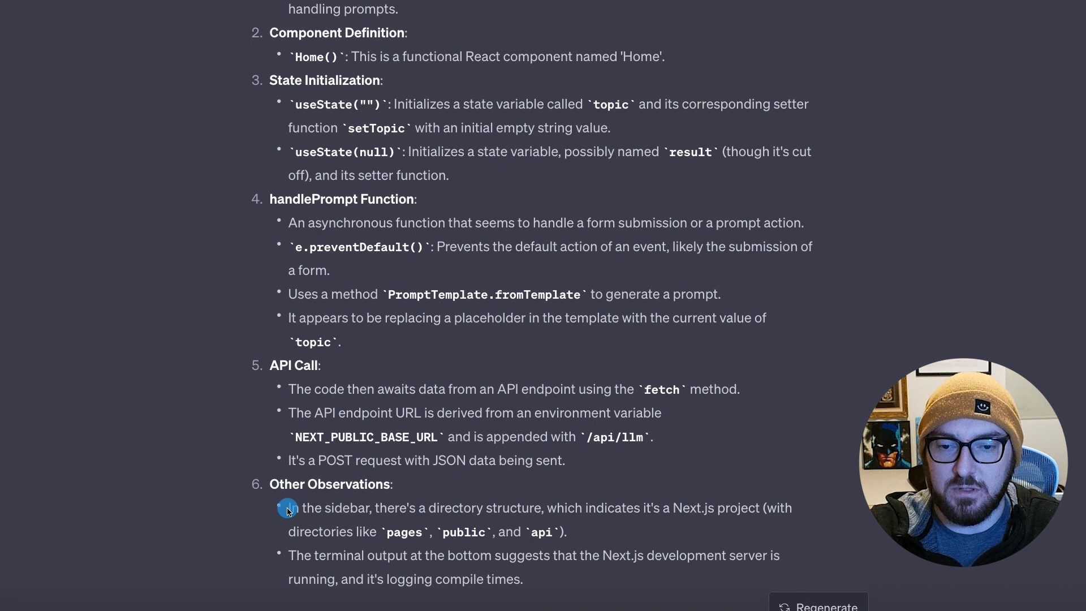
left_click_drag(288, 507, 589, 585)
left_click(579, 540)
left_click_drag(572, 534, 288, 507)
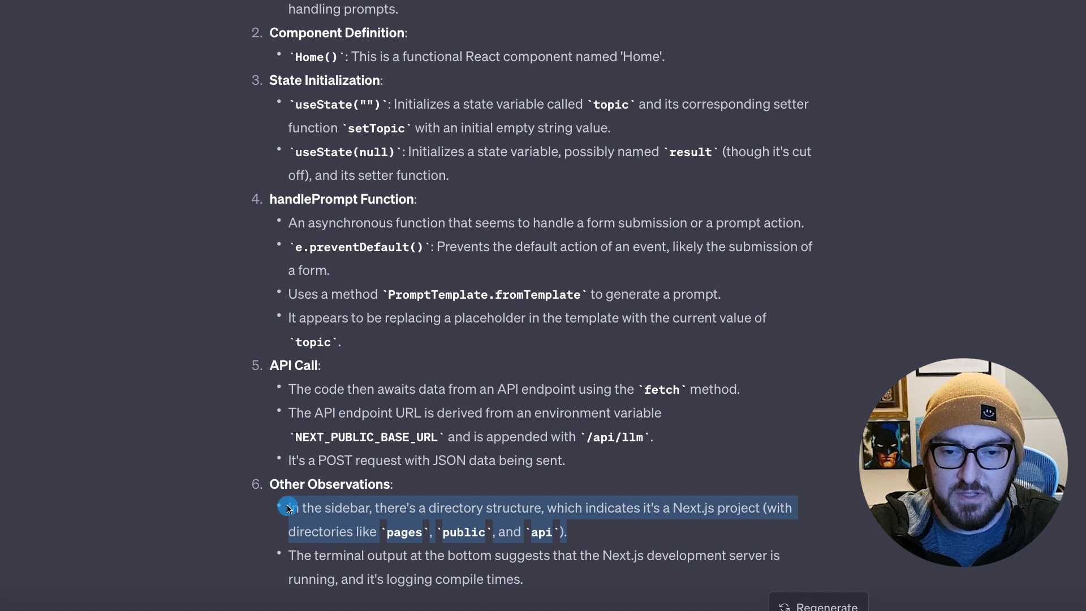
left_click(407, 532)
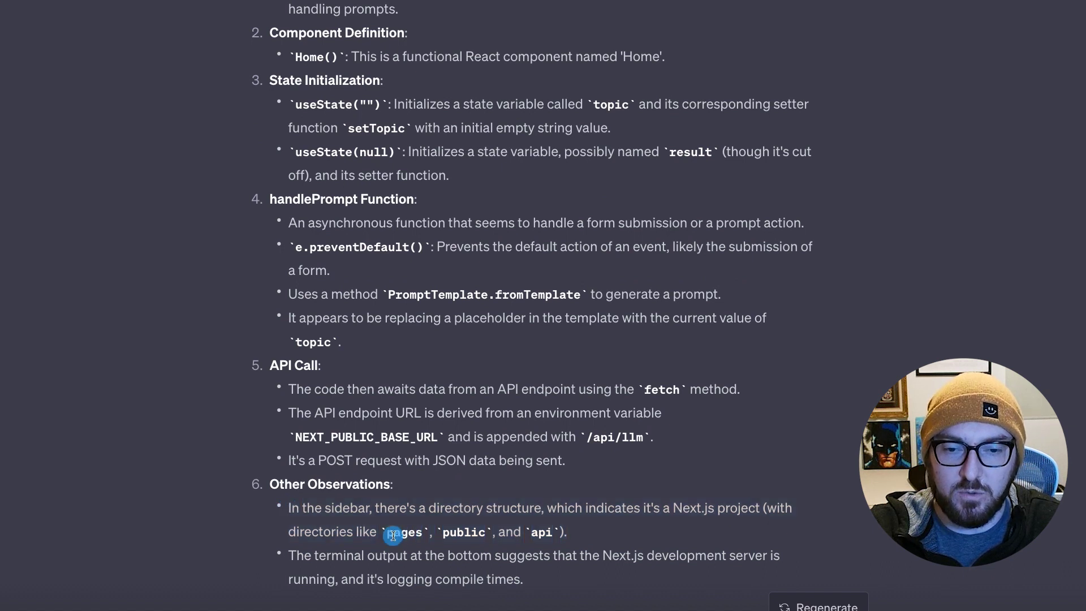
scroll(428, 464, "down", 1)
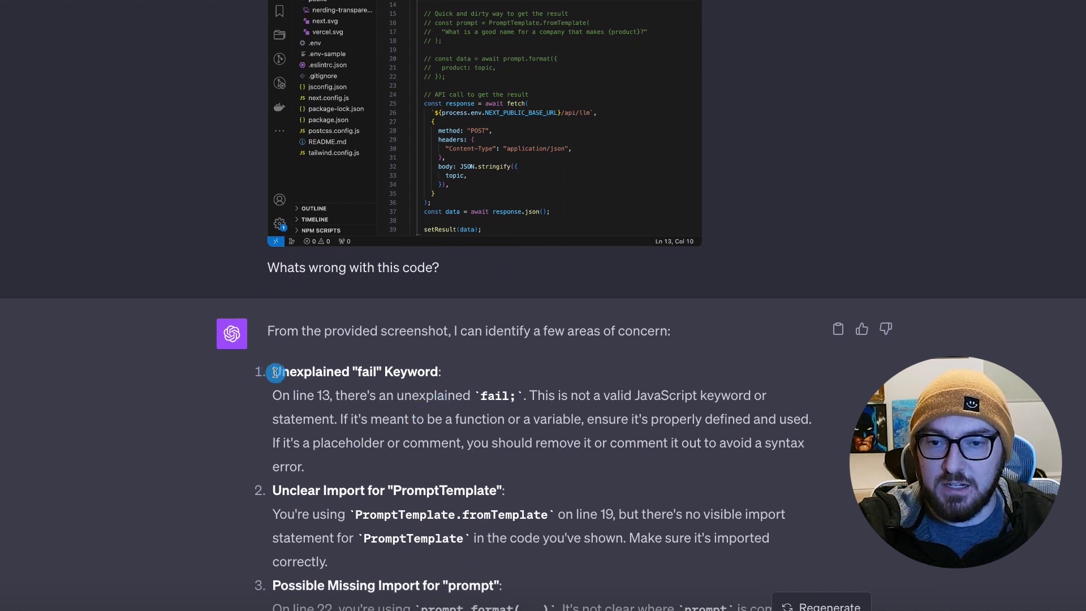
Step: Highlight the unexplained fail keyword and unclear PromptTemplate import concerns
left_click_drag(275, 373, 447, 466)
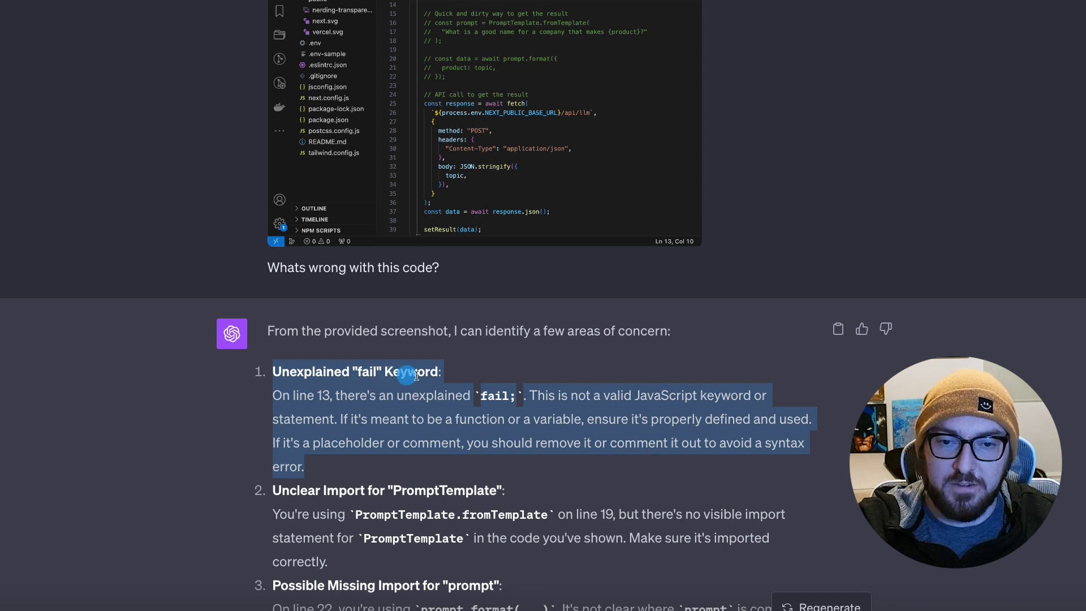
left_click(363, 421)
scroll(365, 421, "down", 1)
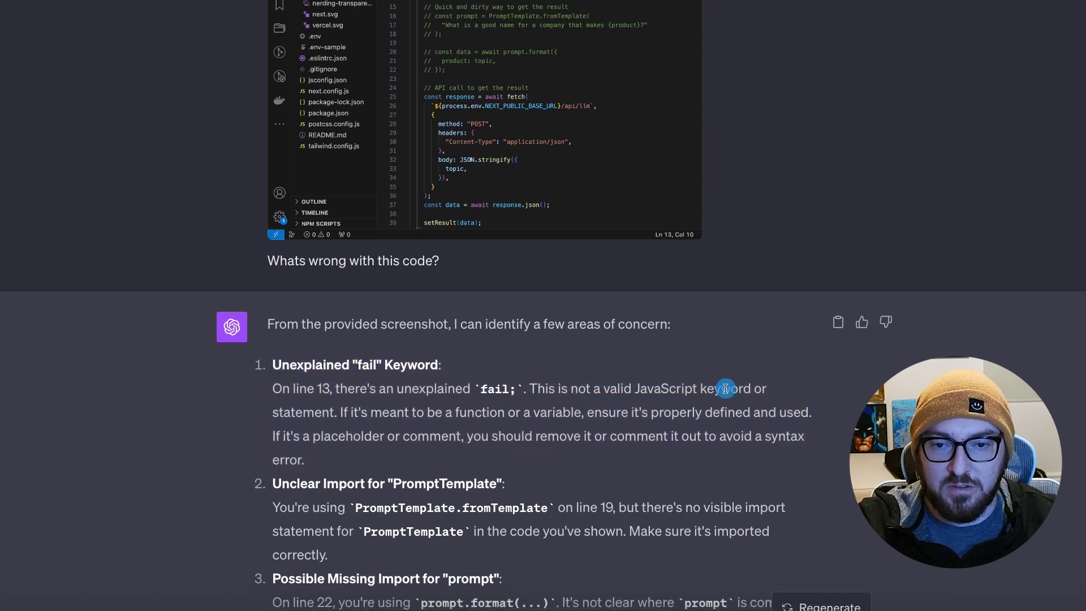
left_click(352, 417)
scroll(287, 425, "down", 3)
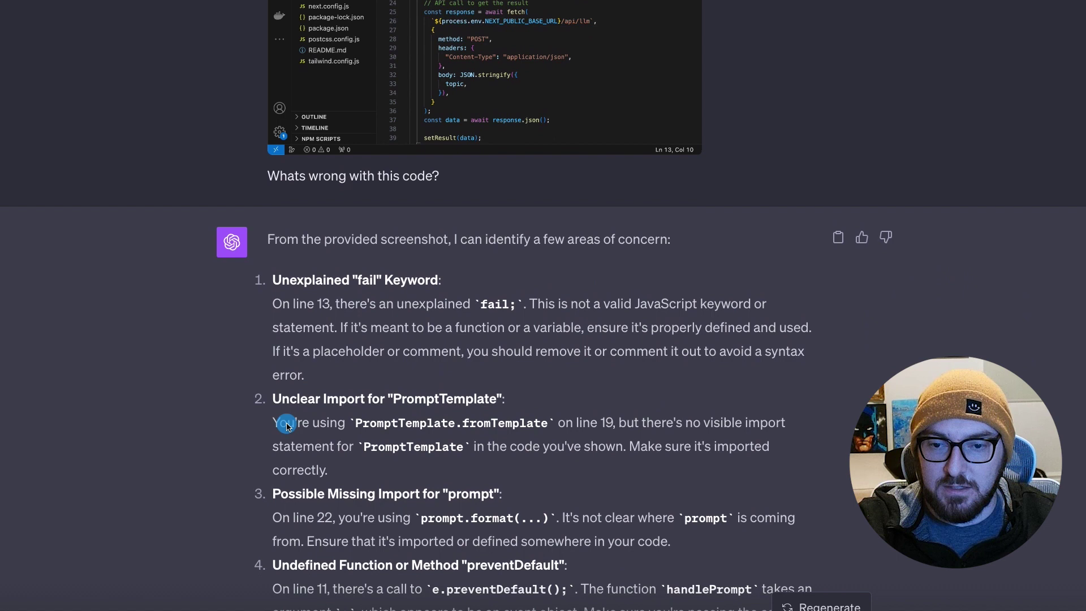
left_click_drag(272, 401, 414, 468)
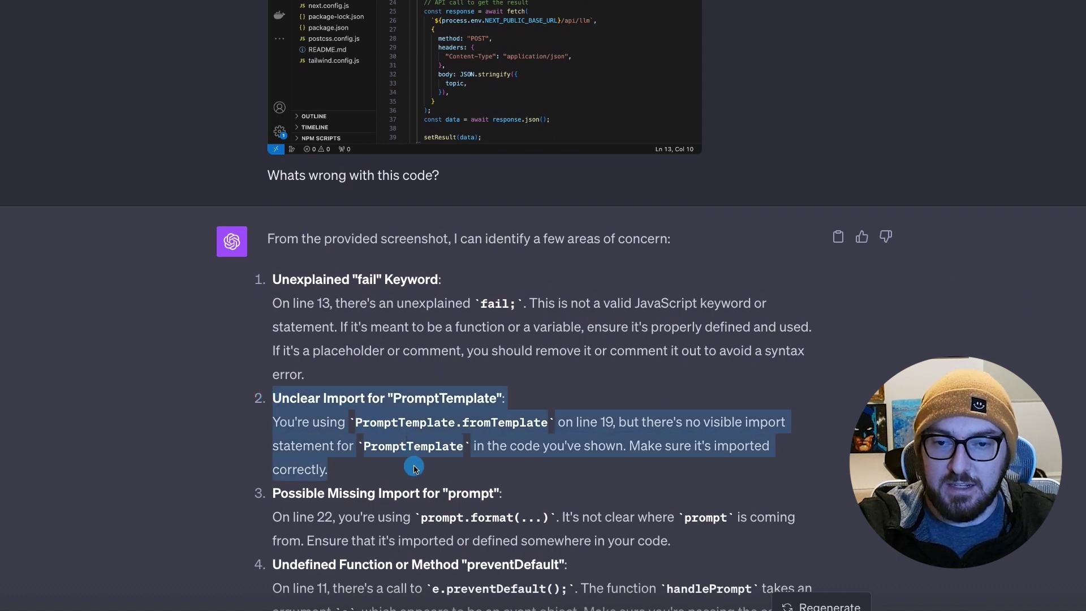
left_click(445, 400)
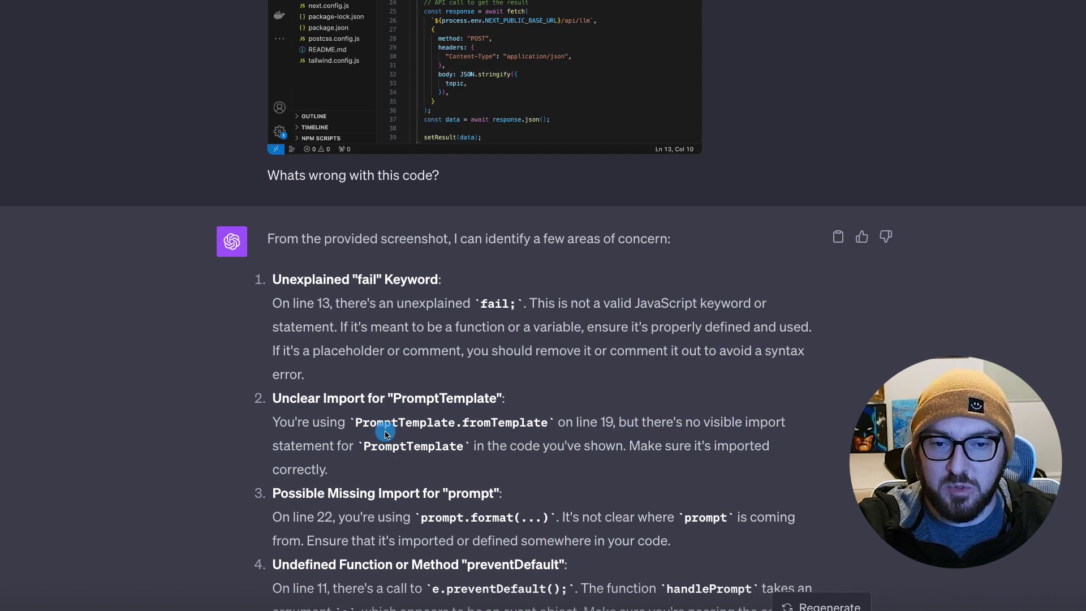
Step: Highlight the possible missing prompt import concern and the sentence on where prompt comes from
scroll(386, 433, "up", 5)
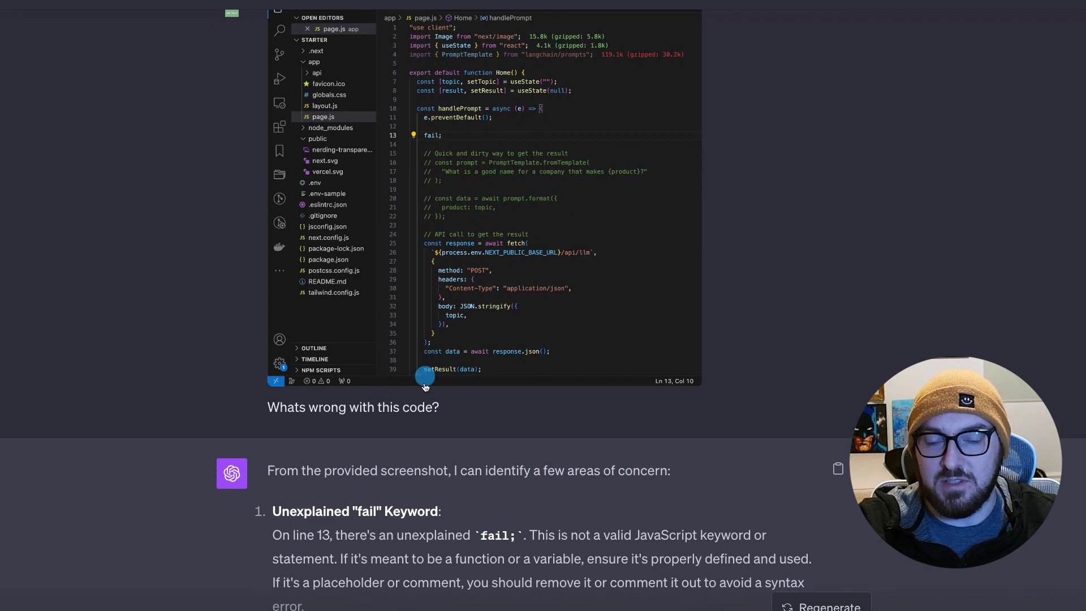
scroll(426, 387, "down", 5)
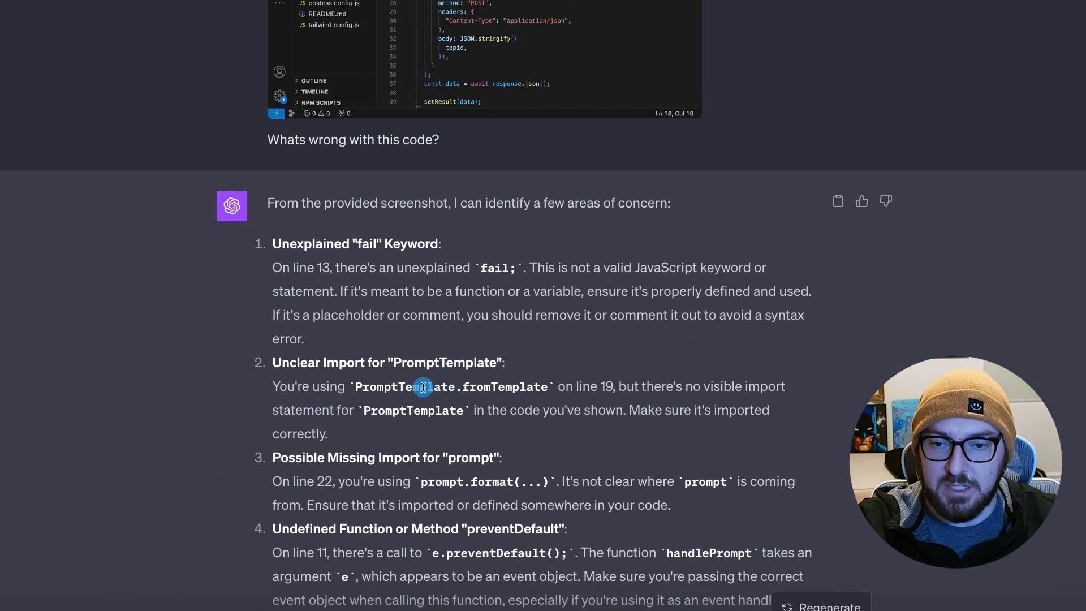
scroll(413, 388, "down", 1)
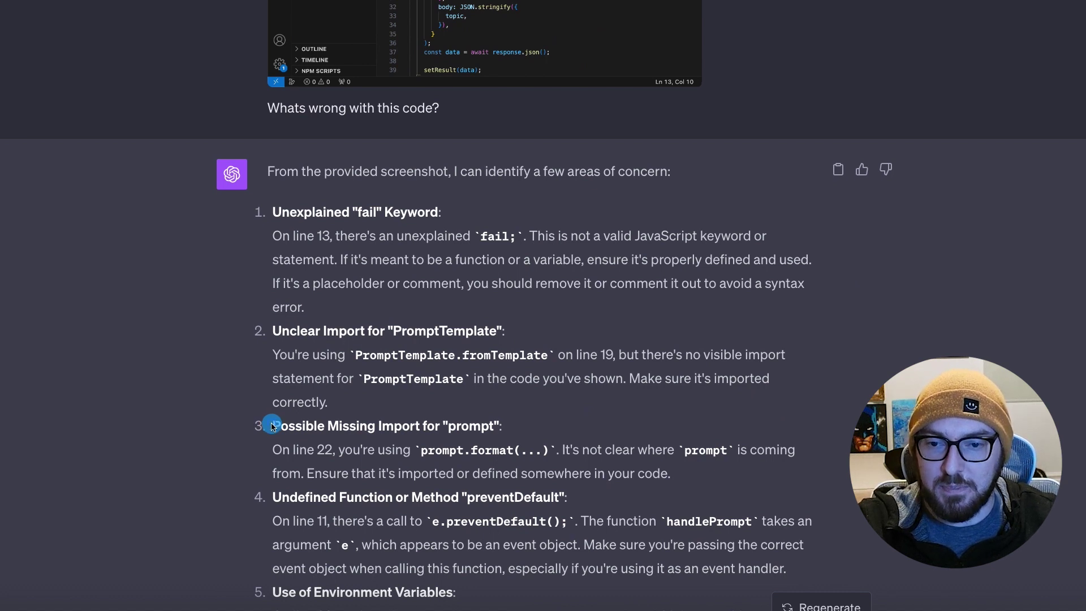
left_click_drag(297, 432, 674, 479)
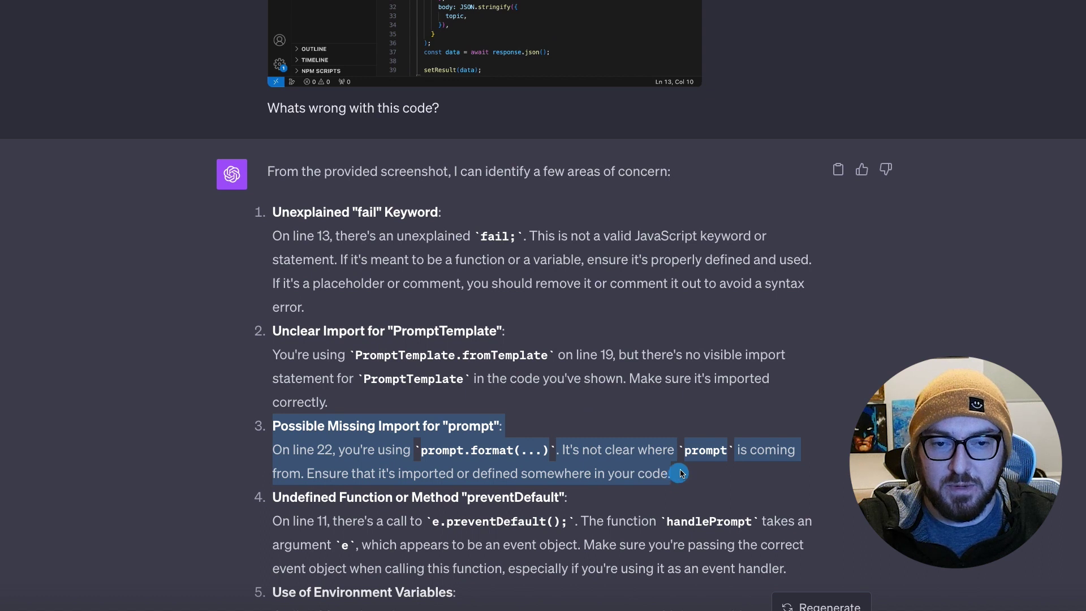
left_click(695, 451)
left_click_drag(564, 450, 776, 471)
scroll(474, 272, "up", 4)
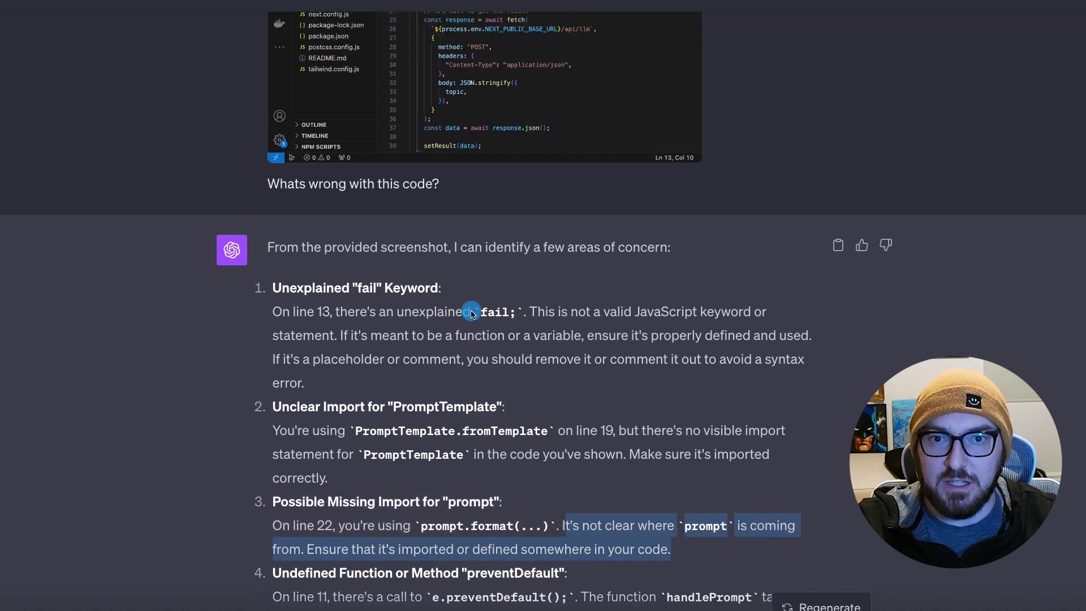
scroll(472, 314, "up", 1)
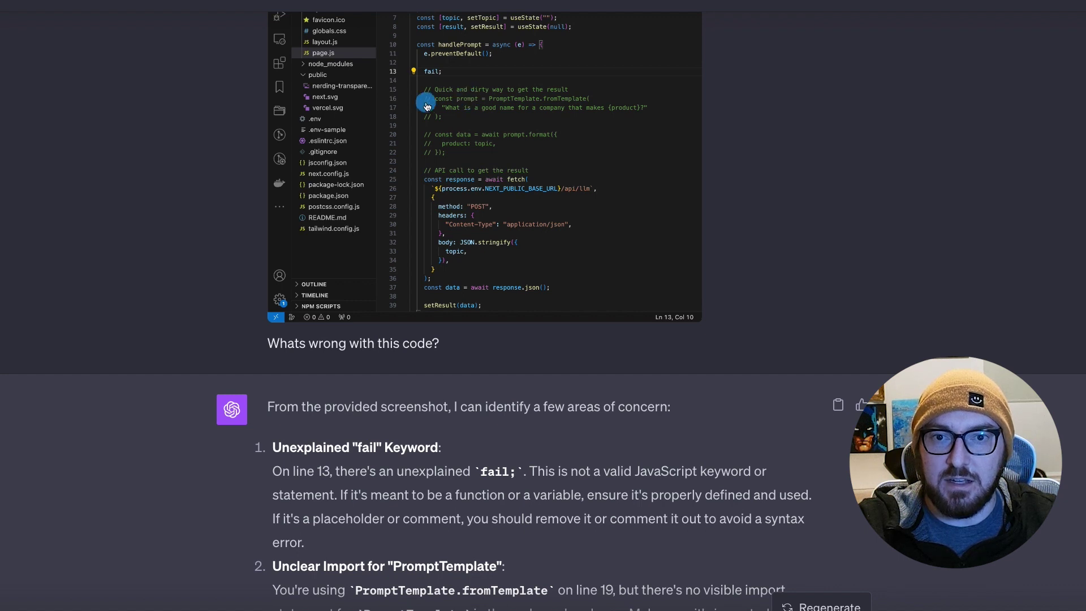
scroll(443, 121, "up", 1)
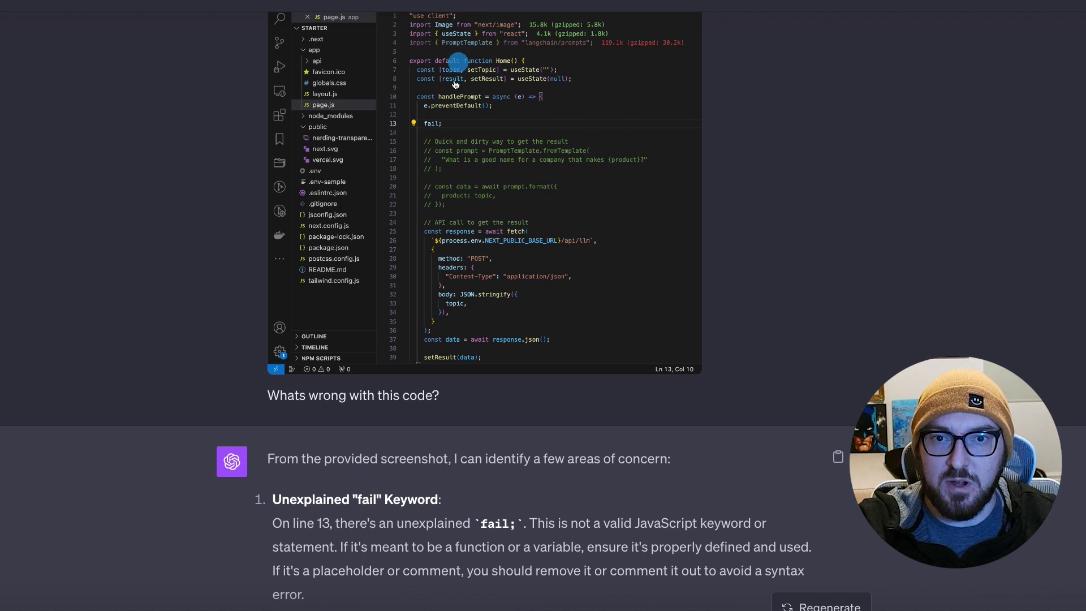
scroll(443, 175, "down", 1)
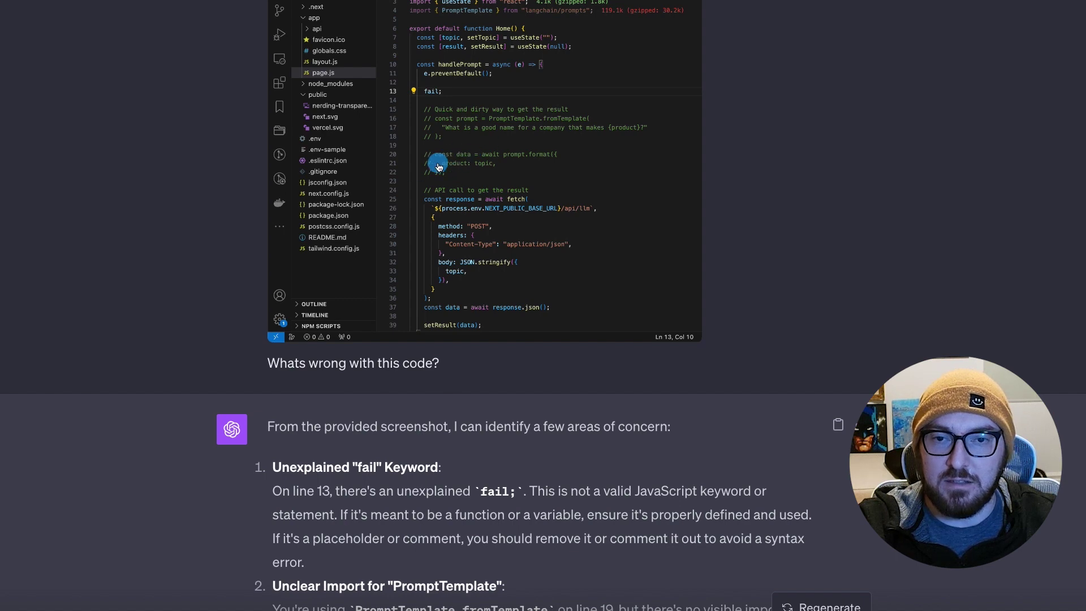
scroll(383, 238, "down", 5)
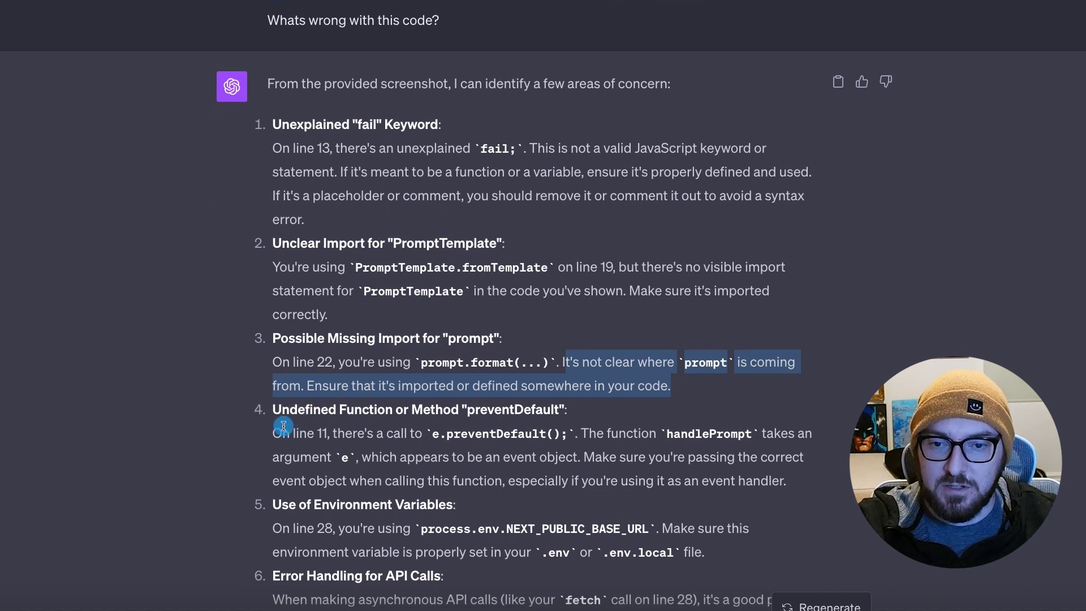
scroll(282, 429, "down", 1)
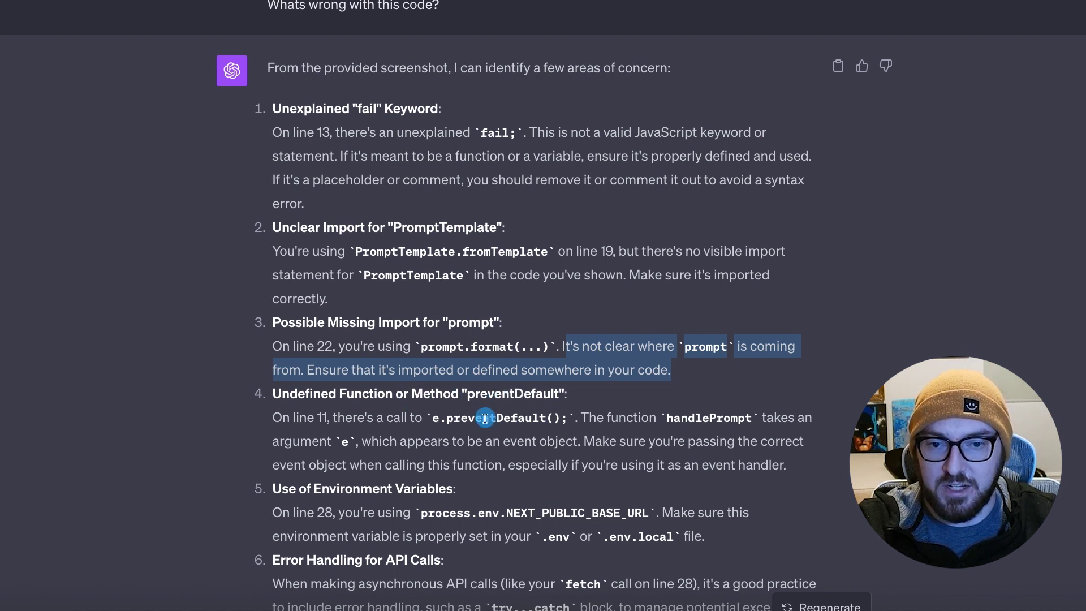
scroll(439, 466, "down", 3)
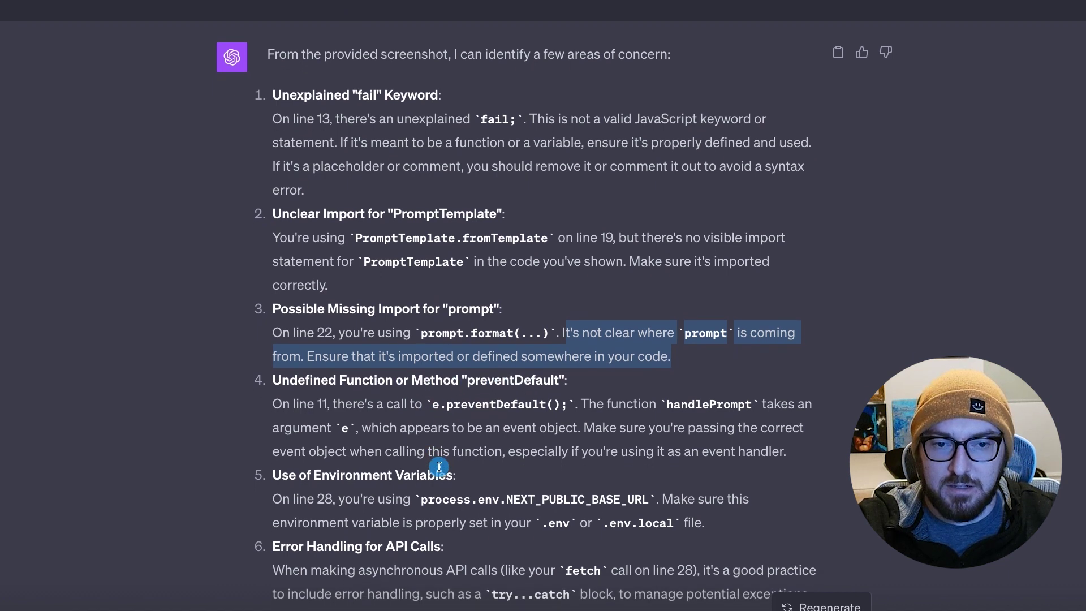
scroll(439, 466, "down", 1)
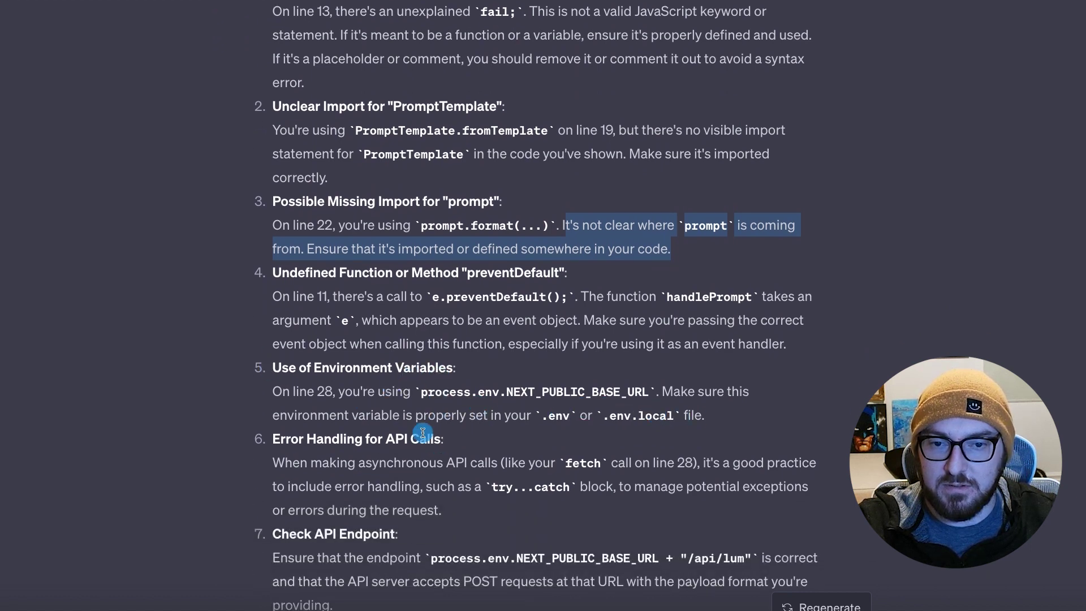
scroll(422, 432, "down", 1)
left_click_drag(266, 401, 431, 474)
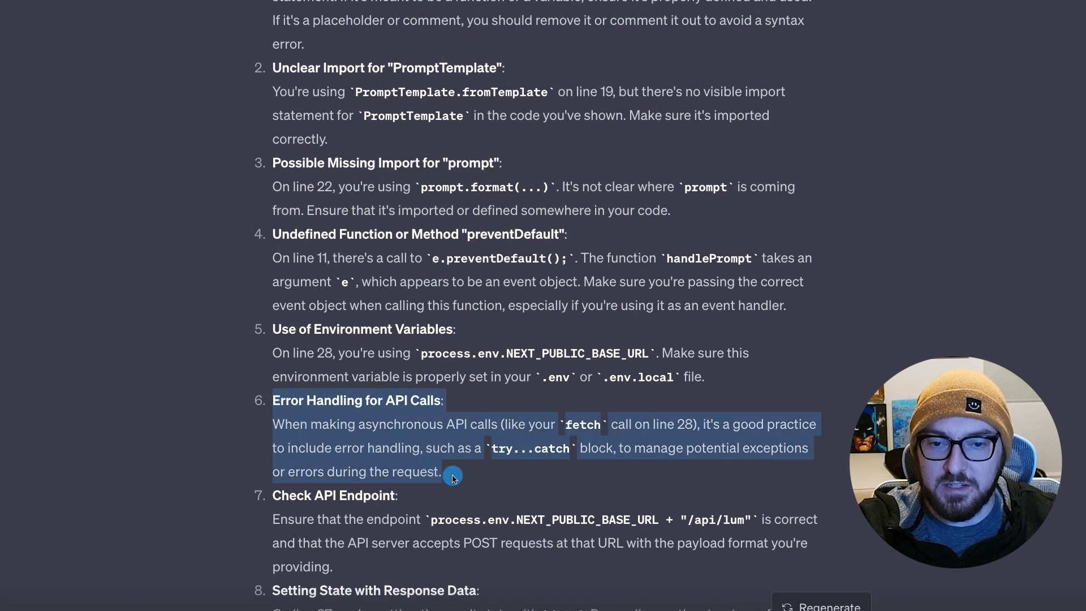
left_click(453, 477)
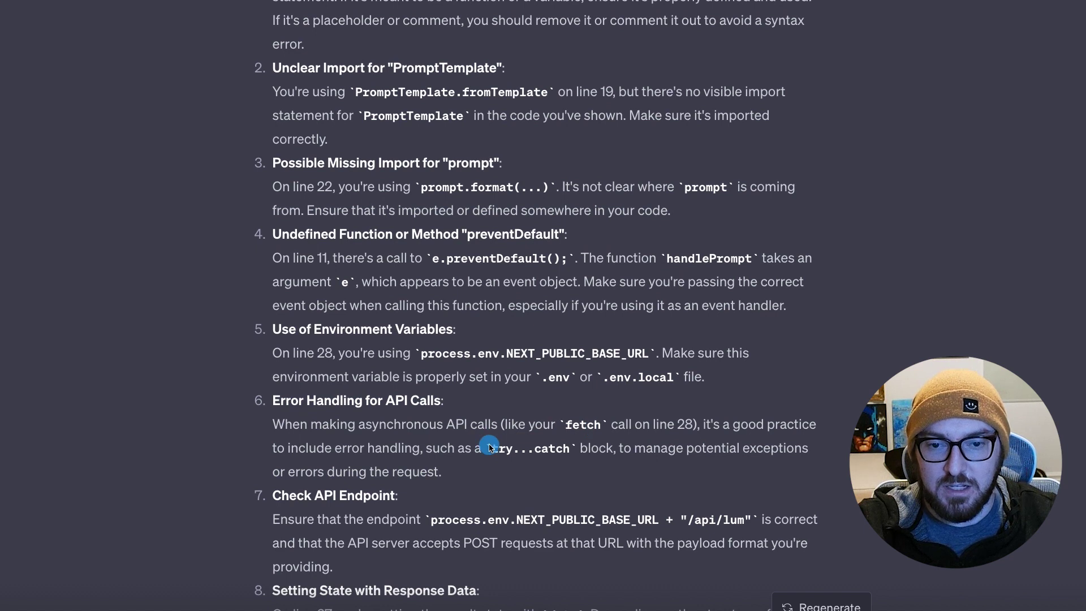
left_click_drag(492, 447, 545, 451)
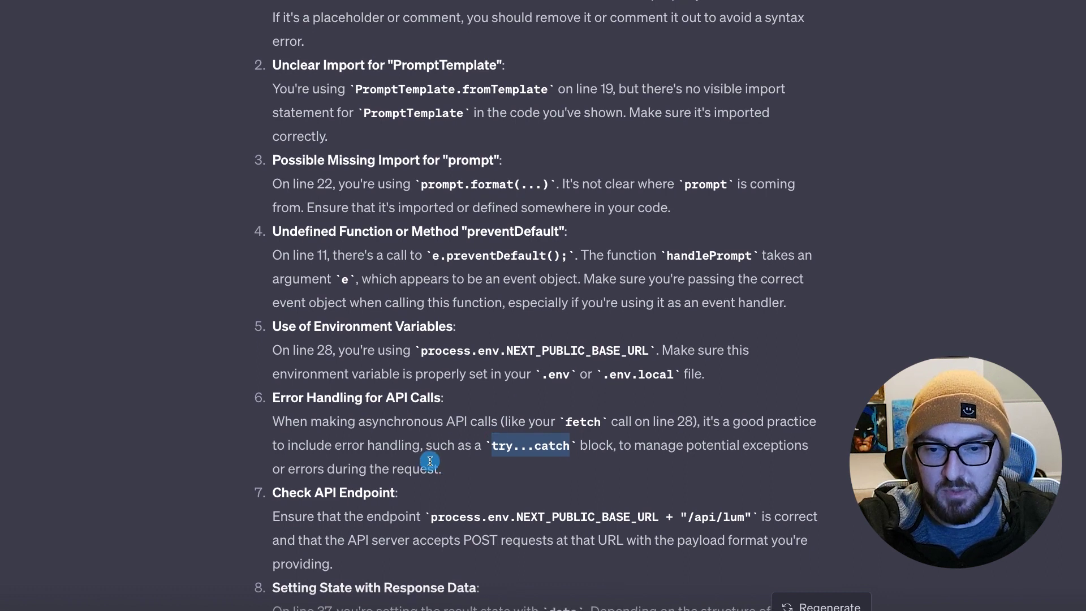
scroll(430, 461, "down", 1)
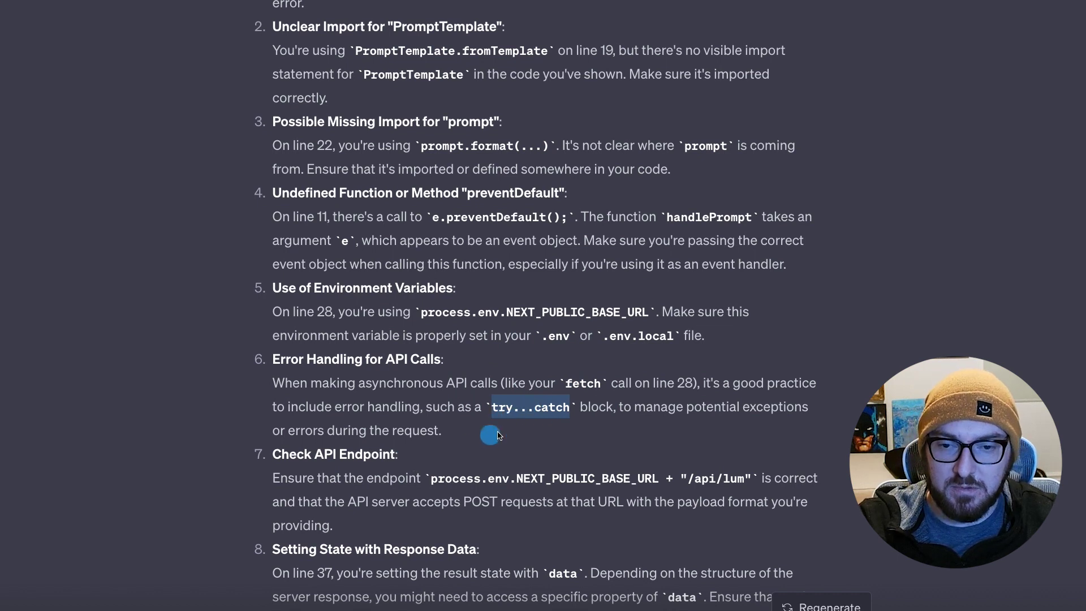
scroll(417, 419, "down", 2)
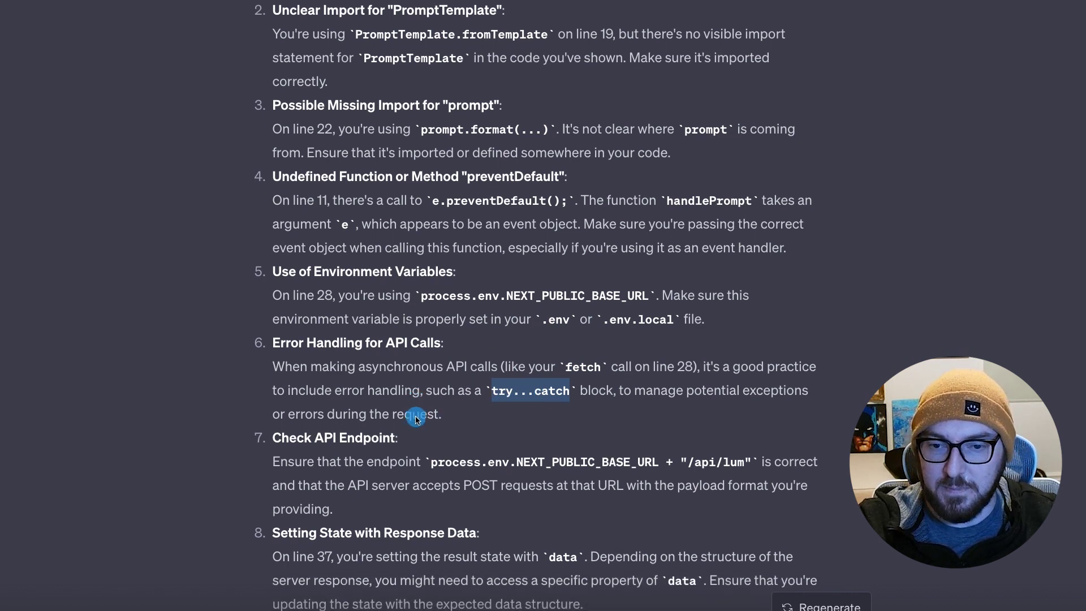
scroll(393, 431, "down", 3)
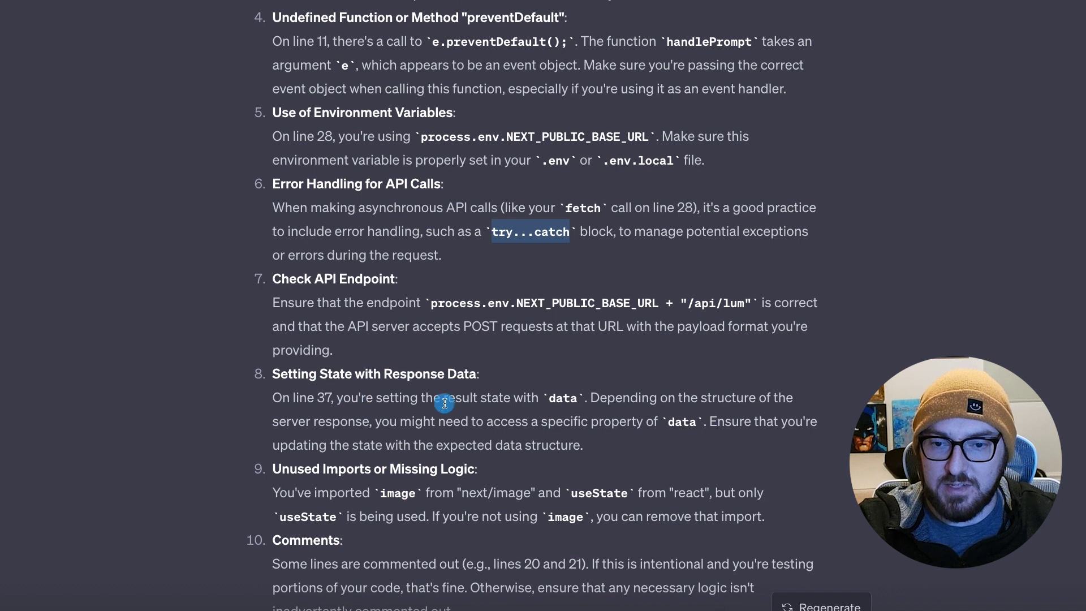
Step: Highlight the unused imports concern and the useState mention within it
left_click_drag(280, 469, 747, 535)
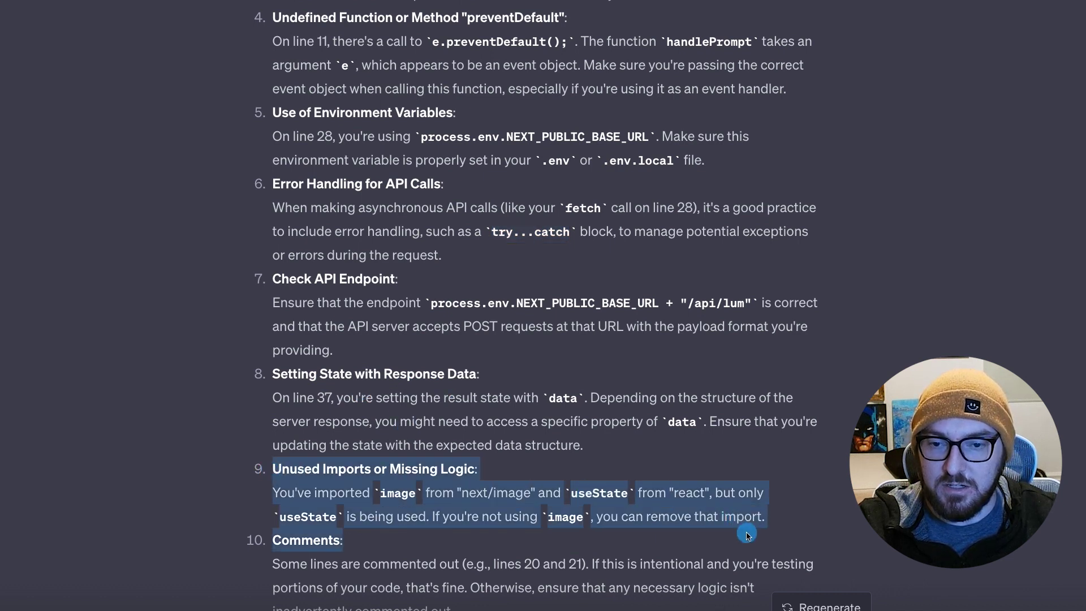
left_click(551, 557)
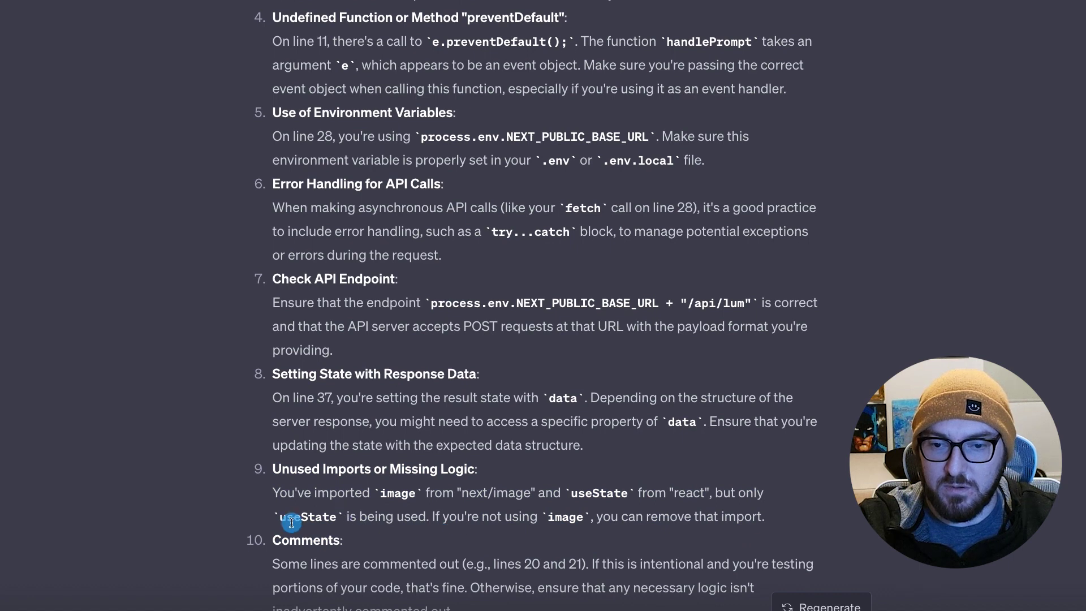
left_click_drag(291, 522, 341, 528)
left_click(419, 557)
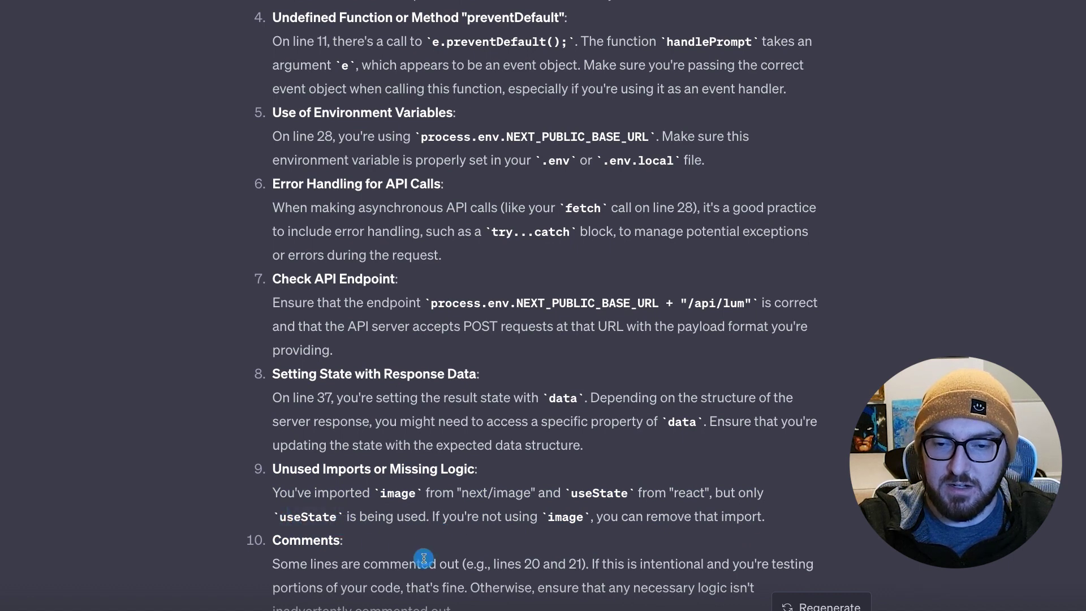
Step: Highlight the note about the commented-out lines 20 and 21
scroll(421, 527, "down", 2)
scroll(421, 527, "down", 2)
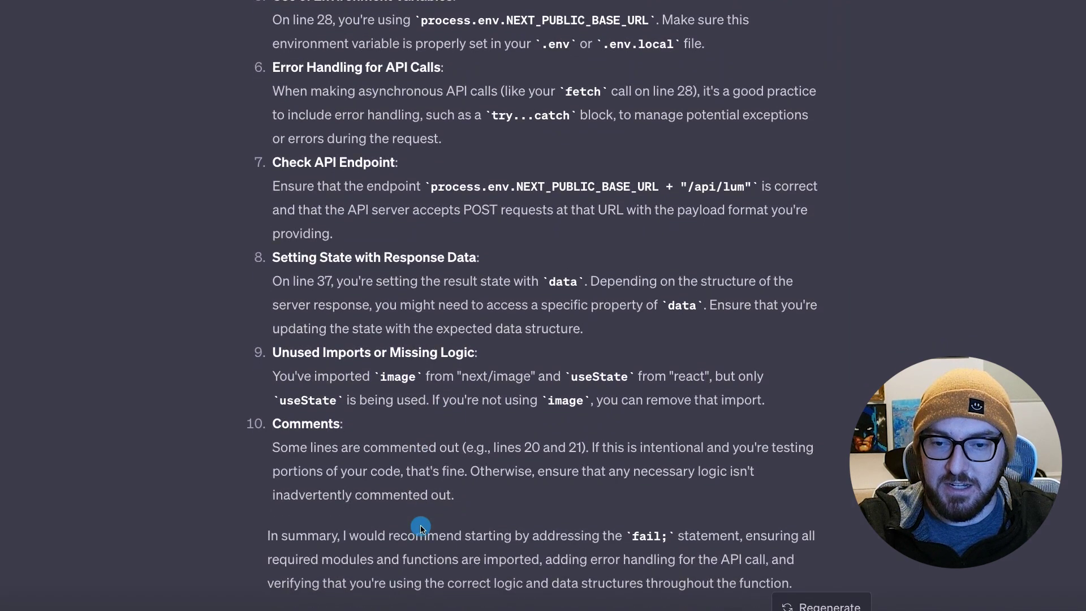
left_click_drag(274, 443, 451, 494)
left_click(550, 451)
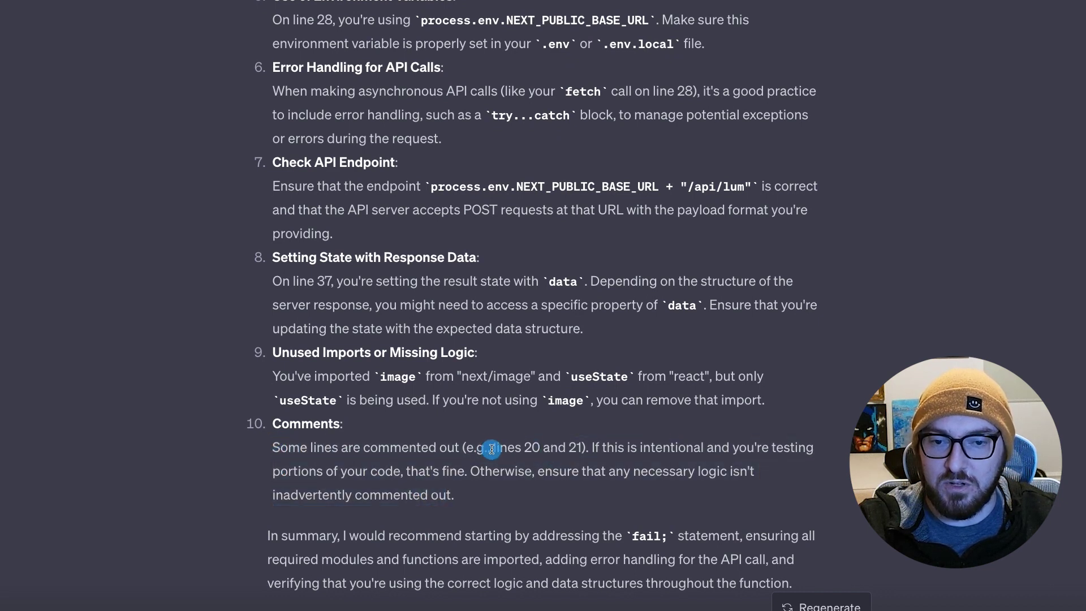
left_click_drag(491, 449, 569, 452)
left_click_drag(273, 448, 436, 495)
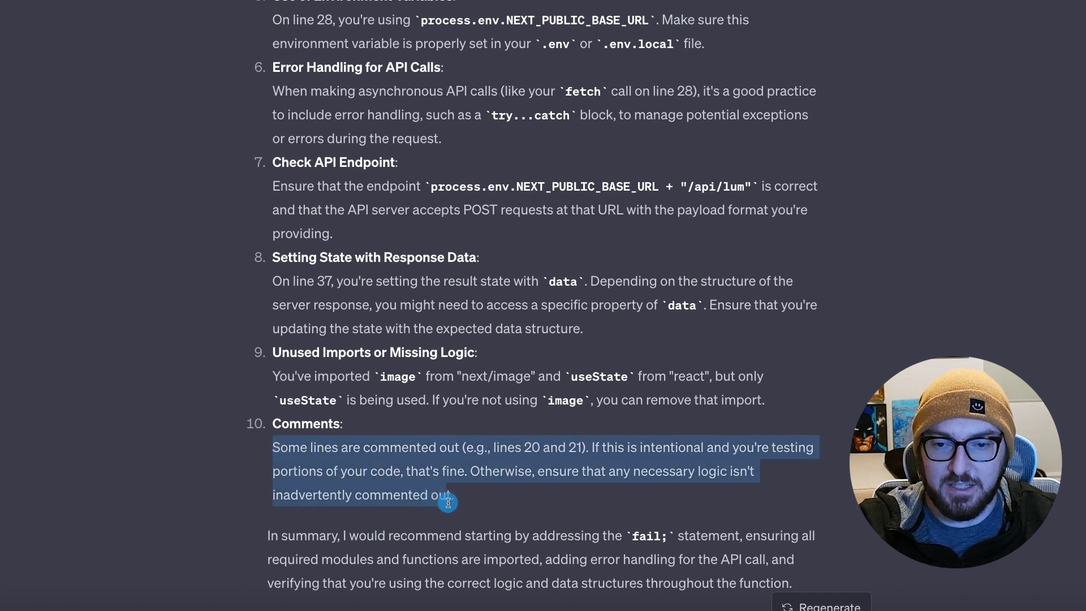
left_click(452, 498)
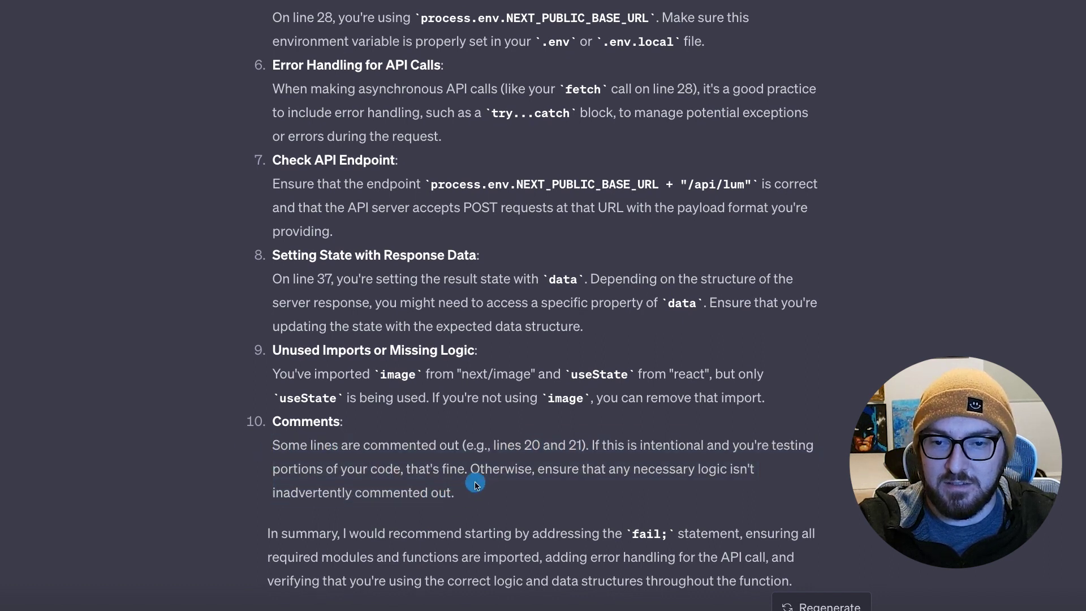
Step: Highlight the summary's recommendation to start with fail;, then return to the code screenshot
scroll(475, 485, "down", 1)
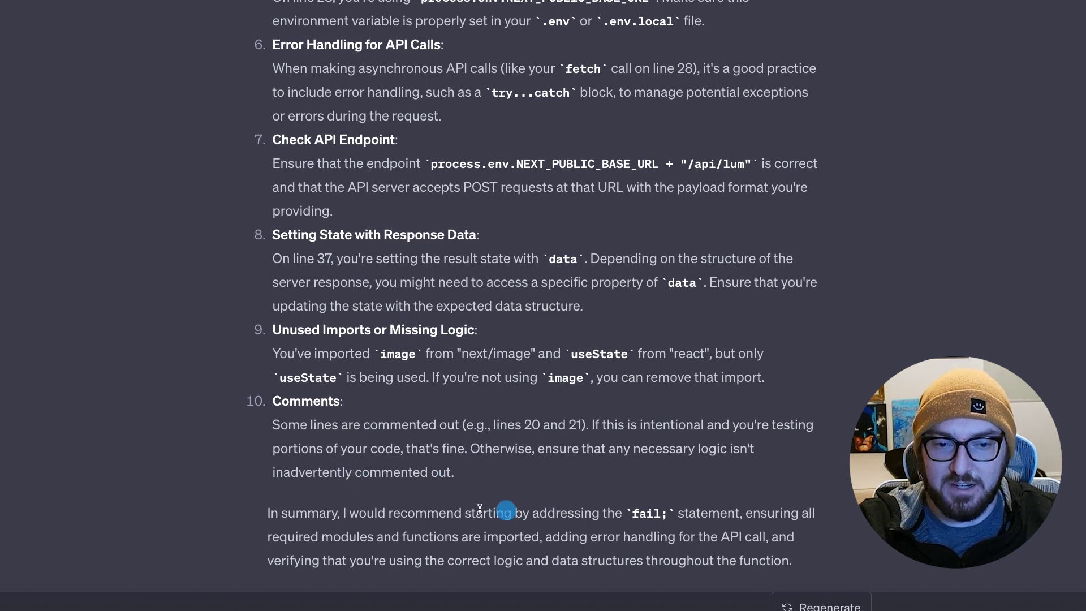
left_click_drag(342, 514, 654, 514)
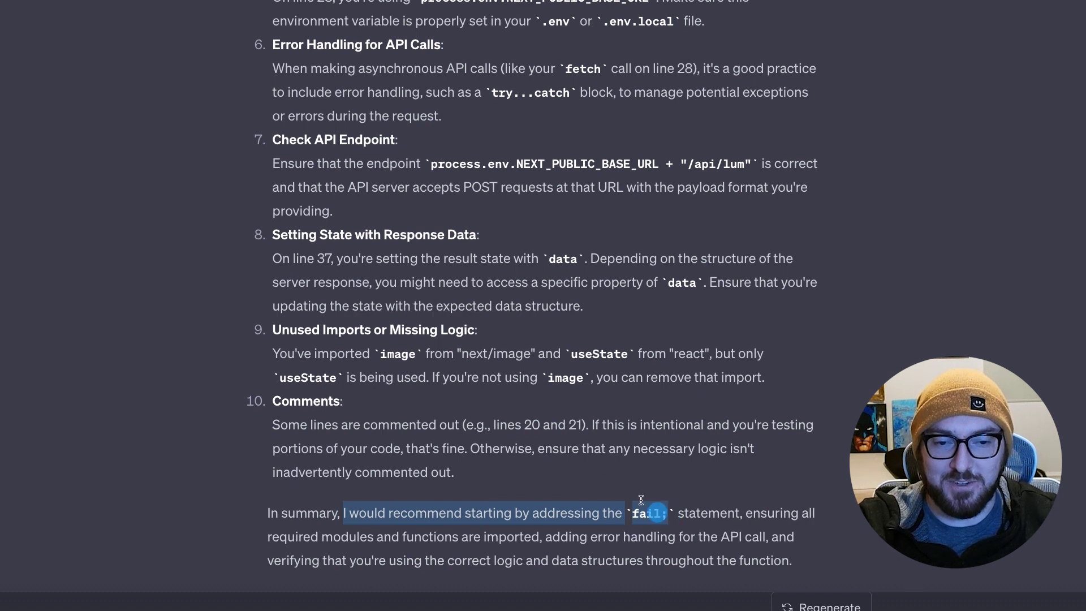
left_click(608, 398)
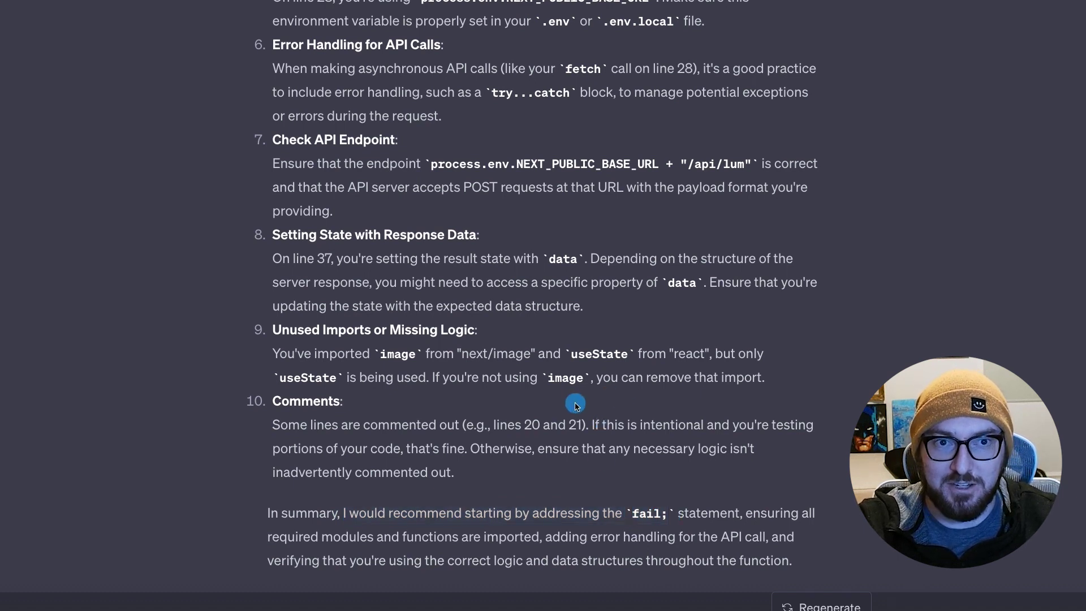
scroll(543, 407, "up", 1)
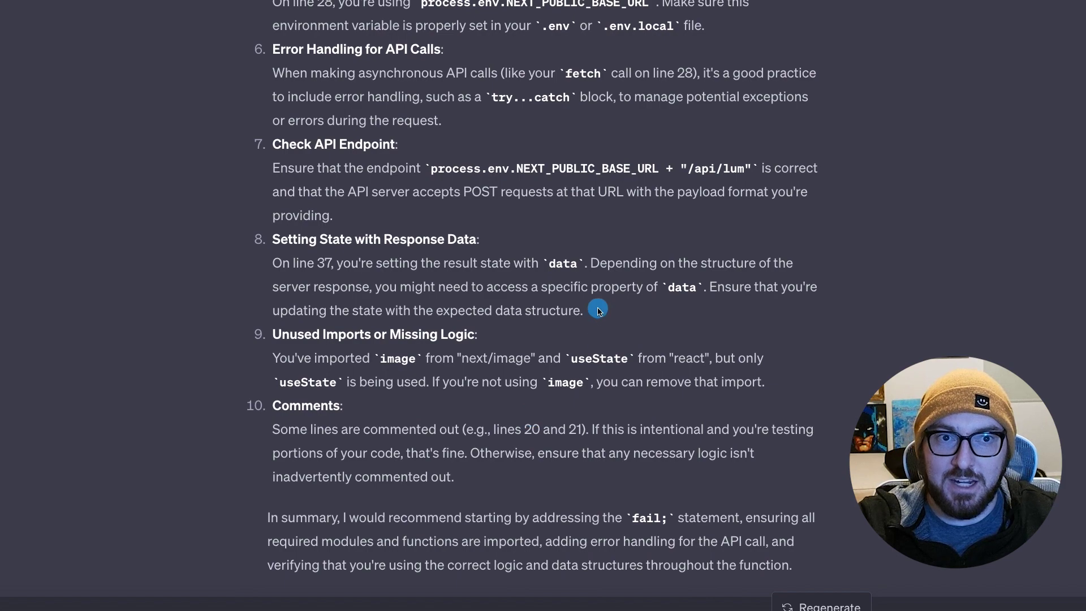
scroll(453, 365, "up", 18)
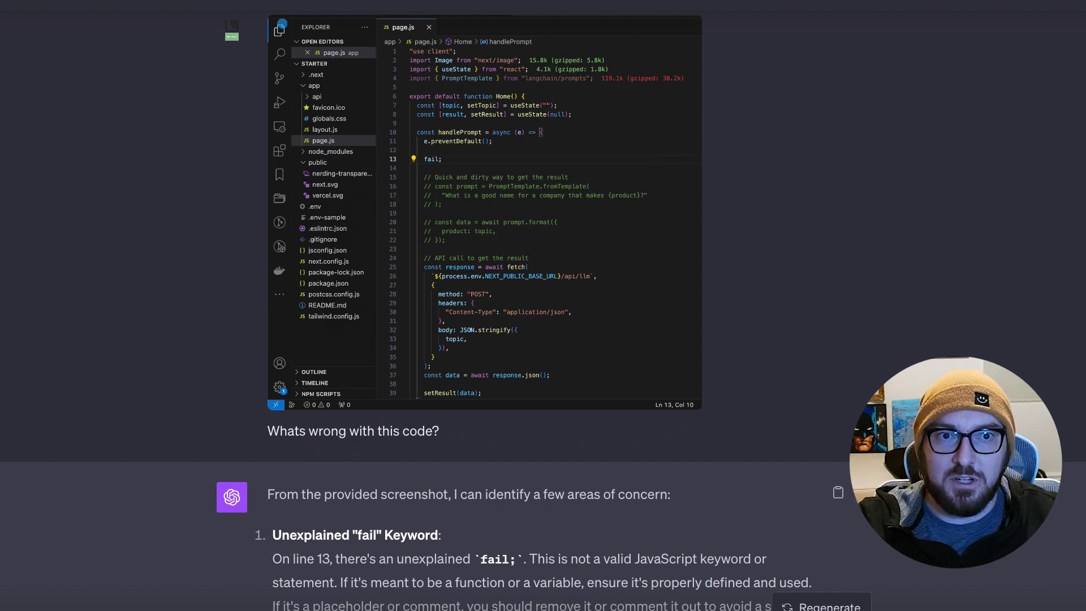
Step: Highlight the nerding logo observation, then the full mockup prompt question
scroll(484, 262, "down", 1)
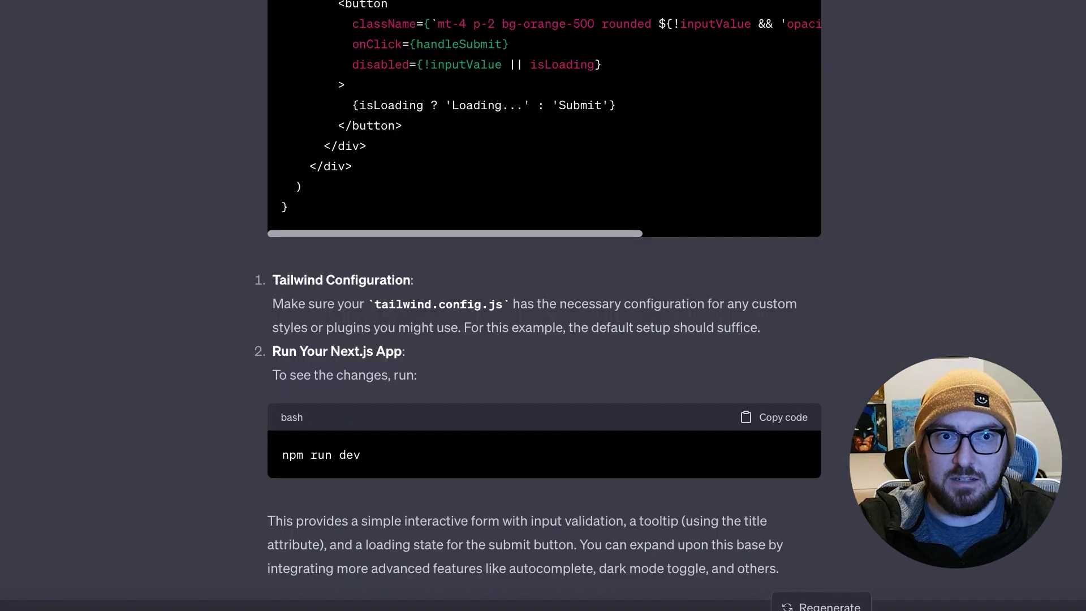
scroll(611, 116, "up", 15)
scroll(609, 120, "up", 20)
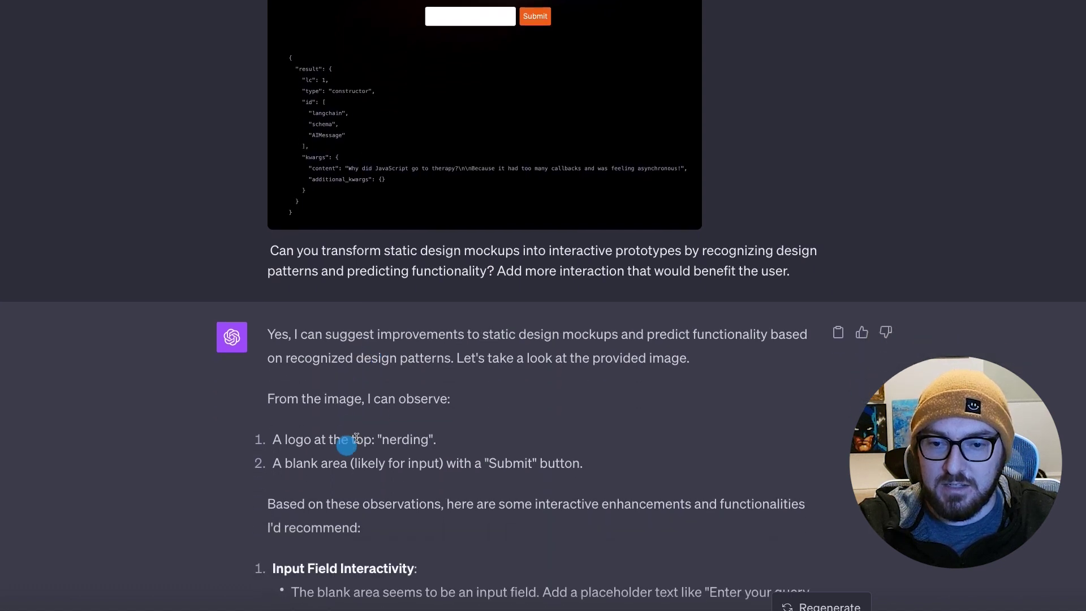
left_click_drag(288, 436, 465, 442)
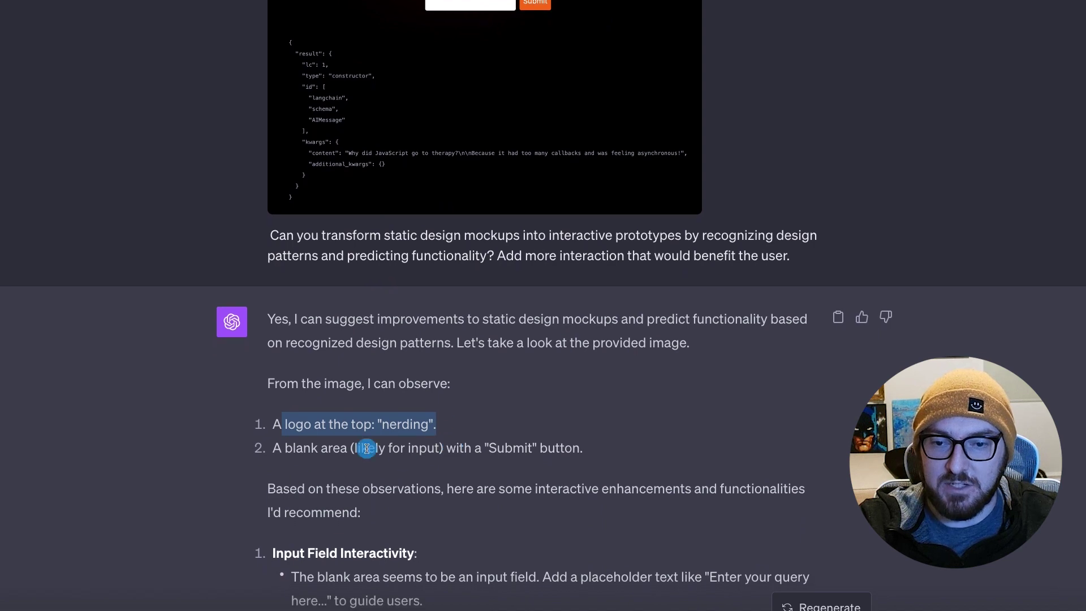
scroll(366, 448, "down", 3)
scroll(378, 296, "up", 1)
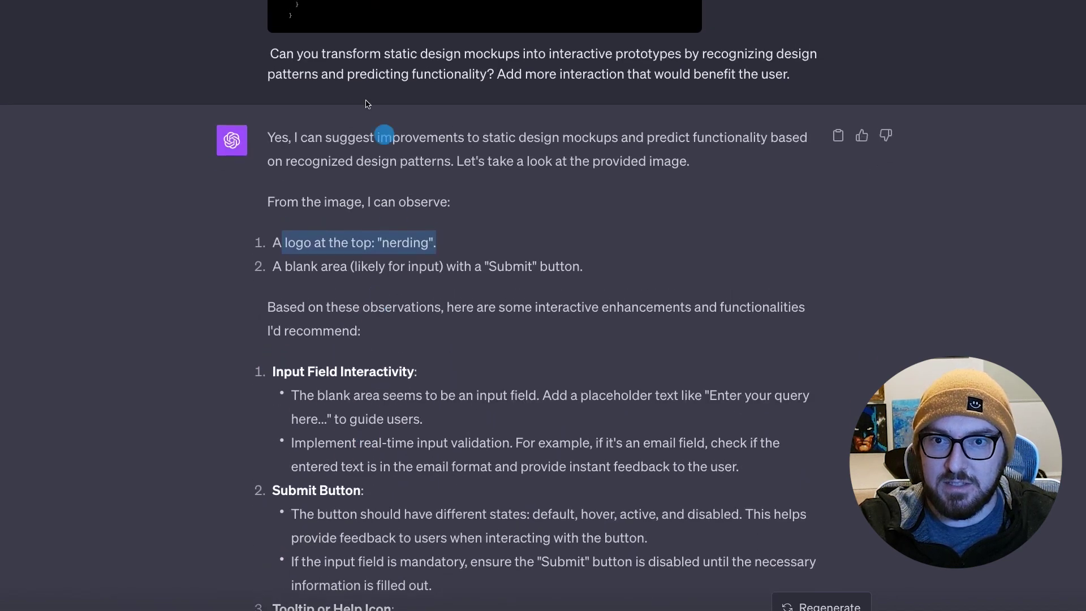
left_click_drag(267, 49, 797, 78)
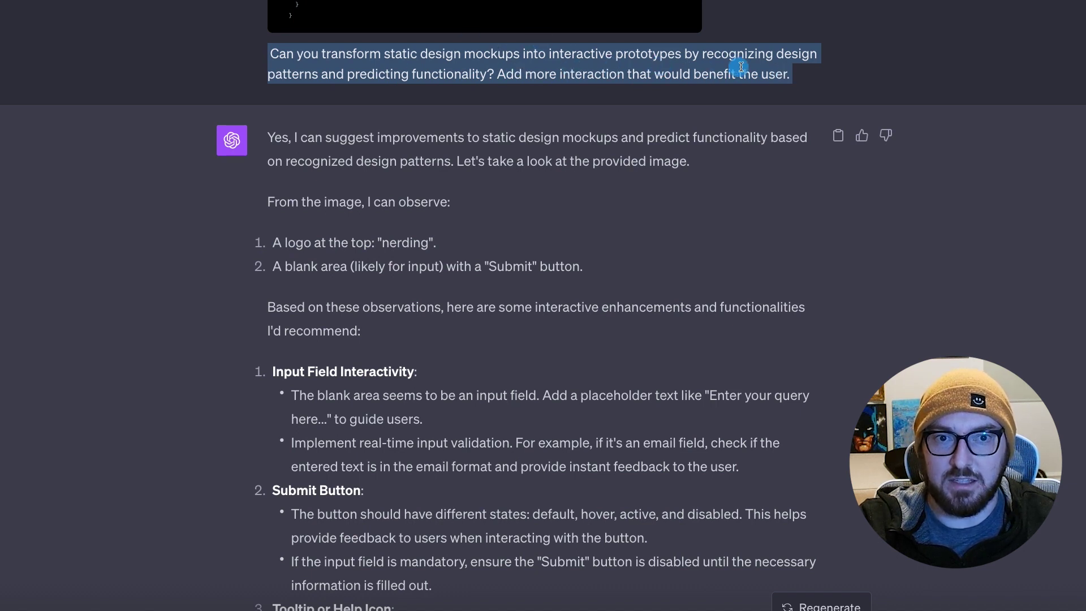
left_click(471, 95)
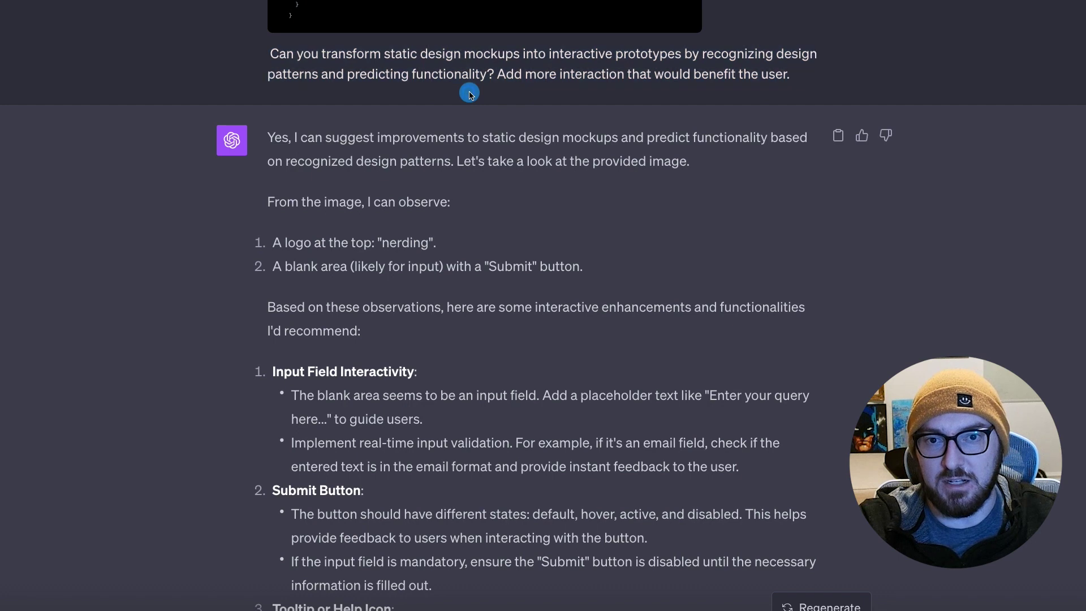
scroll(475, 92, "up", 5)
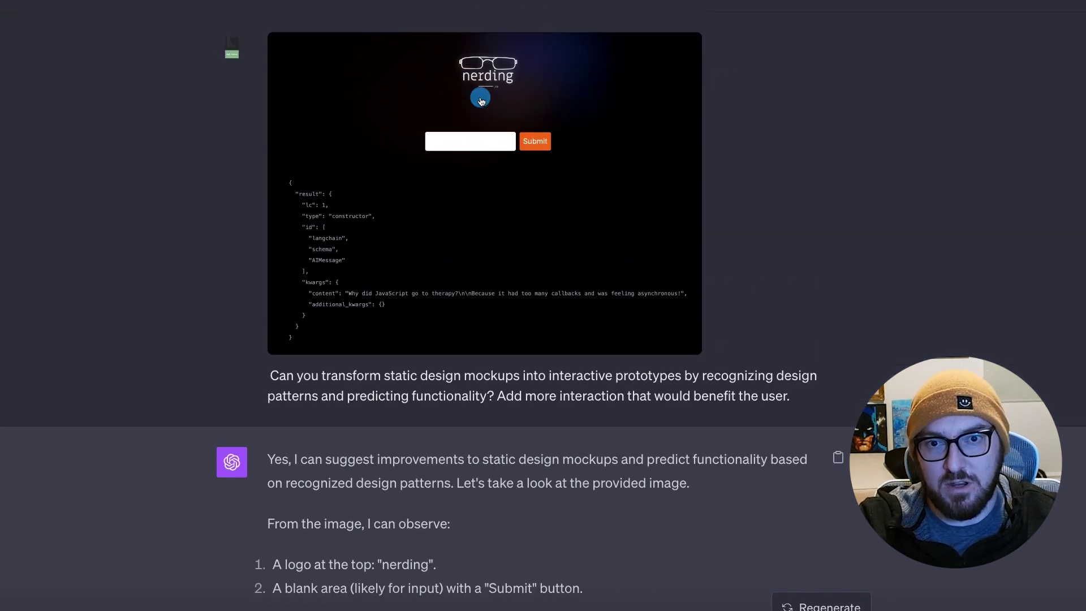
scroll(368, 282, "down", 3)
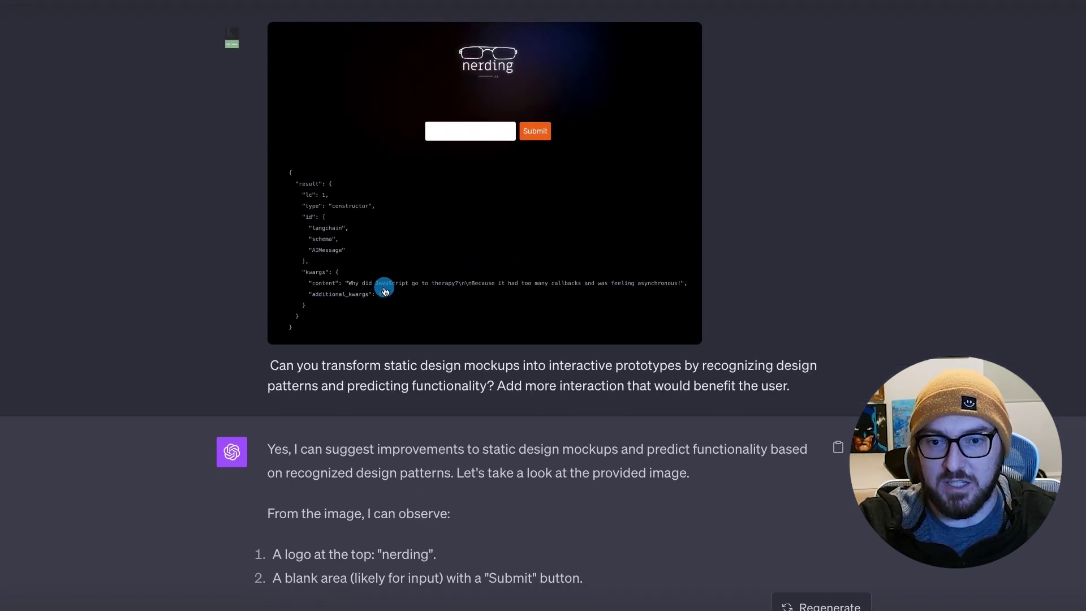
left_click_drag(268, 261, 795, 290)
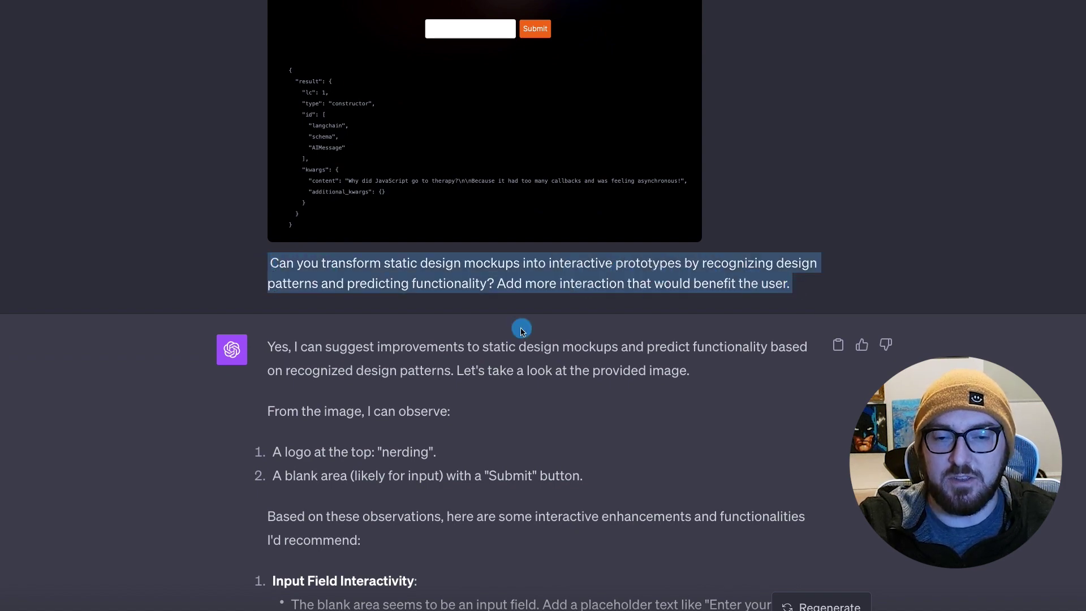
Step: Highlight the Tooltip or Help Icon and Progress Indicator suggestions
scroll(520, 327, "down", 2)
scroll(520, 331, "down", 3)
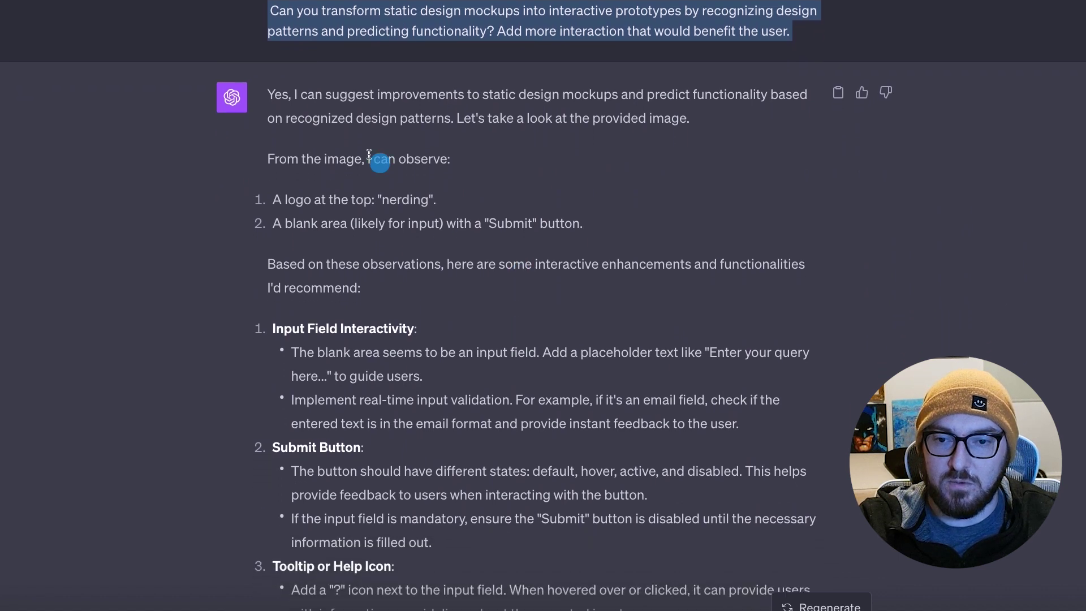
left_click(270, 325)
left_click_drag(270, 325, 425, 424)
scroll(392, 412, "down", 1)
scroll(403, 445, "down", 2)
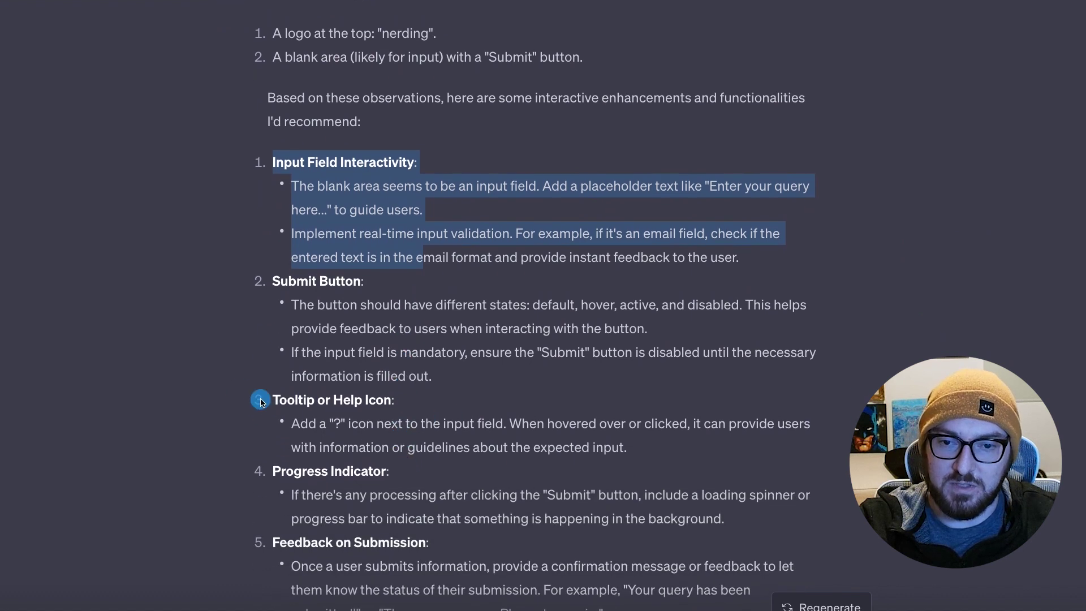
left_click_drag(270, 401, 480, 449)
scroll(359, 438, "down", 1)
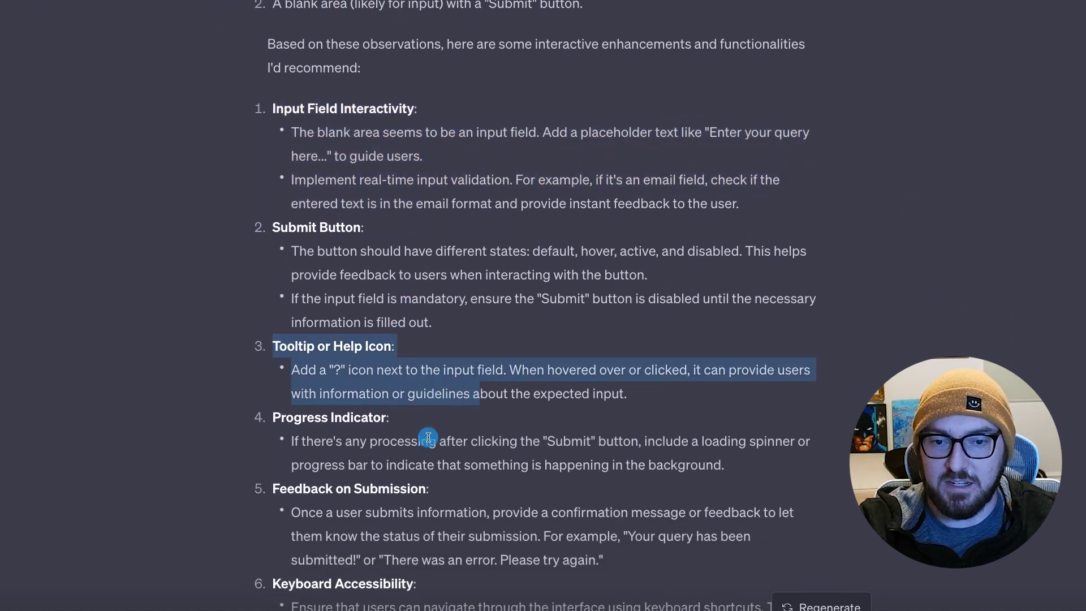
left_click_drag(269, 411, 568, 456)
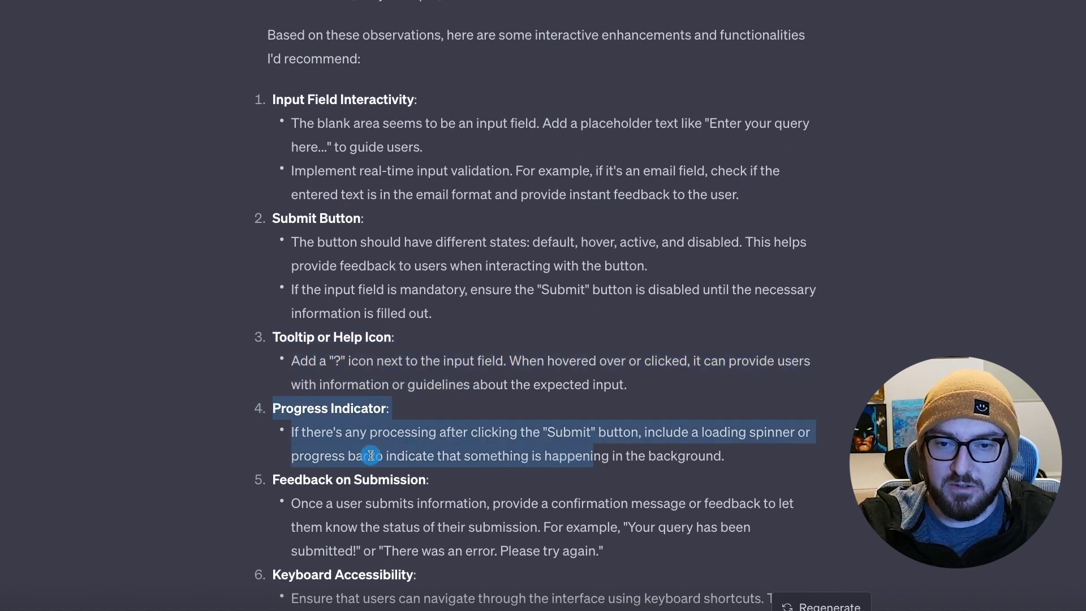
scroll(273, 390, "down", 1)
scroll(283, 396, "down", 1)
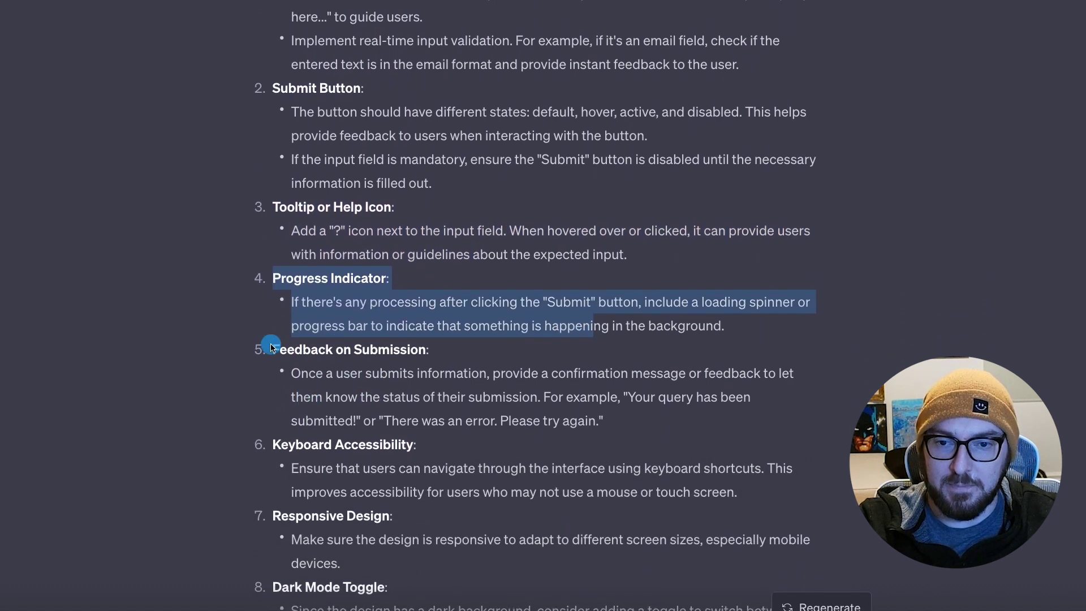
left_click(386, 420)
left_click_drag(386, 421, 599, 421)
Step: Highlight the Keyboard Accessibility, Responsive Design and Dark Mode Toggle suggestions
scroll(383, 469, "down", 1)
scroll(383, 469, "down", 1)
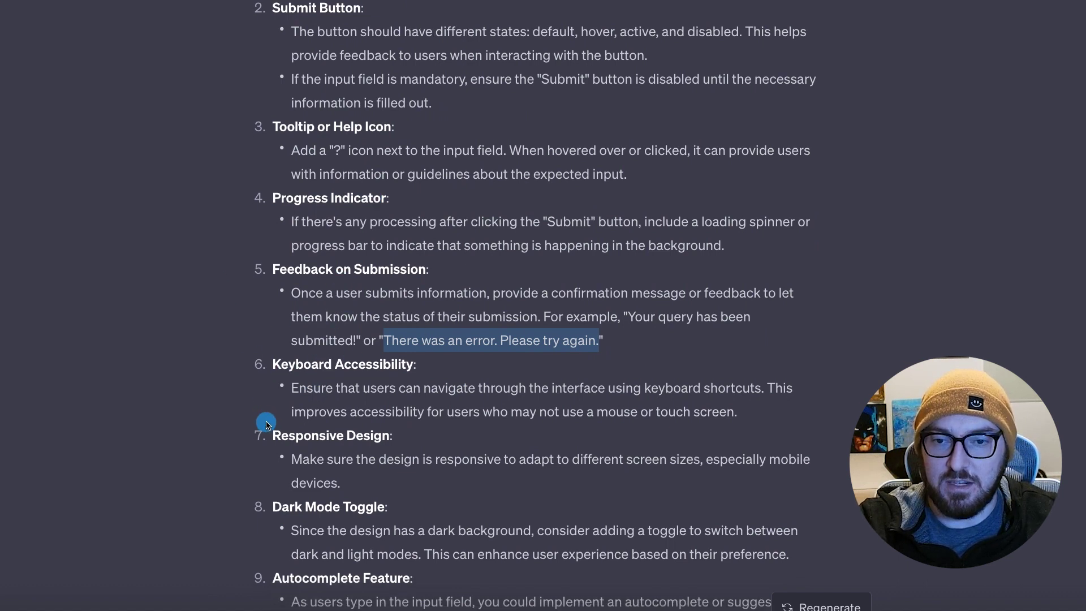
scroll(339, 339, "down", 3)
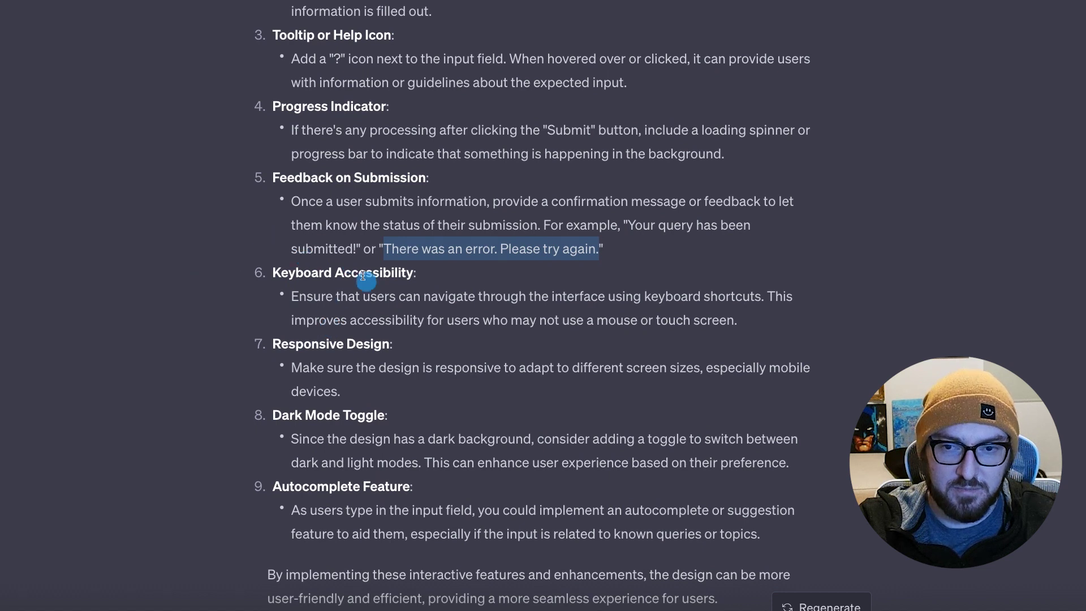
left_click_drag(273, 269, 747, 329)
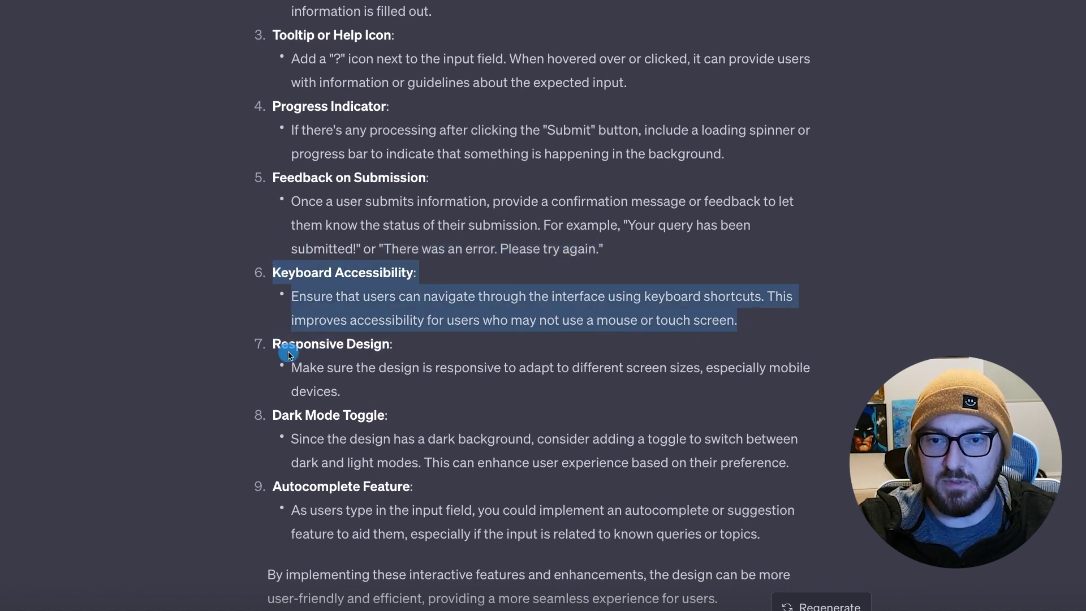
left_click_drag(282, 346, 342, 391)
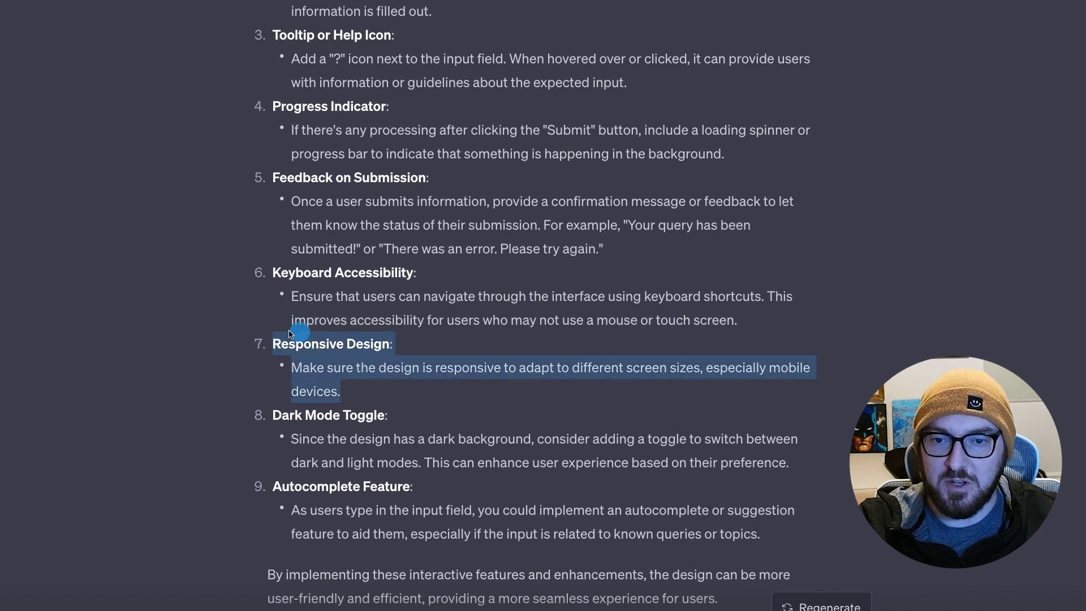
scroll(295, 339, "down", 1)
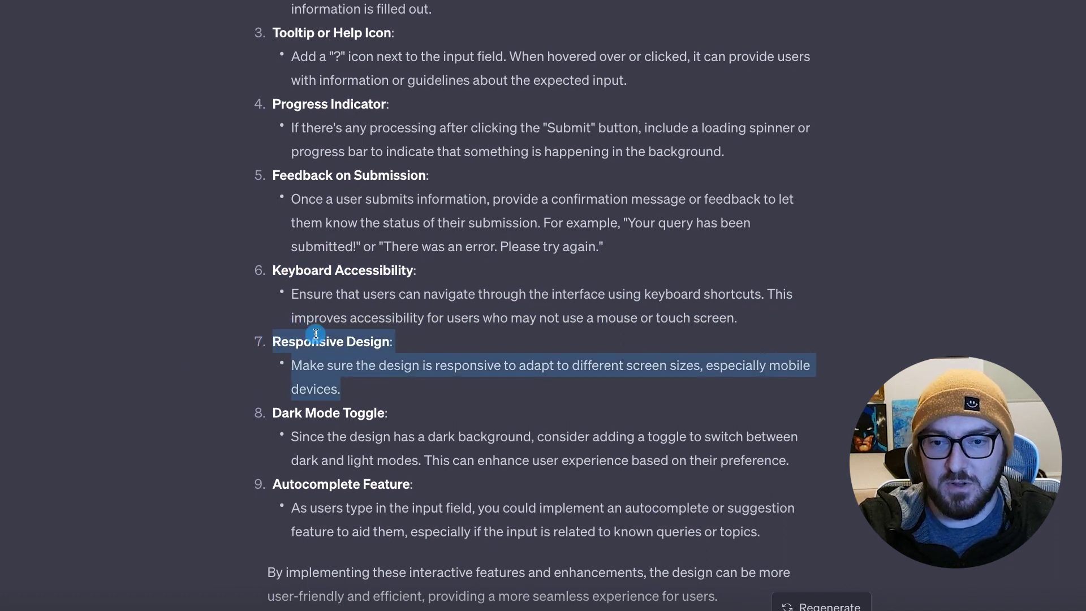
left_click_drag(283, 409, 788, 458)
left_click(357, 414)
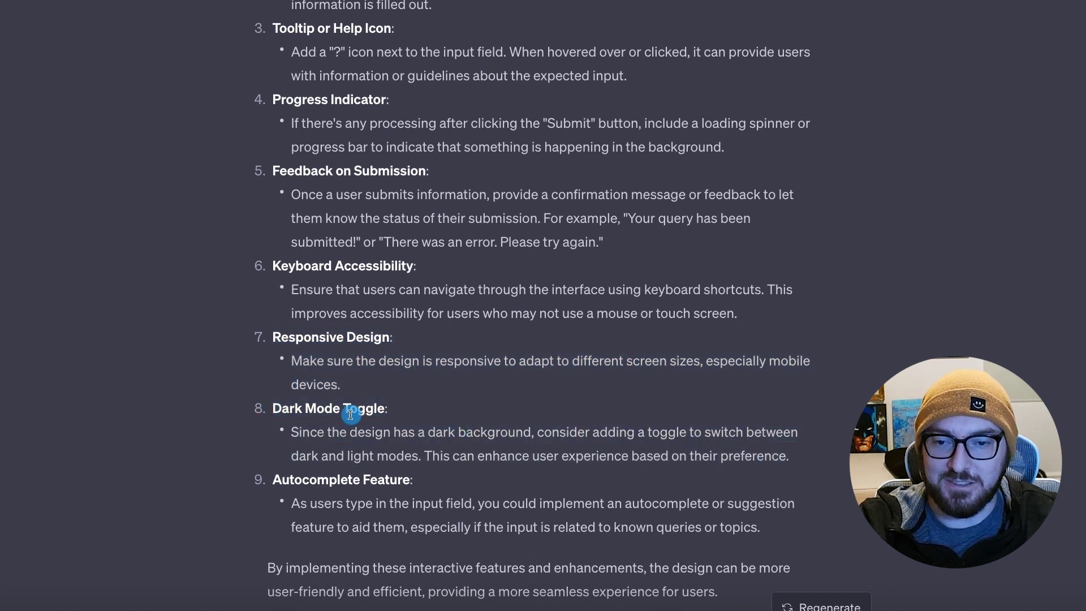
scroll(350, 414, "down", 1)
scroll(346, 414, "down", 1)
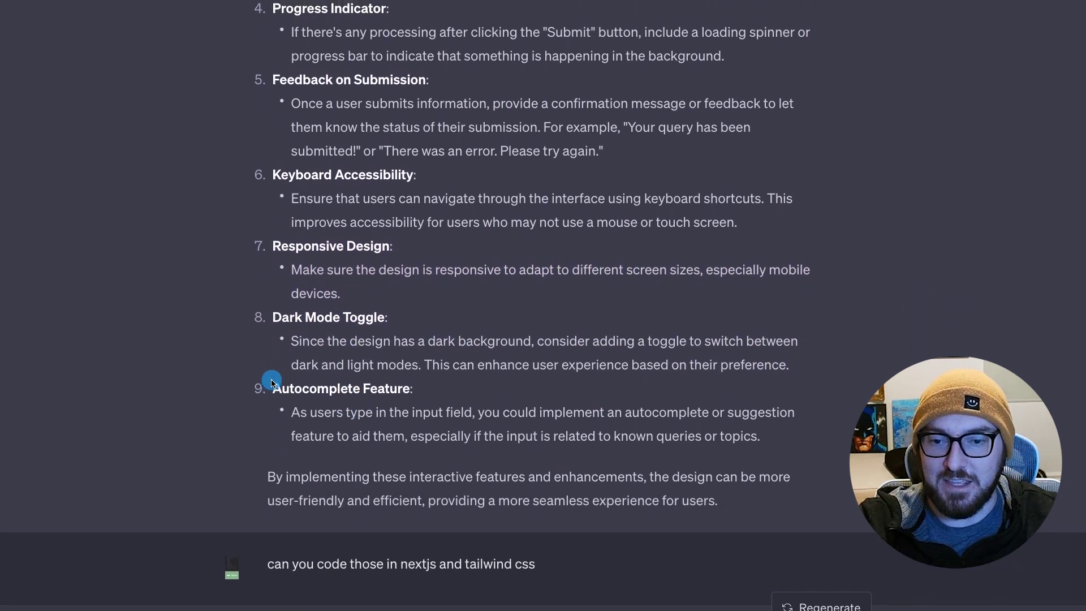
scroll(272, 385, "up", 1)
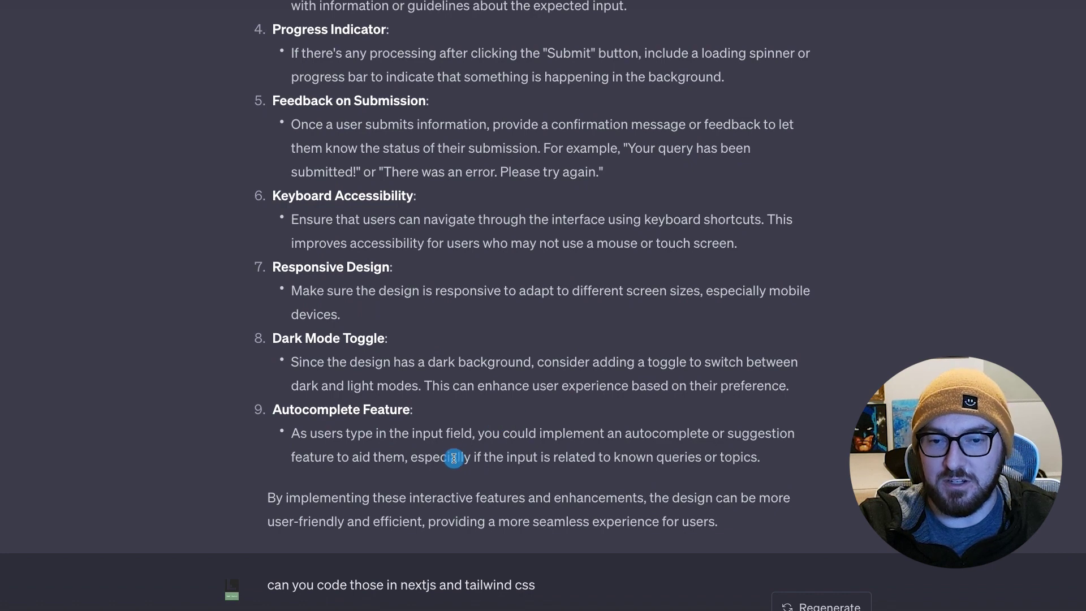
scroll(322, 359, "down", 2)
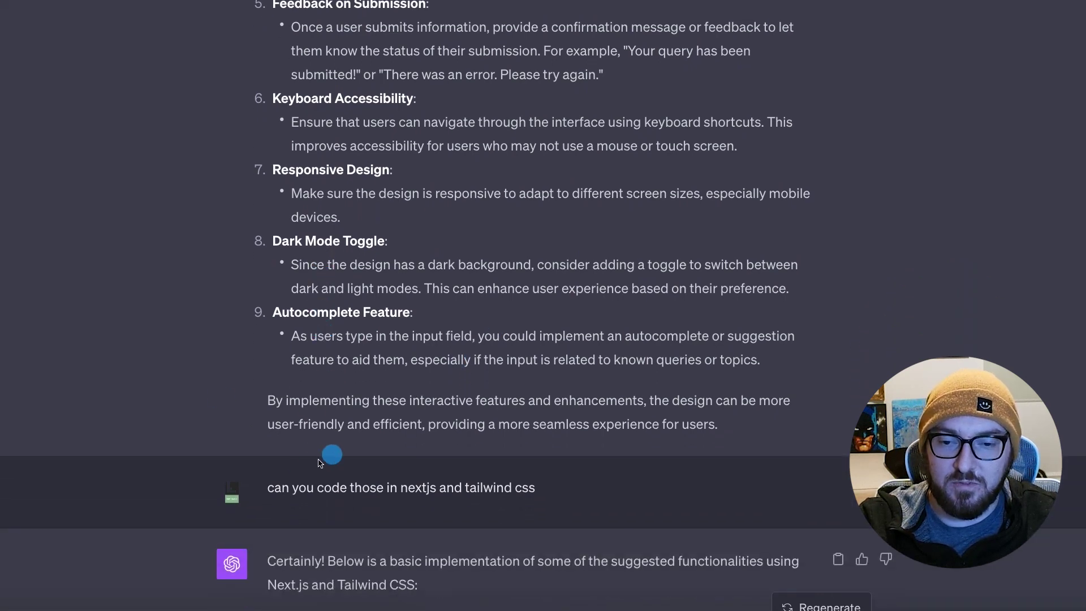
scroll(348, 421, "down", 6)
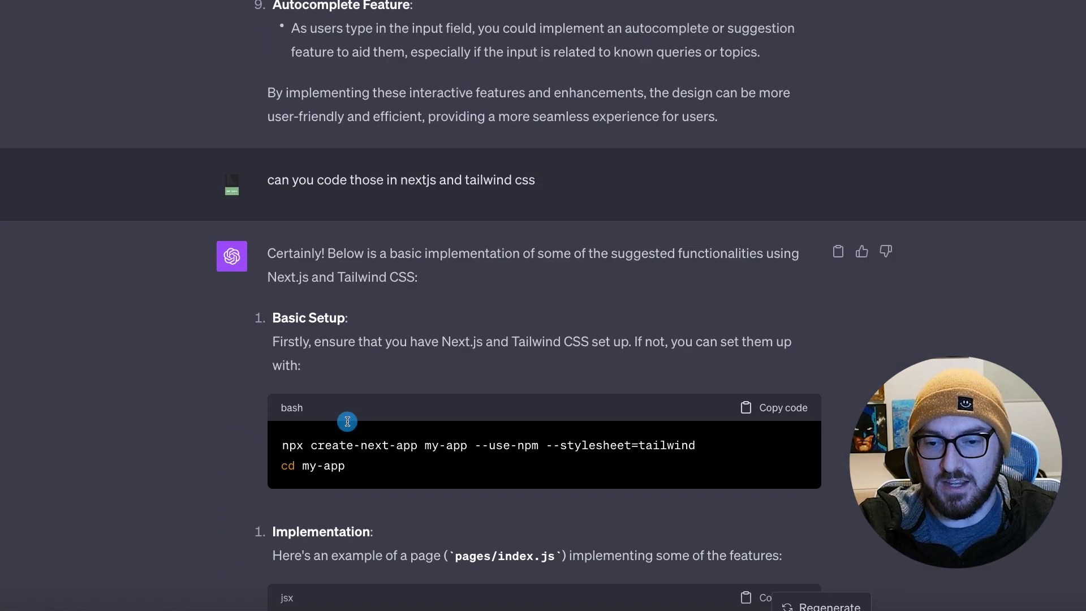
scroll(347, 422, "down", 2)
left_click_drag(365, 396, 292, 371)
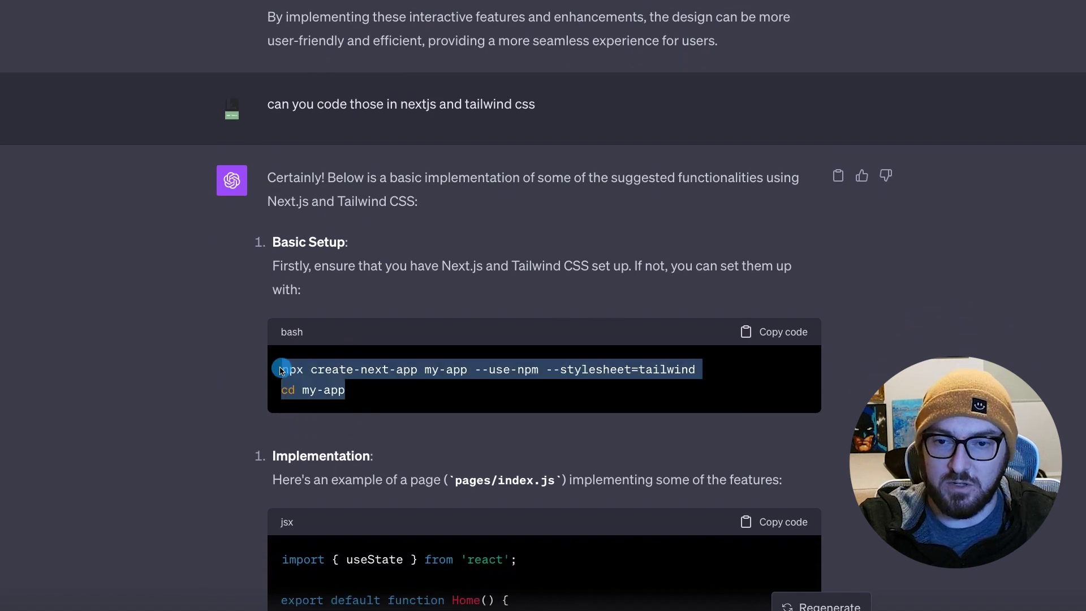
scroll(260, 413, "down", 3)
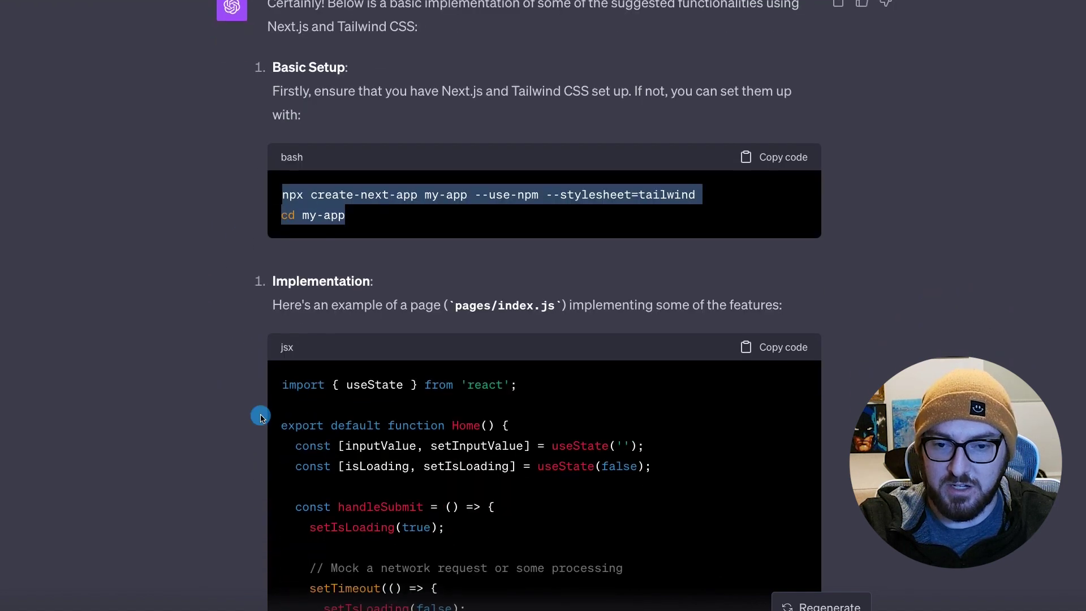
scroll(261, 416, "down", 3)
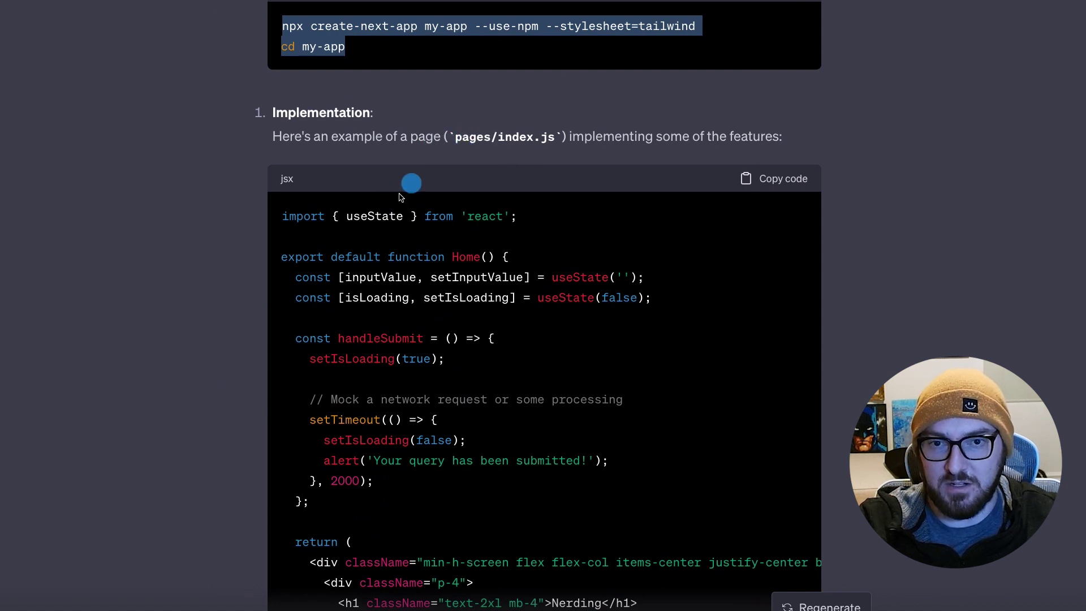
scroll(401, 197, "down", 2)
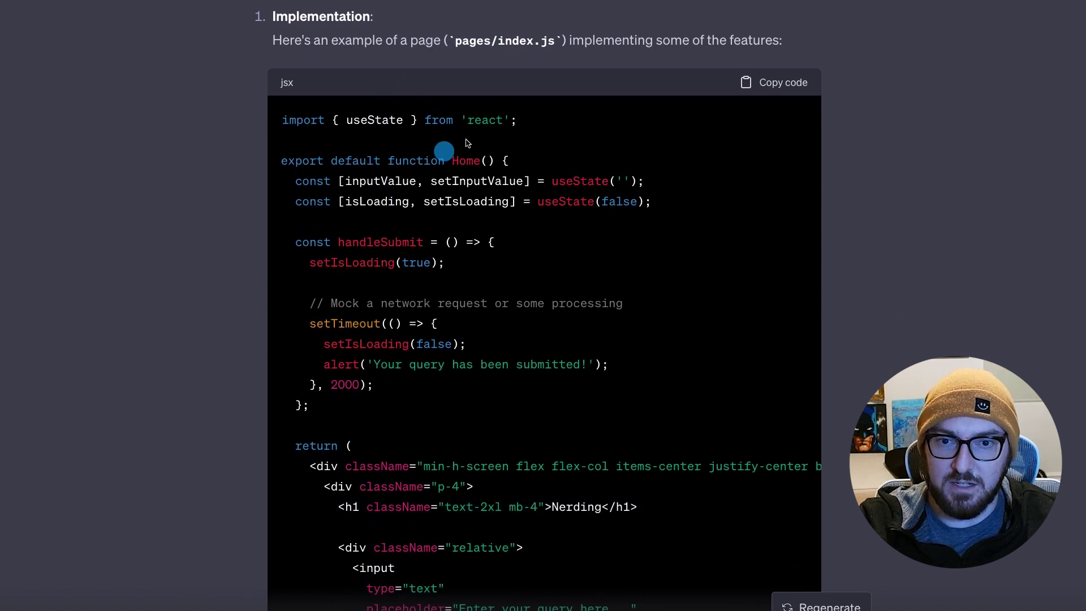
scroll(310, 286, "down", 1)
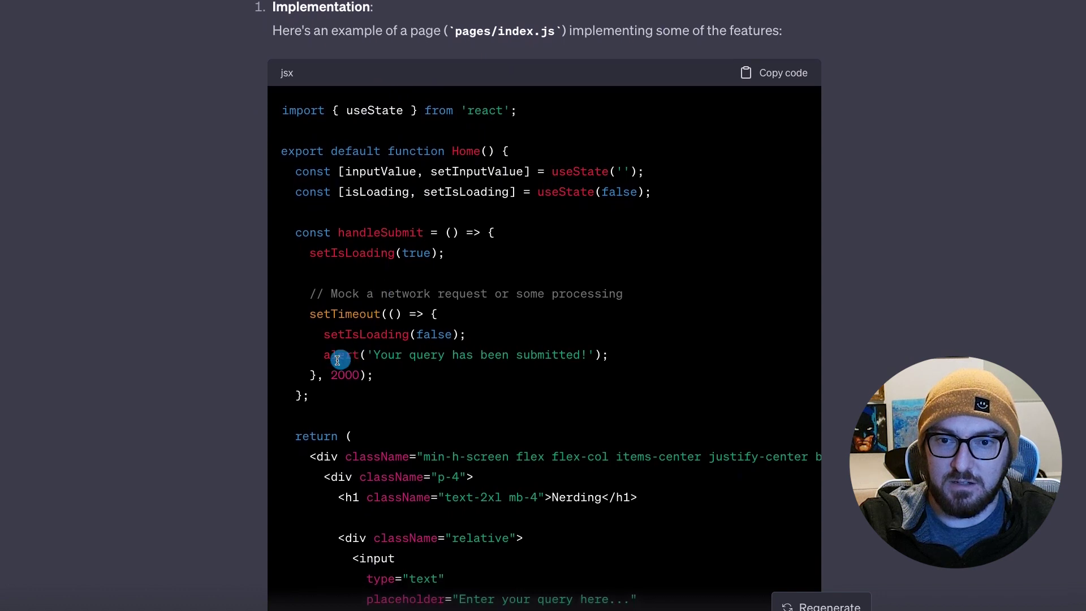
left_click_drag(311, 394, 288, 315)
scroll(339, 390, "down", 2)
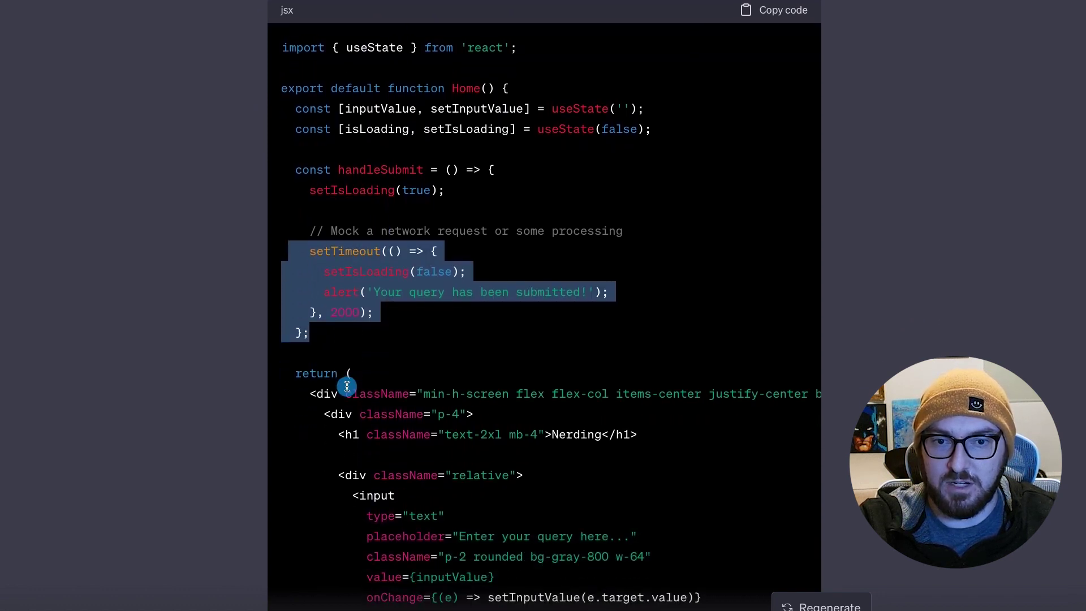
scroll(347, 386, "down", 4)
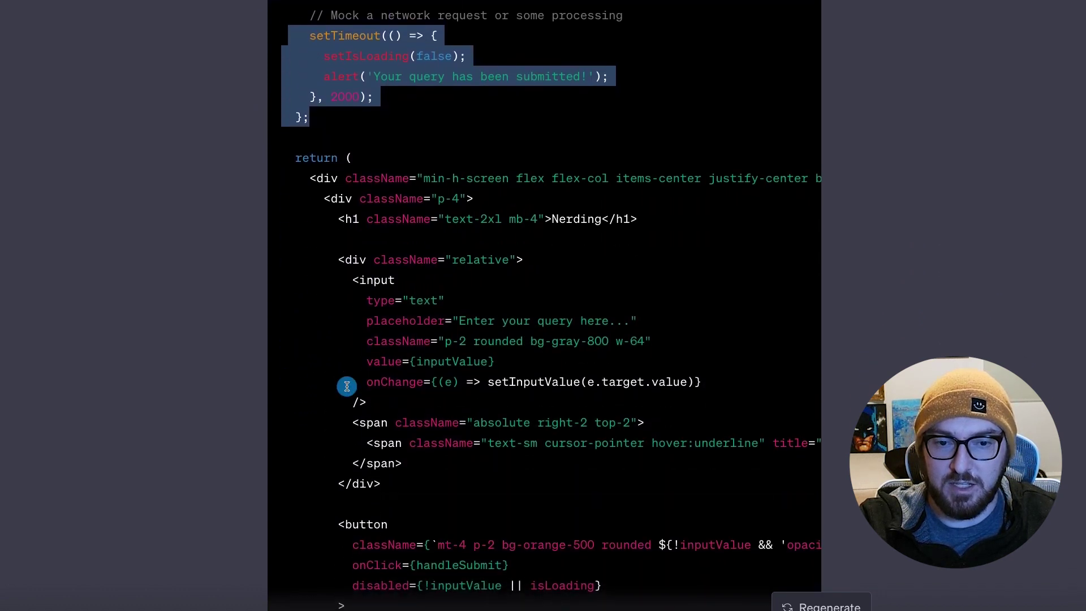
left_click_drag(358, 321, 650, 317)
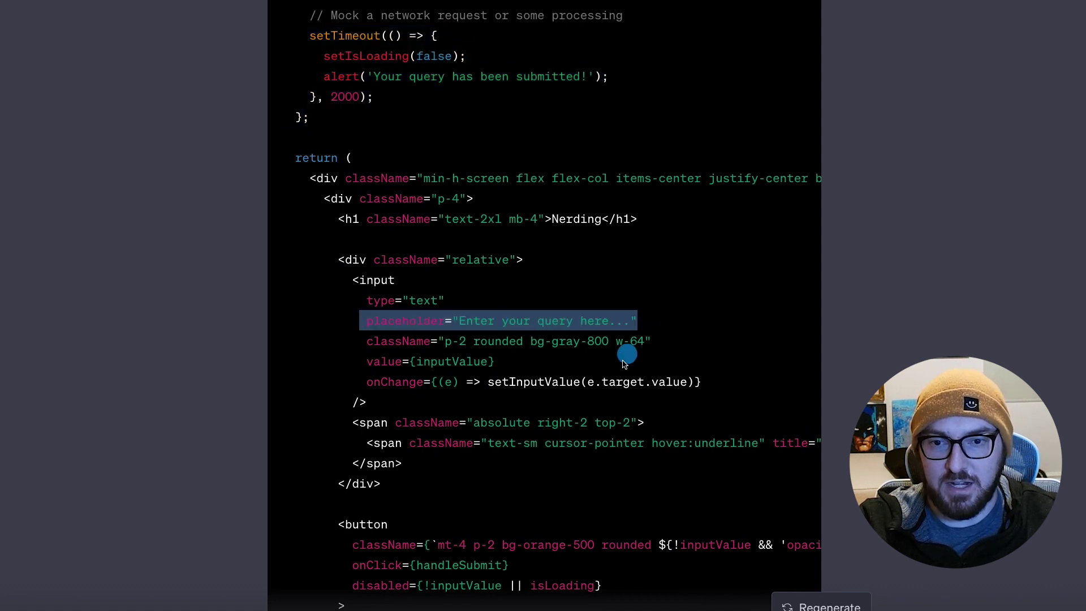
scroll(587, 399, "down", 2)
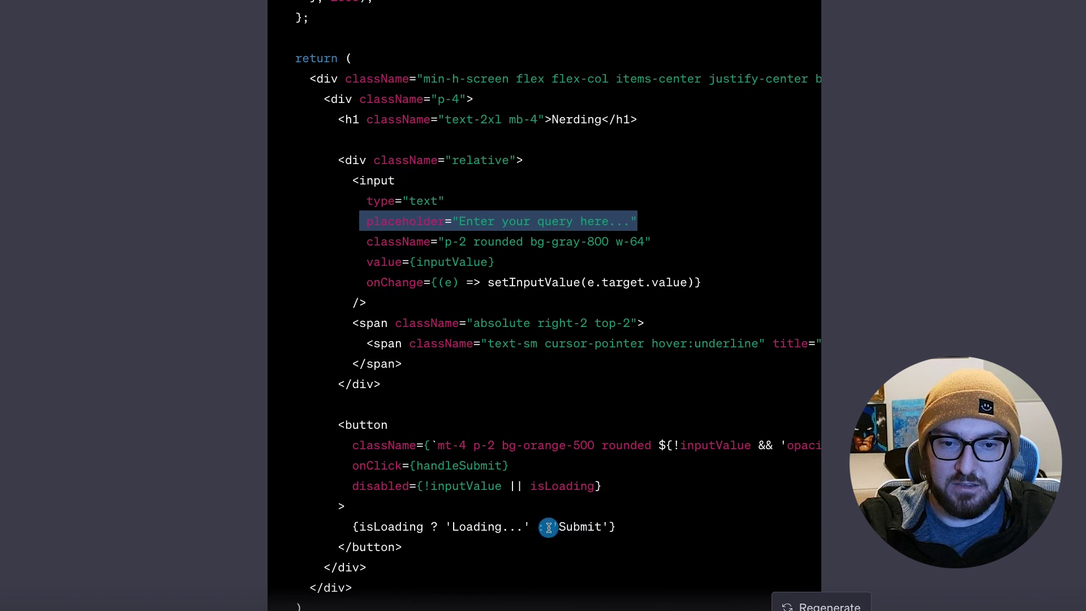
scroll(548, 528, "up", 1)
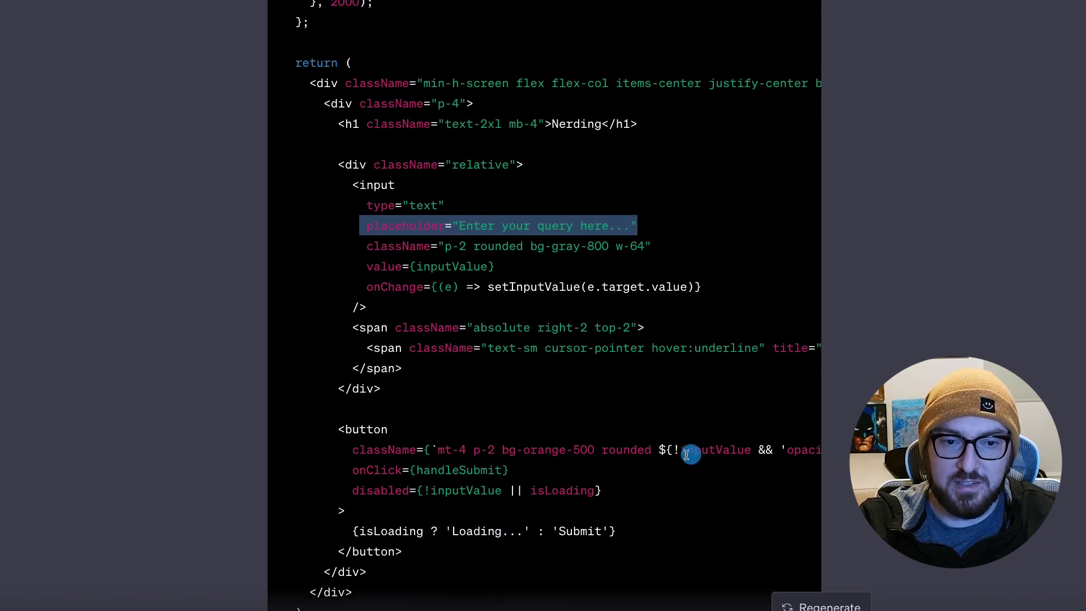
scroll(639, 456, "down", 3)
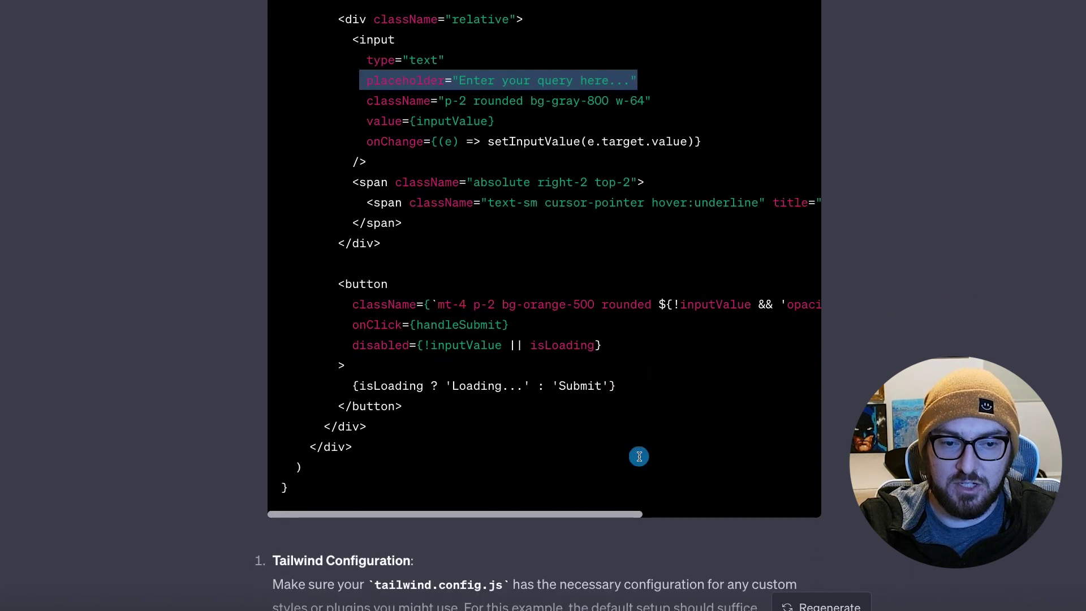
scroll(639, 456, "down", 3)
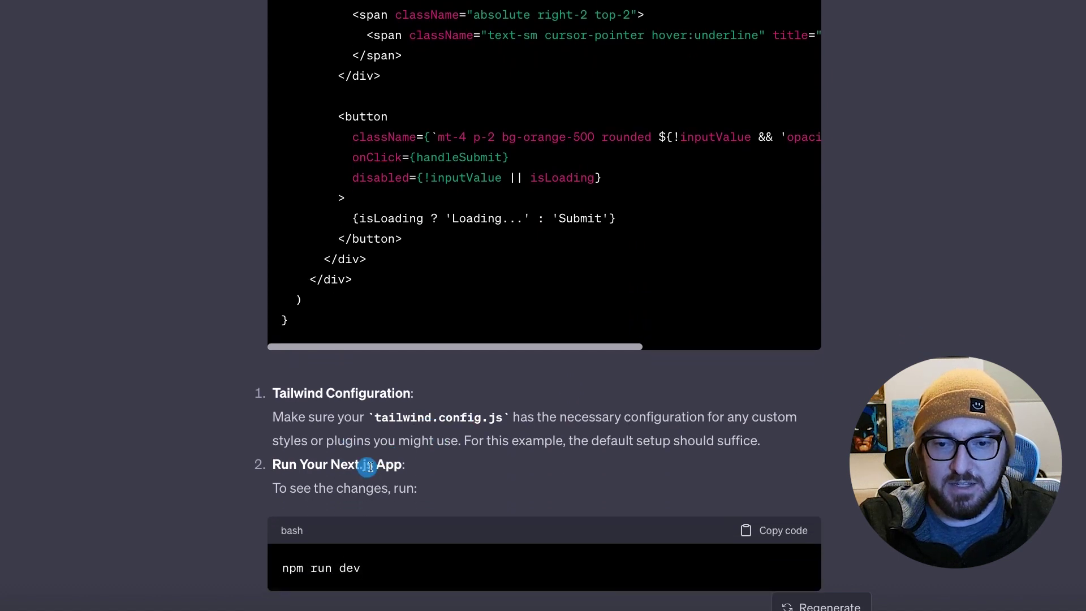
scroll(451, 418, "down", 1)
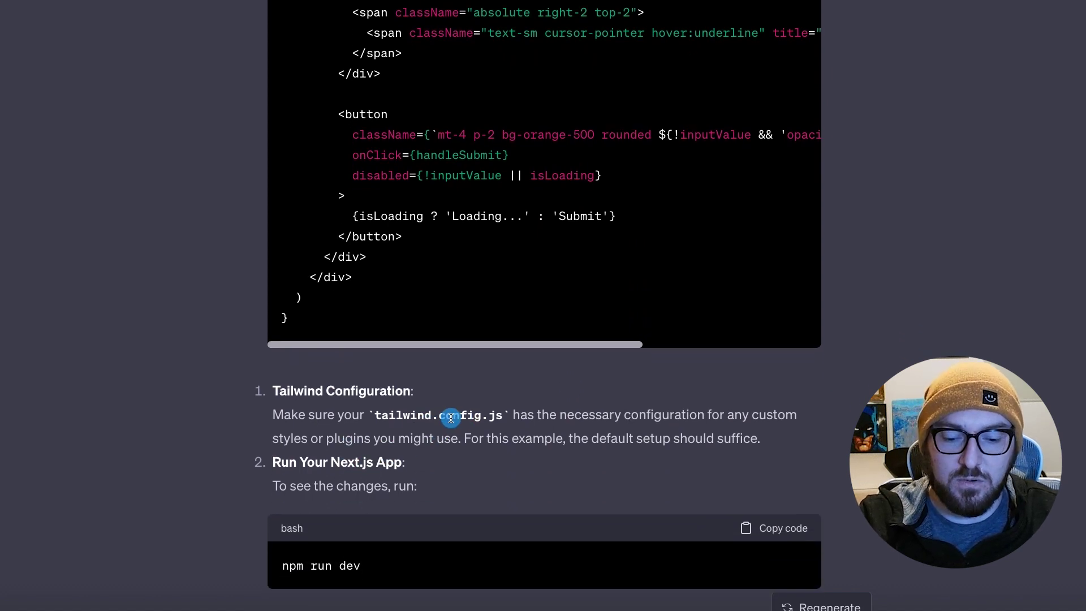
scroll(478, 403, "down", 1)
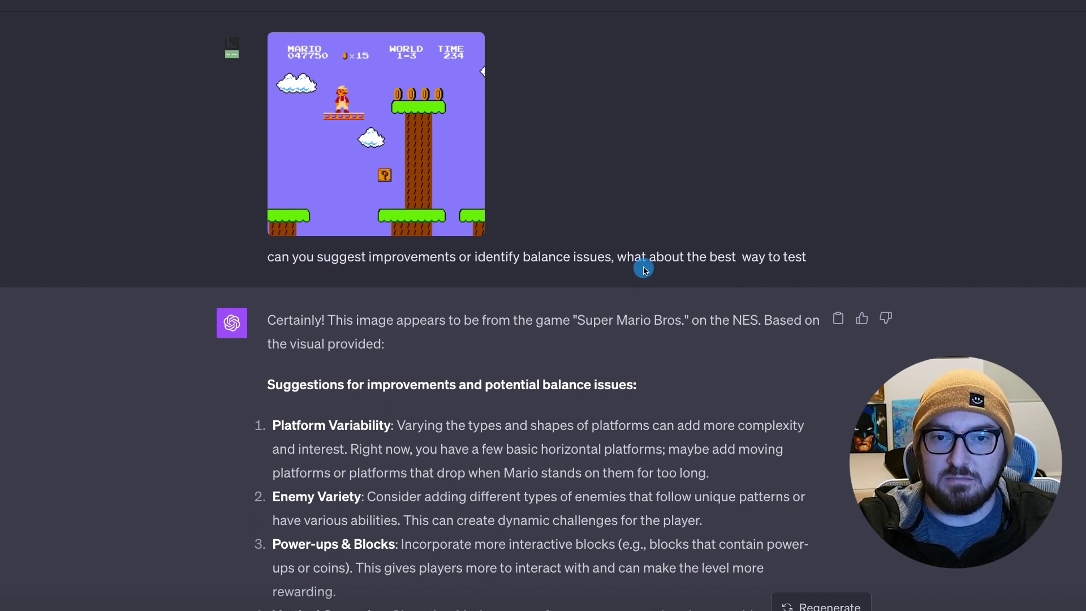
Step: Highlight the prompt's testing request, the word 'improvements' and 'identify balance issues'
left_click_drag(699, 255, 844, 259)
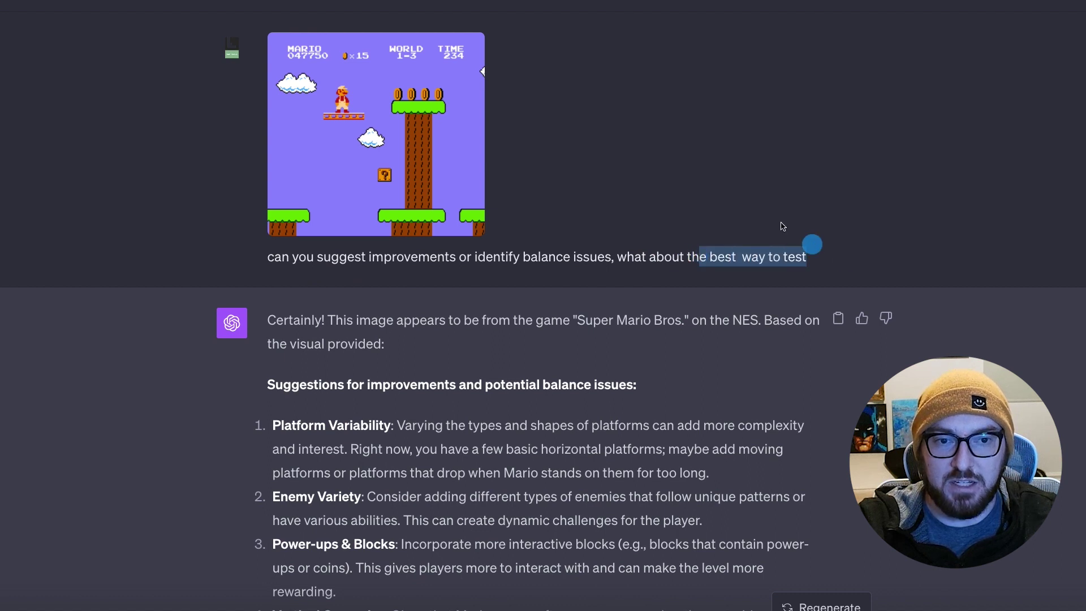
left_click(708, 169)
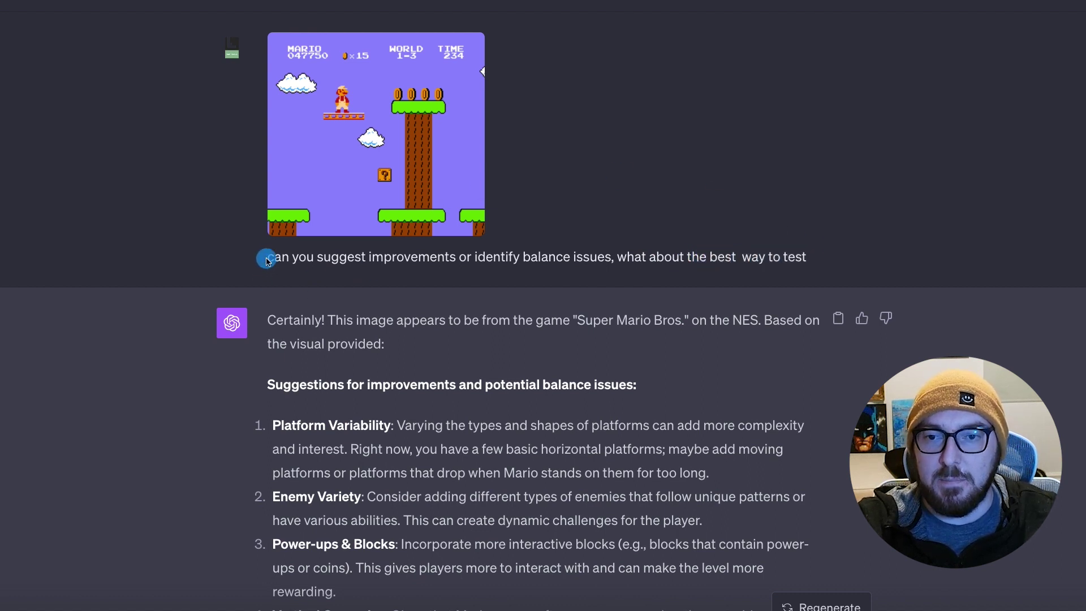
left_click_drag(266, 260, 613, 257)
left_click(395, 255)
double_click(390, 260)
left_click(515, 258)
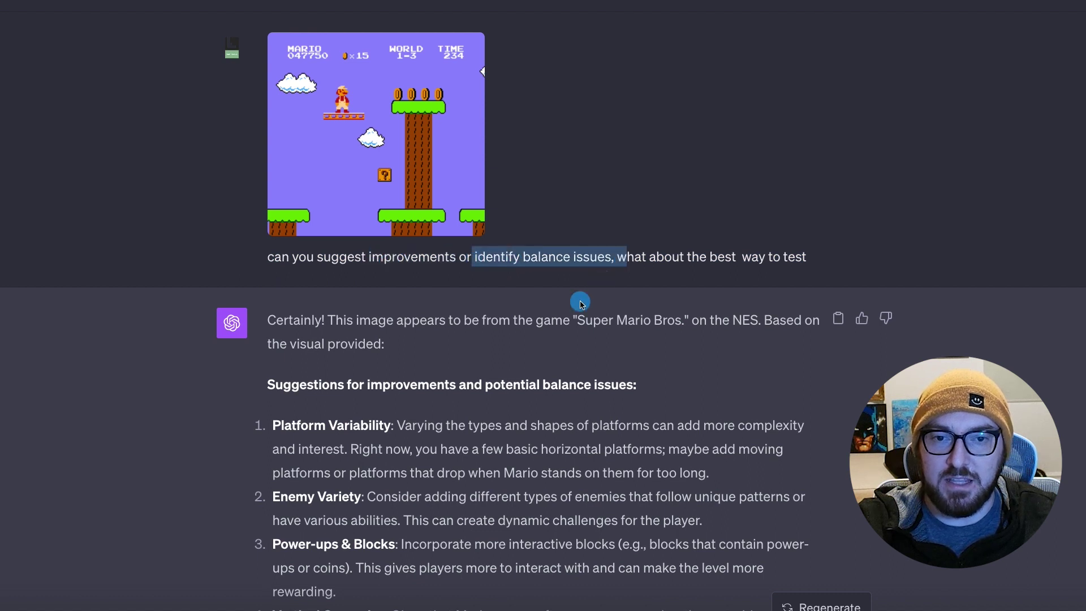
left_click(582, 305)
Step: Highlight the Platform Variability, Mario-standing-too-long and Vertical Gameplay passages
scroll(501, 280, "down", 1)
scroll(505, 275, "down", 1)
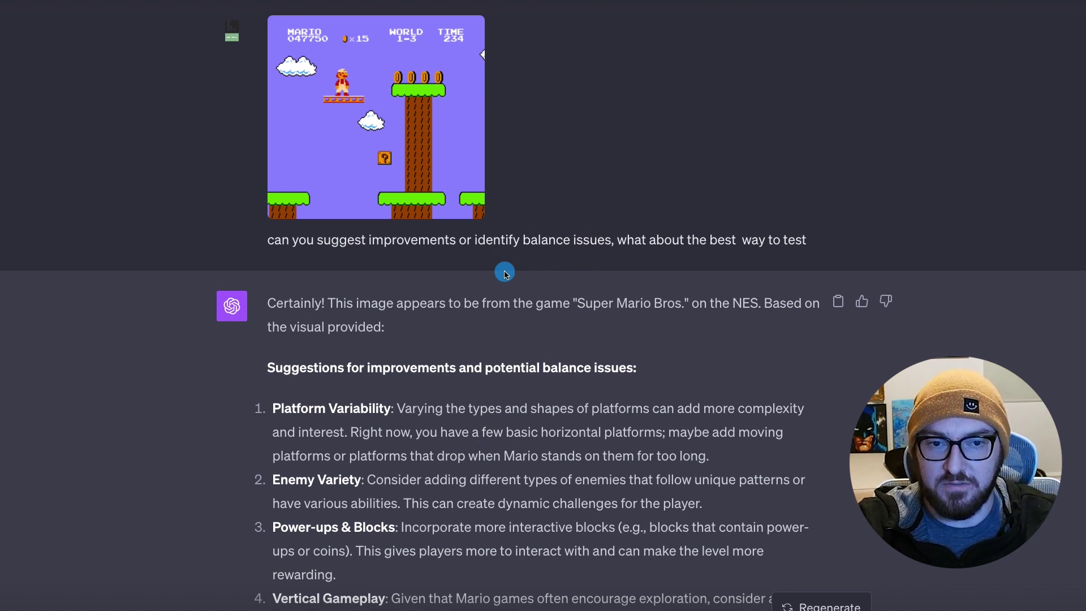
scroll(504, 274, "down", 3)
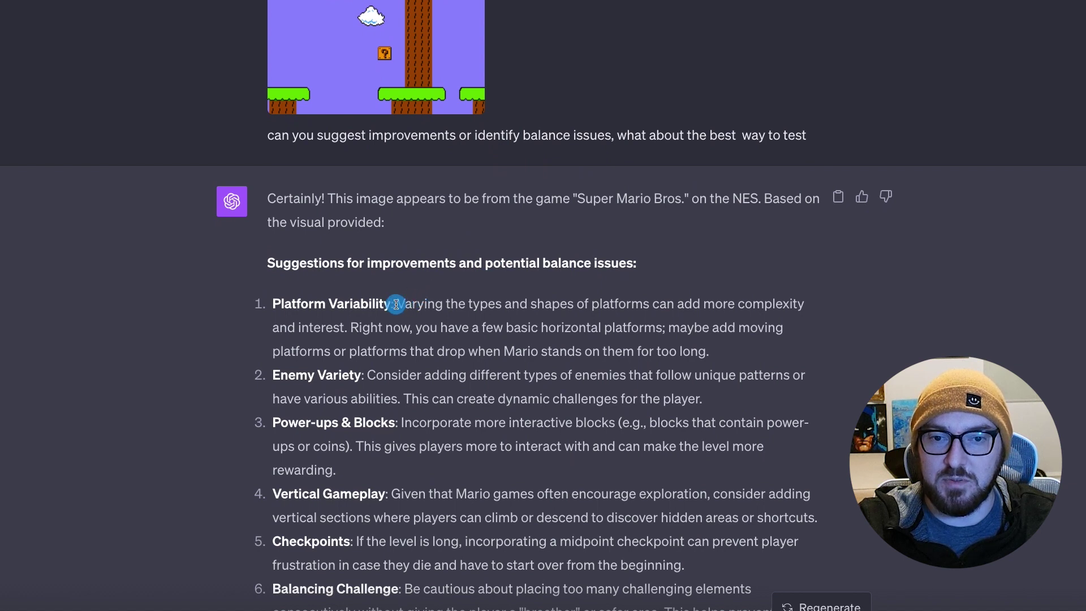
left_click_drag(396, 305, 740, 329)
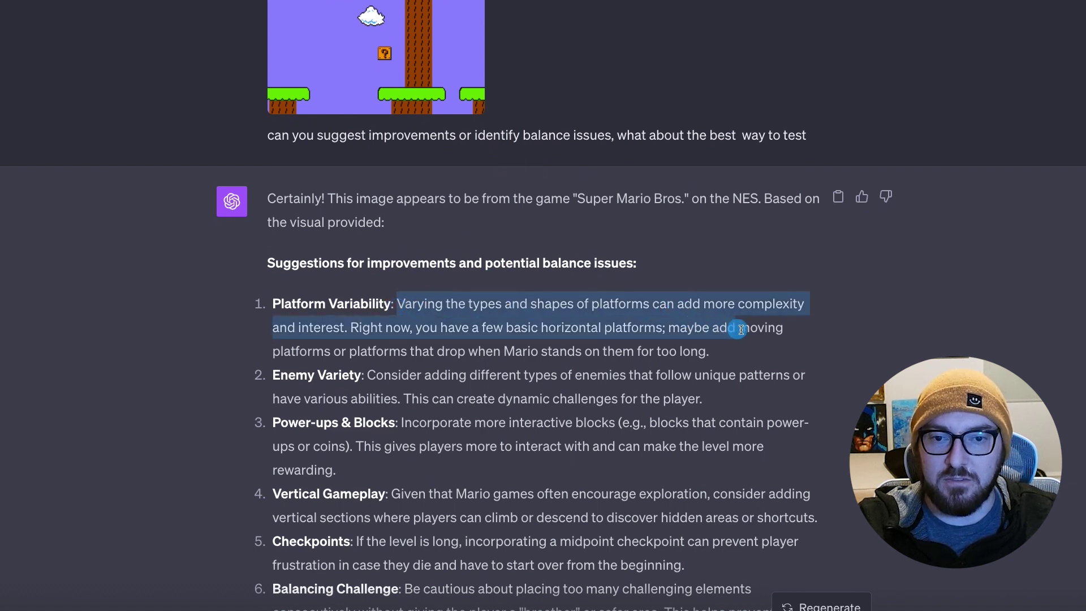
left_click(675, 334)
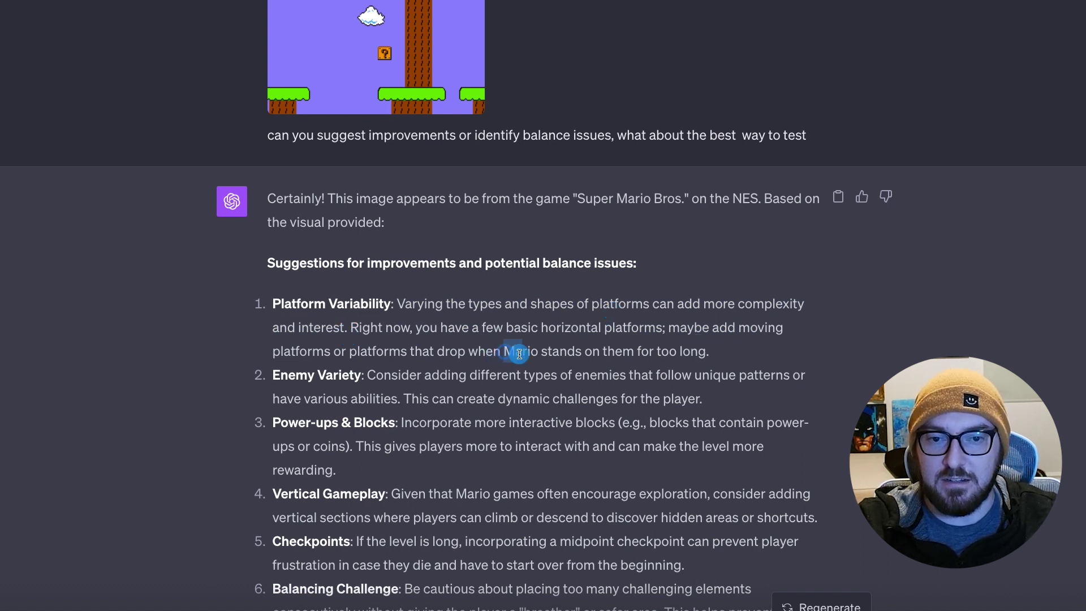
left_click_drag(500, 354, 690, 351)
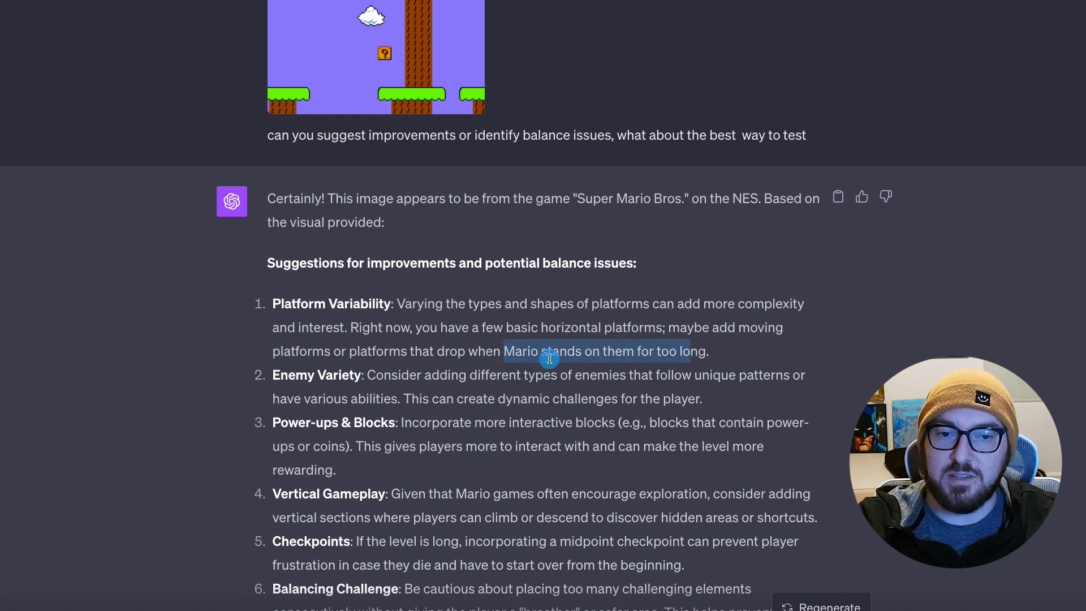
scroll(549, 359, "down", 1)
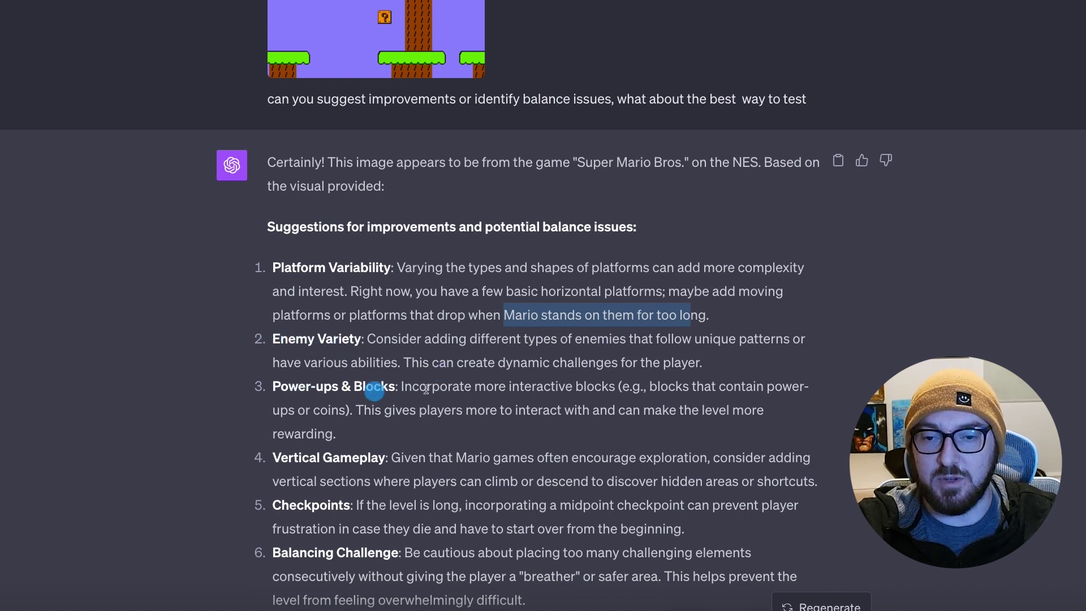
scroll(433, 416, "down", 1)
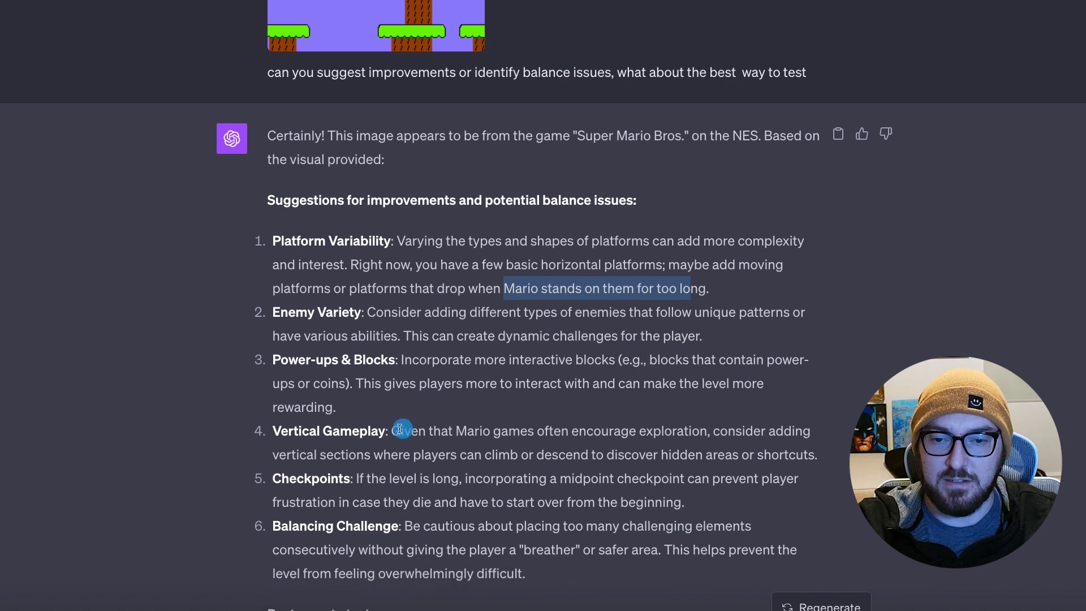
left_click_drag(387, 429, 819, 458)
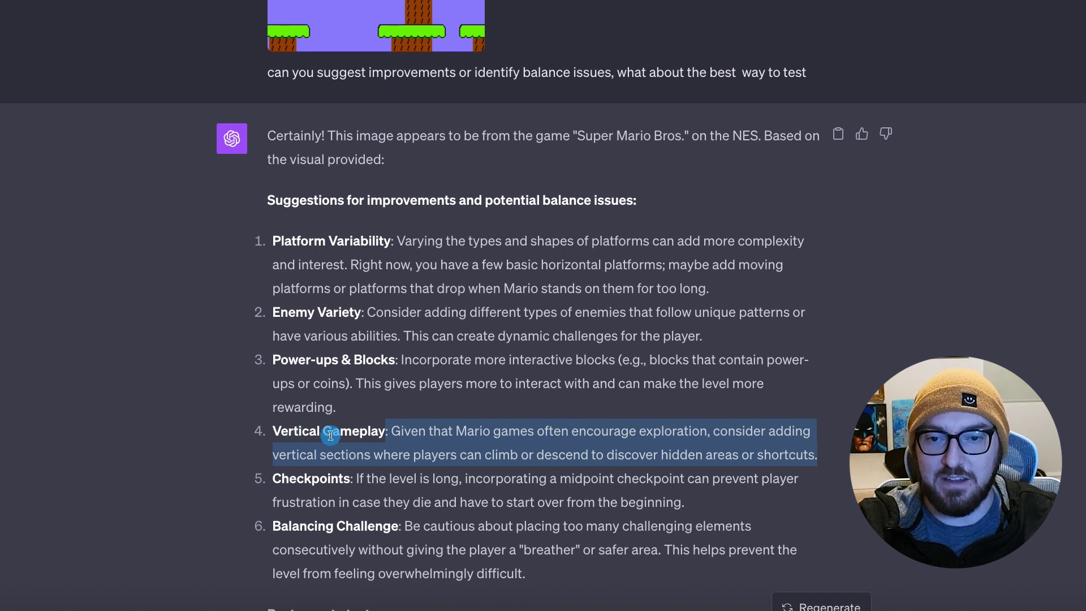
Step: Highlight the Checkpoints and Balancing Challenge items and the word 'breather'
scroll(330, 439, "down", 1)
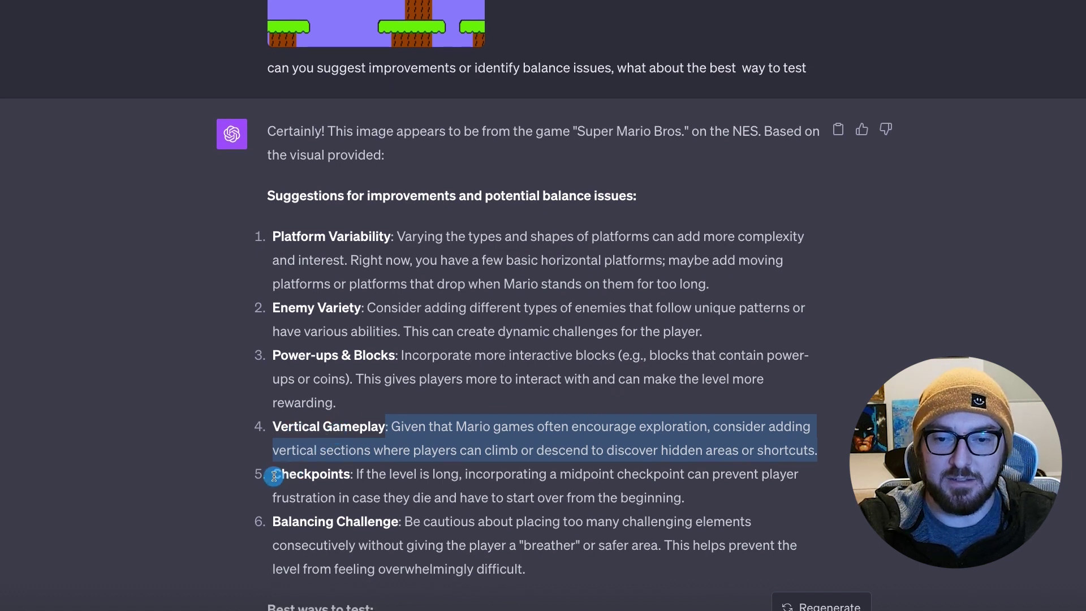
left_click(274, 477)
left_click_drag(276, 477, 512, 571)
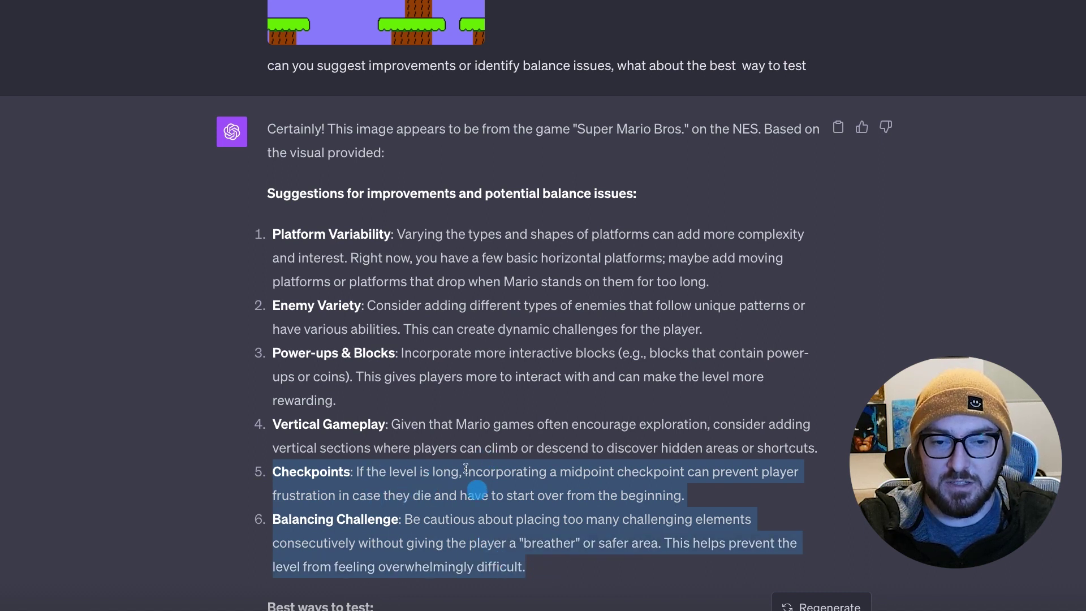
left_click(398, 486)
left_click_drag(355, 473, 797, 479)
left_click(629, 500)
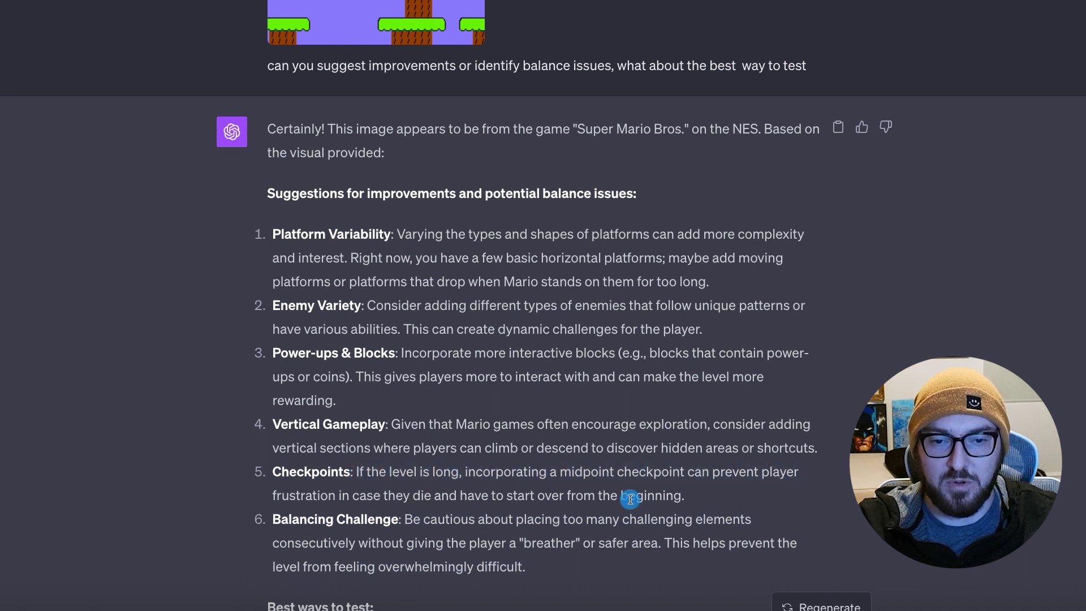
left_click_drag(684, 497, 270, 503)
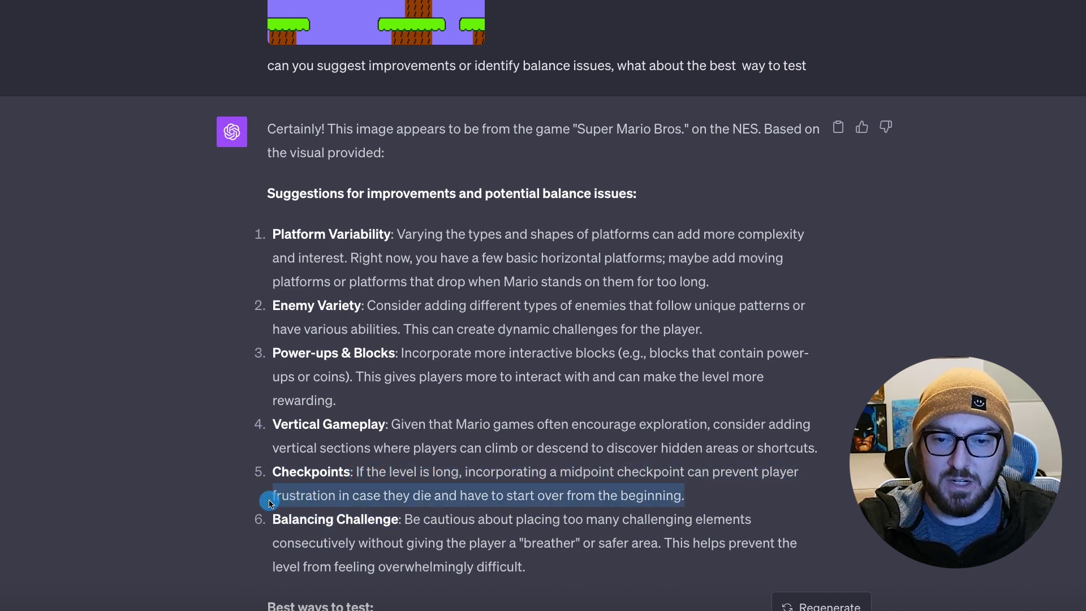
scroll(377, 509, "down", 1)
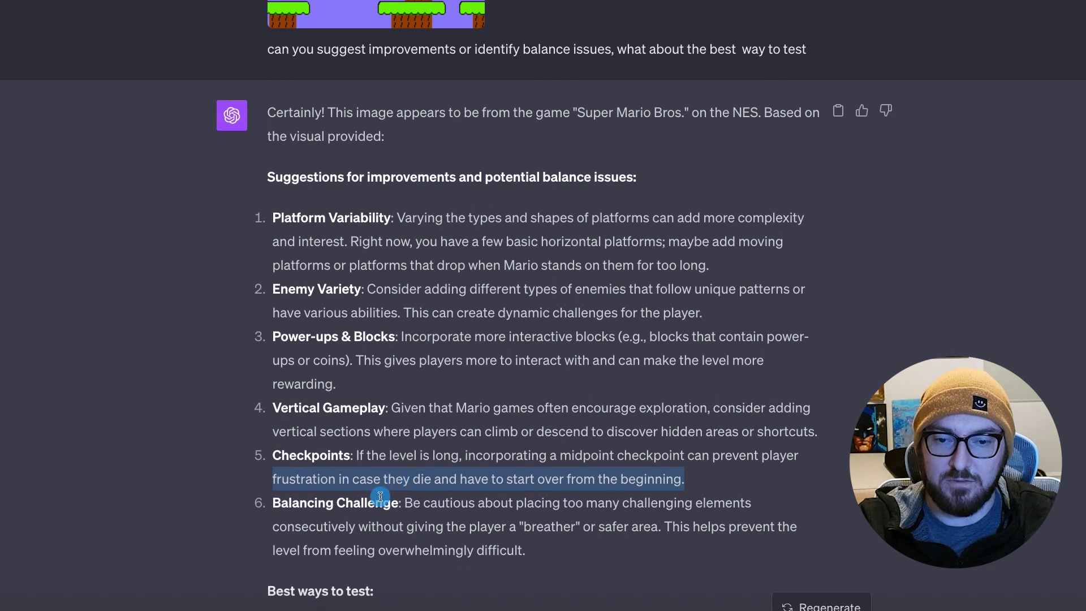
double_click(552, 526)
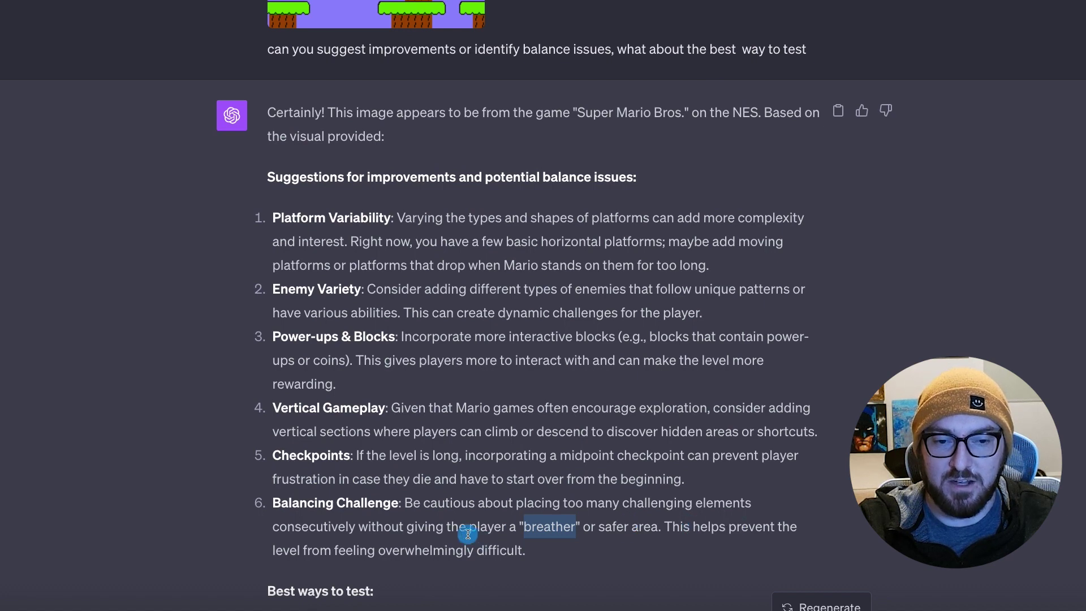
Step: Scroll down through the reply to the Best ways to test section
scroll(468, 534, "down", 1)
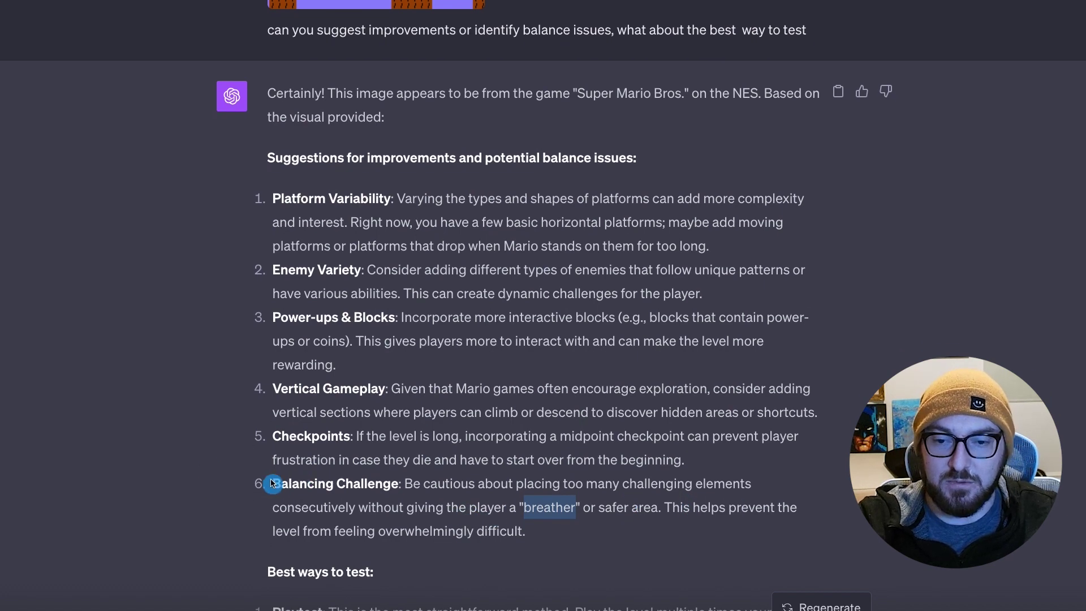
scroll(351, 407, "up", 3)
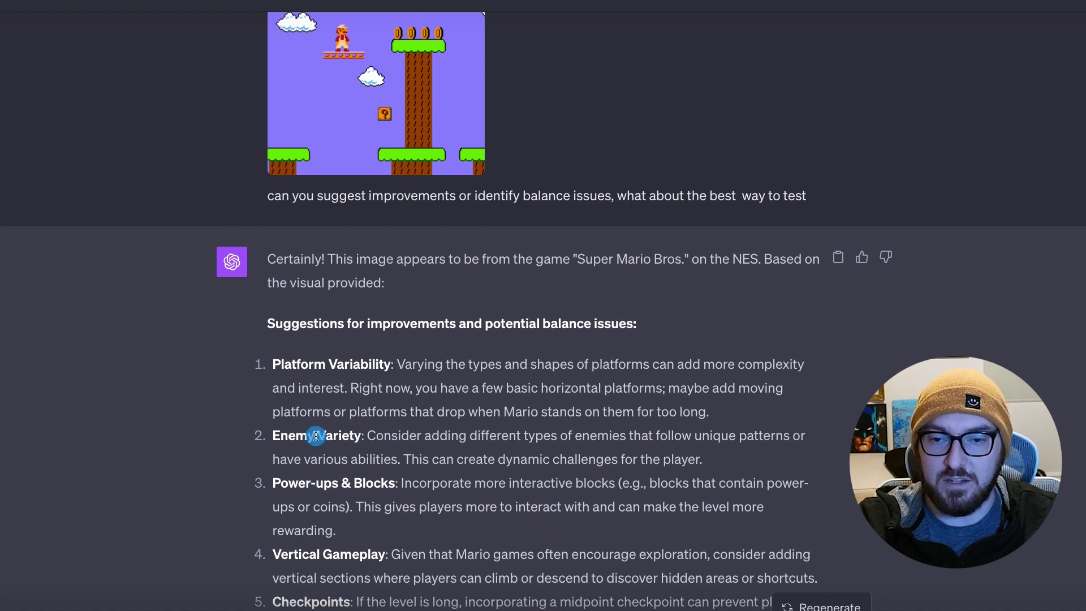
scroll(315, 436, "down", 3)
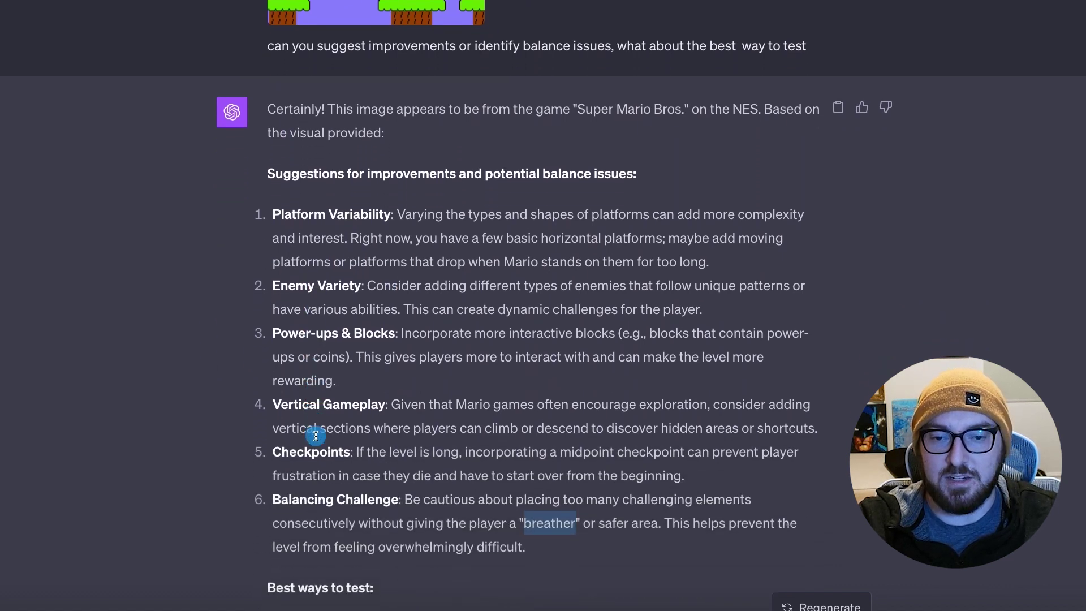
scroll(331, 356, "down", 3)
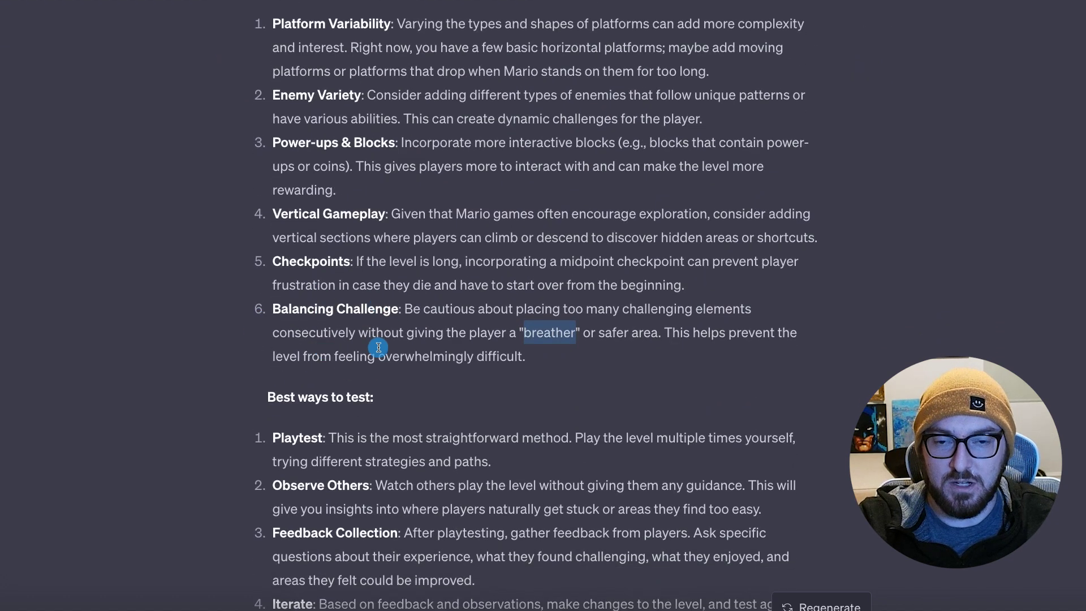
scroll(377, 346, "down", 2)
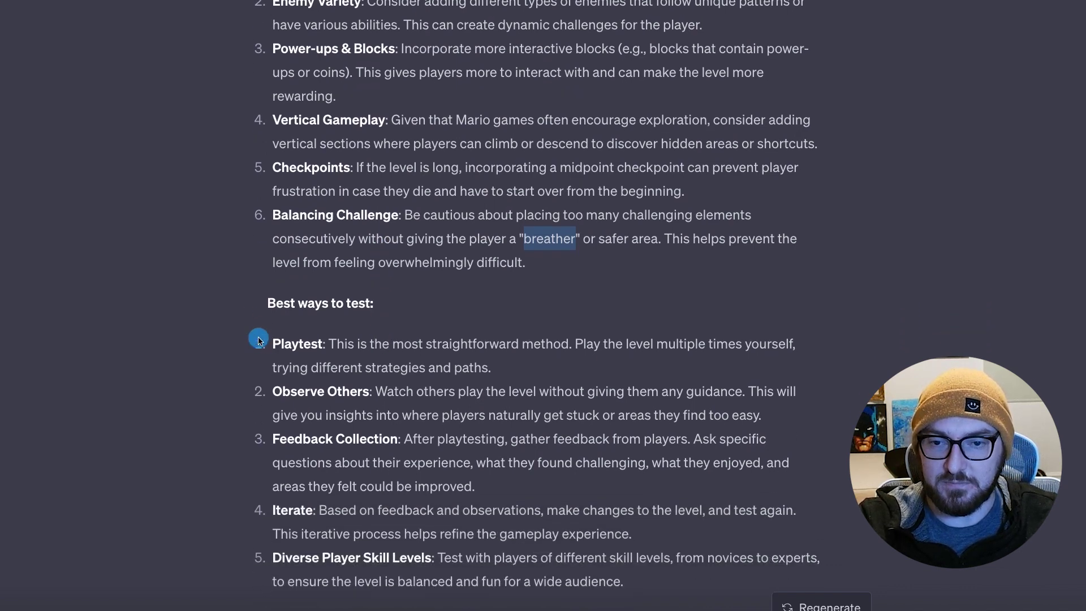
Step: Deselect 'breather' and scroll back up to the top of the Mario level reply
scroll(259, 341, "down", 1)
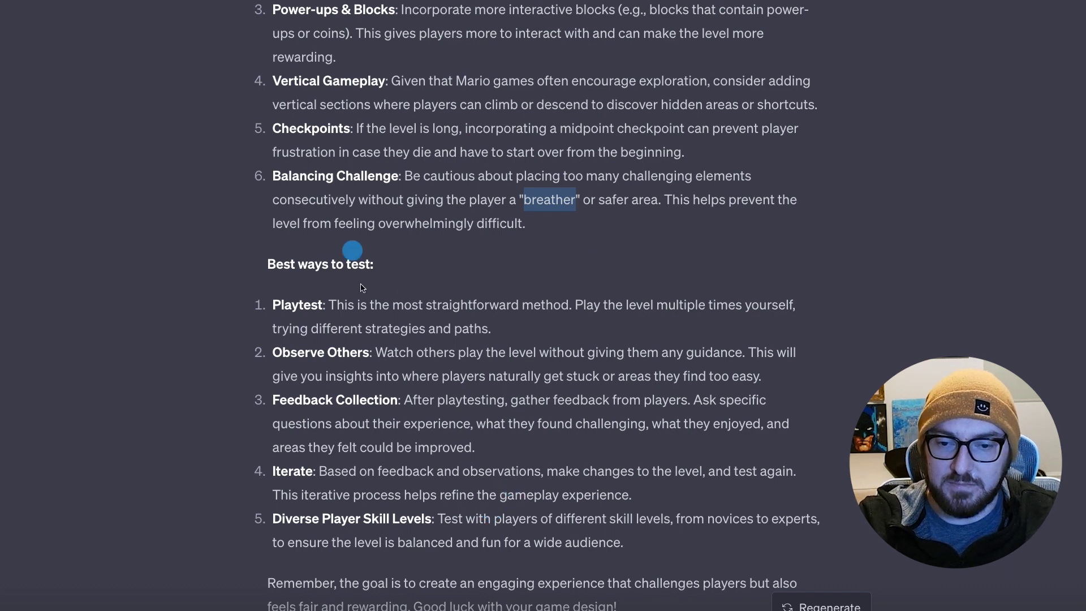
left_click(442, 239)
scroll(440, 249, "up", 4)
scroll(440, 252, "up", 5)
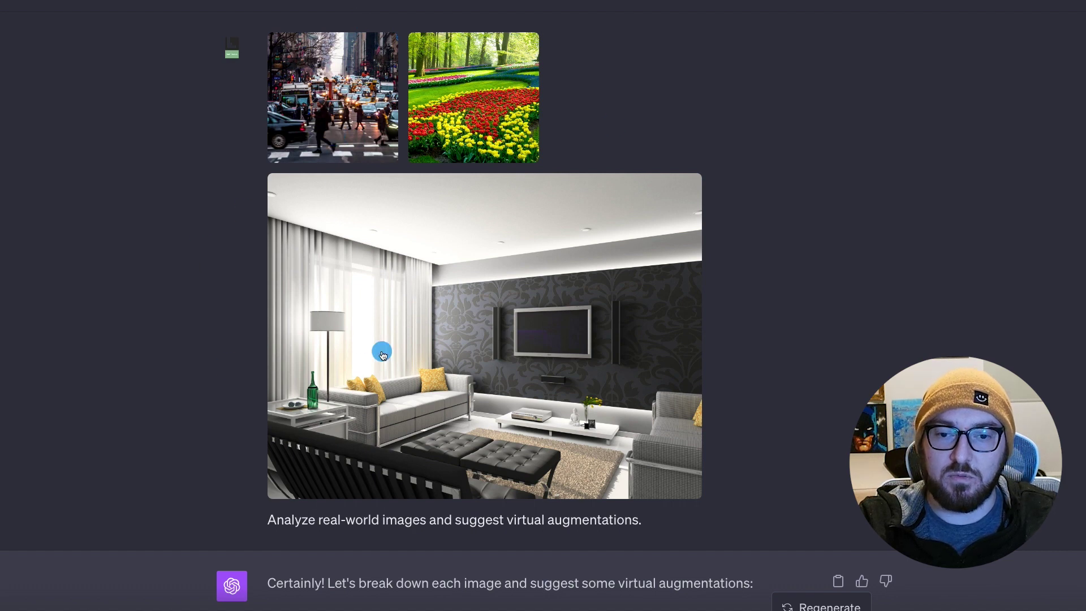
Step: Highlight the prompt asking to analyze the three real-world images
left_click_drag(267, 519, 683, 513)
left_click(686, 526)
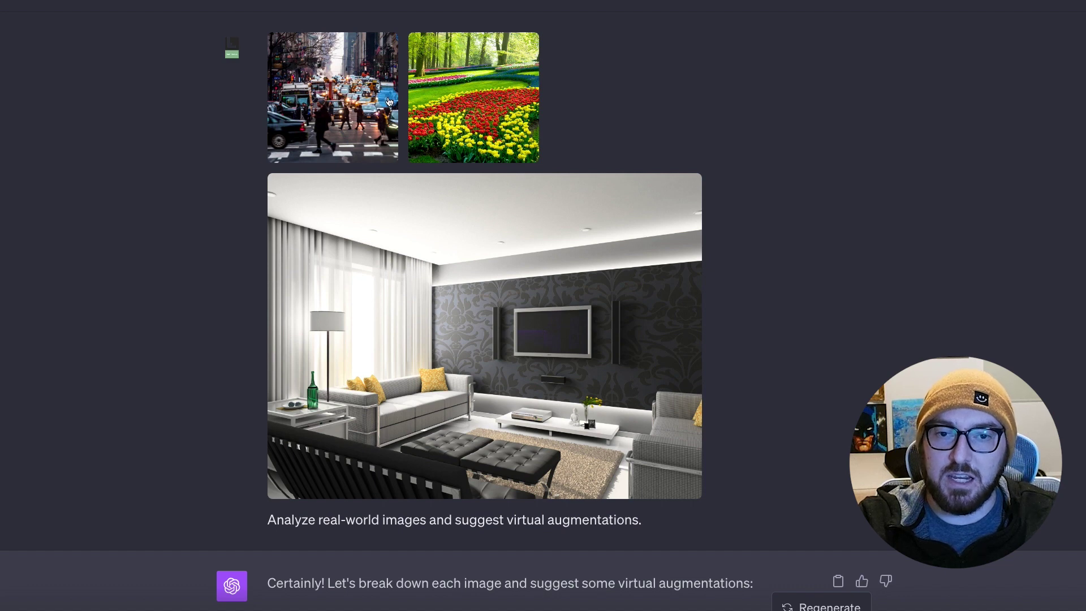
left_click(421, 191)
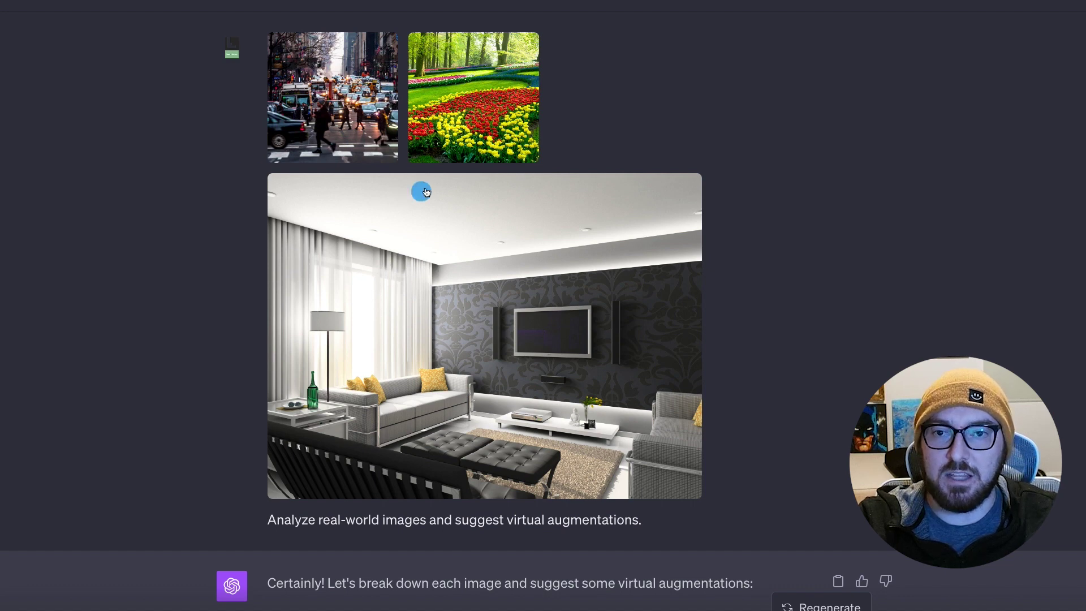
left_click(424, 143)
left_click(426, 165)
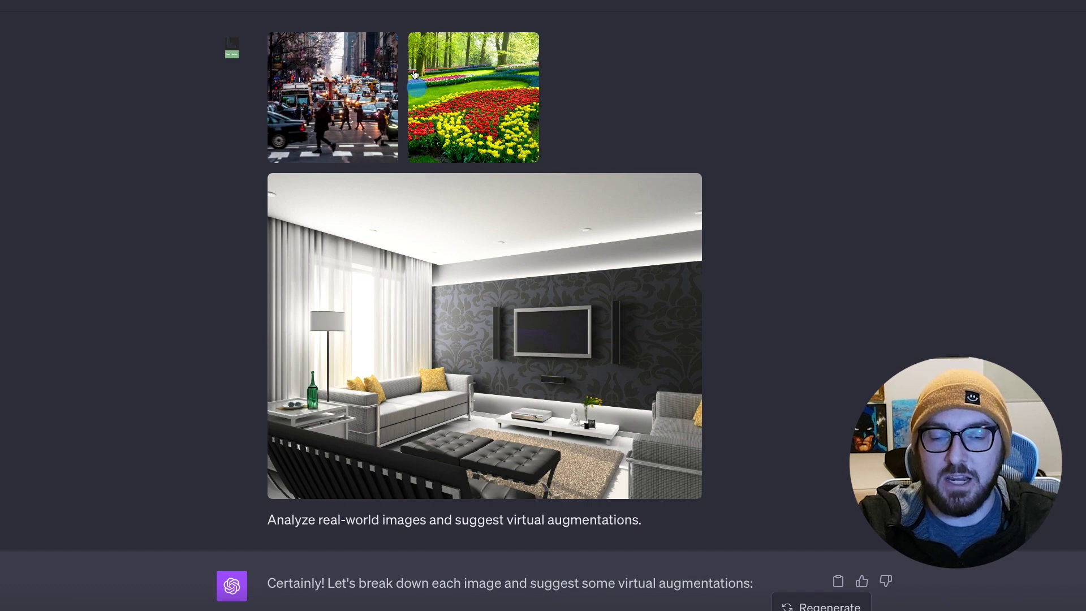
left_click(378, 245)
Step: Click around the city street, tulip garden and living-room photos as the reply begins
scroll(396, 226, "down", 1)
left_click(399, 221)
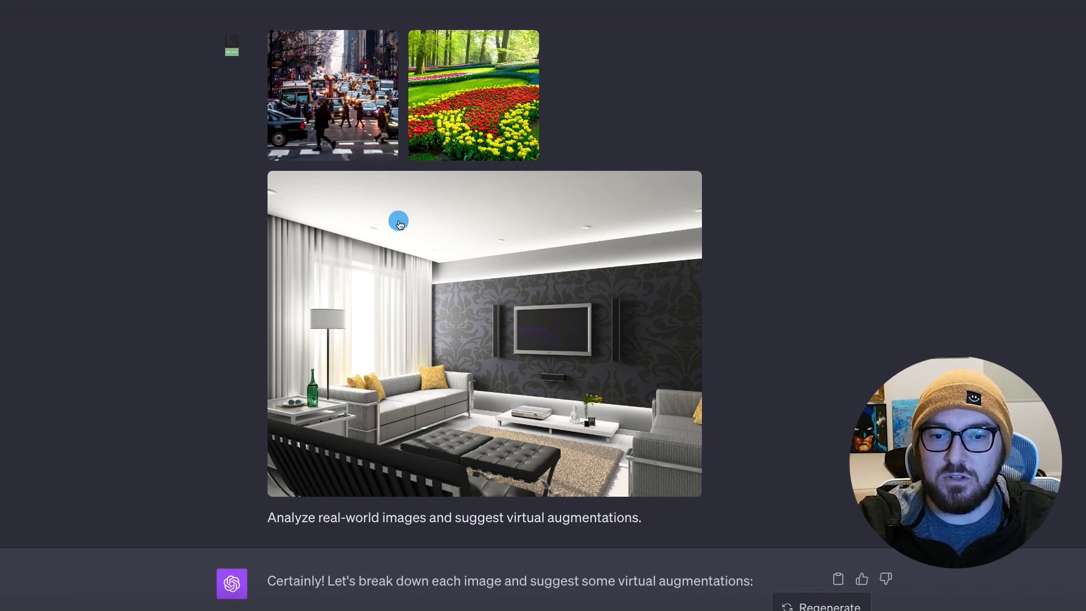
left_click(390, 168)
left_click(423, 153)
left_click(419, 121)
left_click(386, 94)
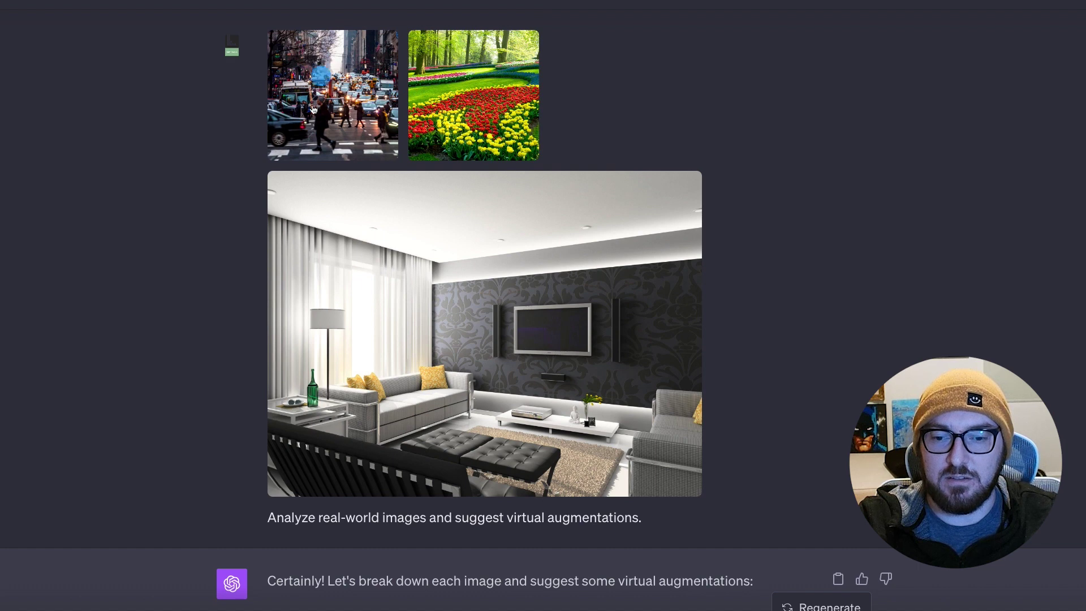
left_click(366, 177)
scroll(373, 170, "down", 1)
left_click(398, 118)
left_click(479, 93)
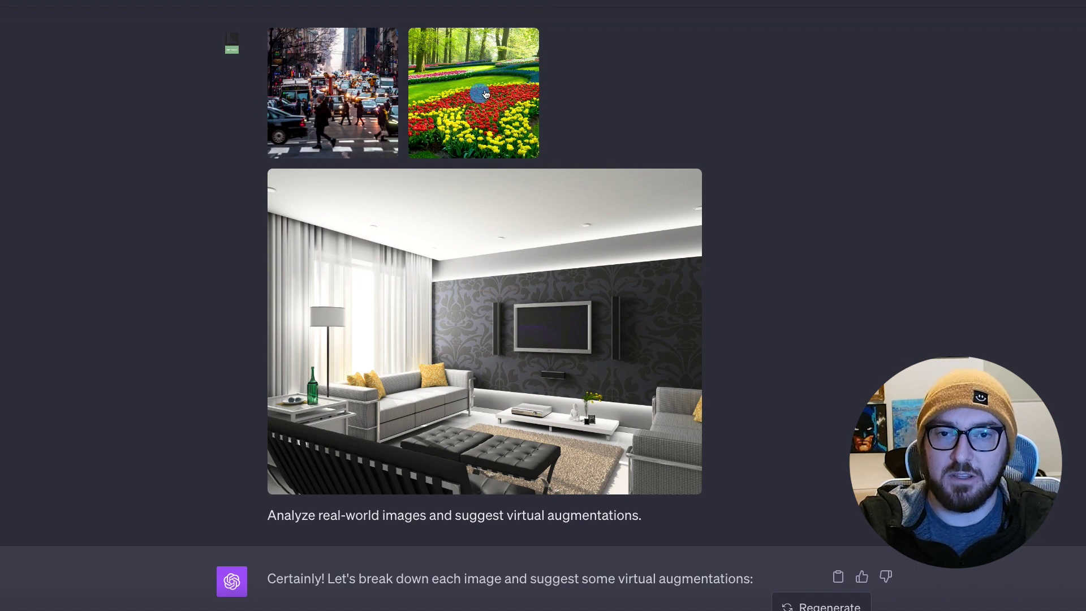
left_click(497, 92)
left_click(464, 181)
left_click(530, 391)
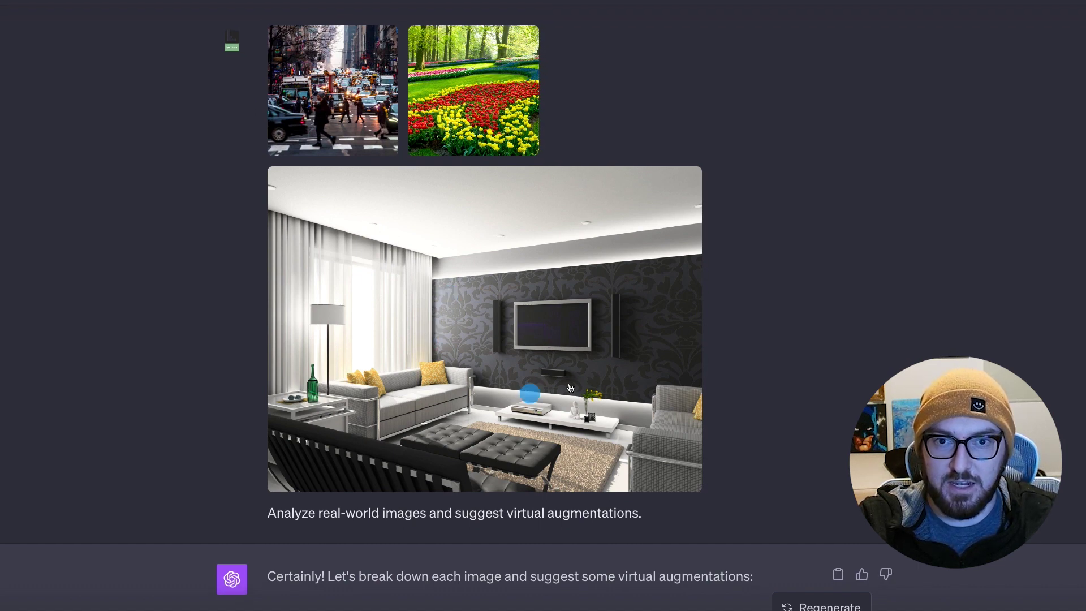
left_click(528, 370)
left_click(415, 405)
left_click(443, 421)
Step: Highlight the holographic street signs and floating virtual billboards suggestions
left_click(451, 398)
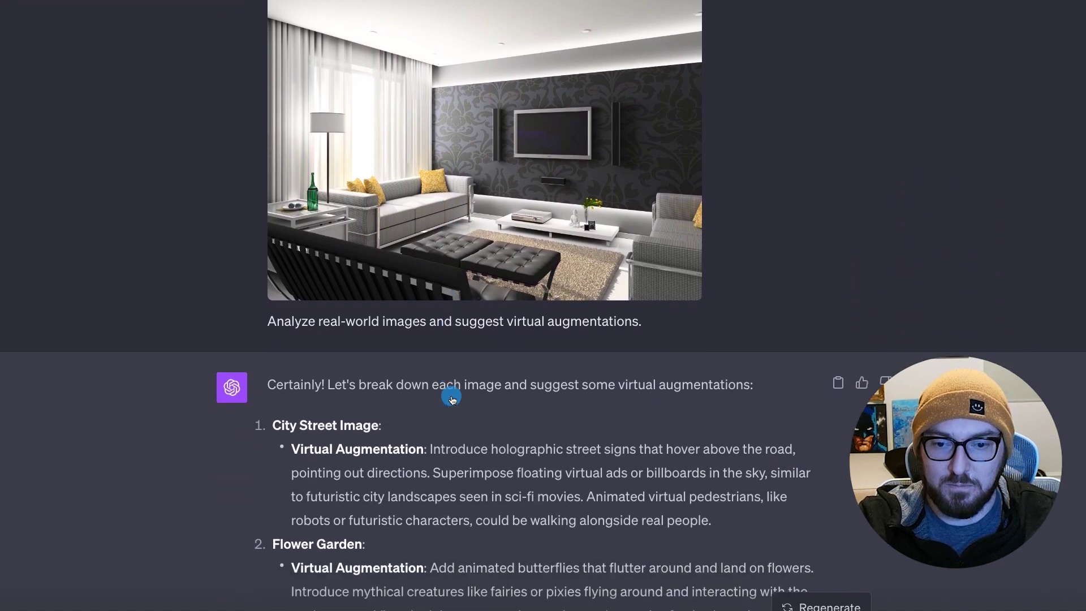
left_click(460, 407)
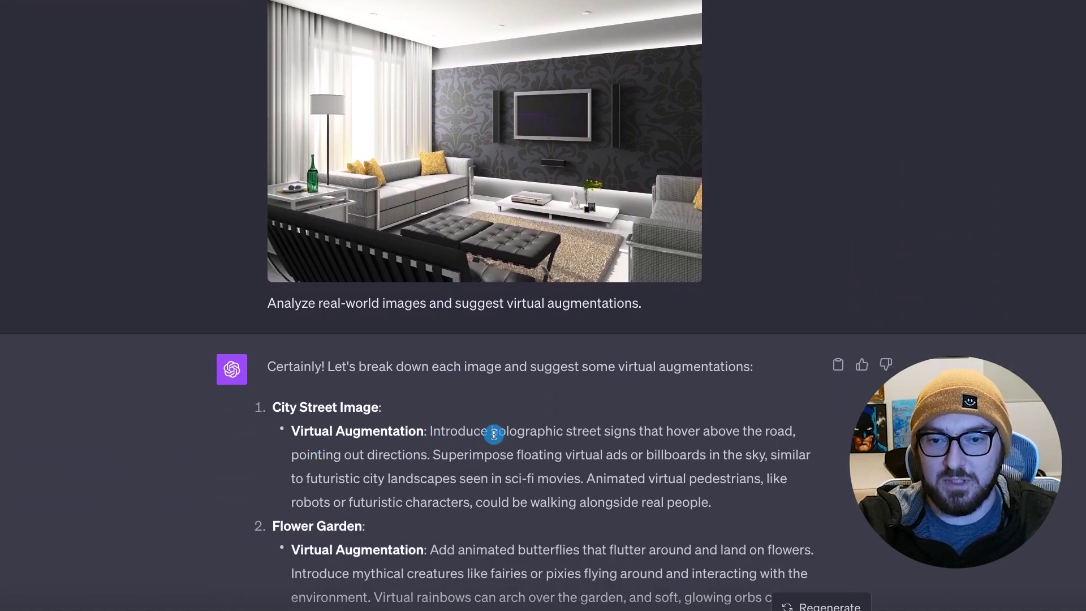
left_click_drag(490, 432, 801, 436)
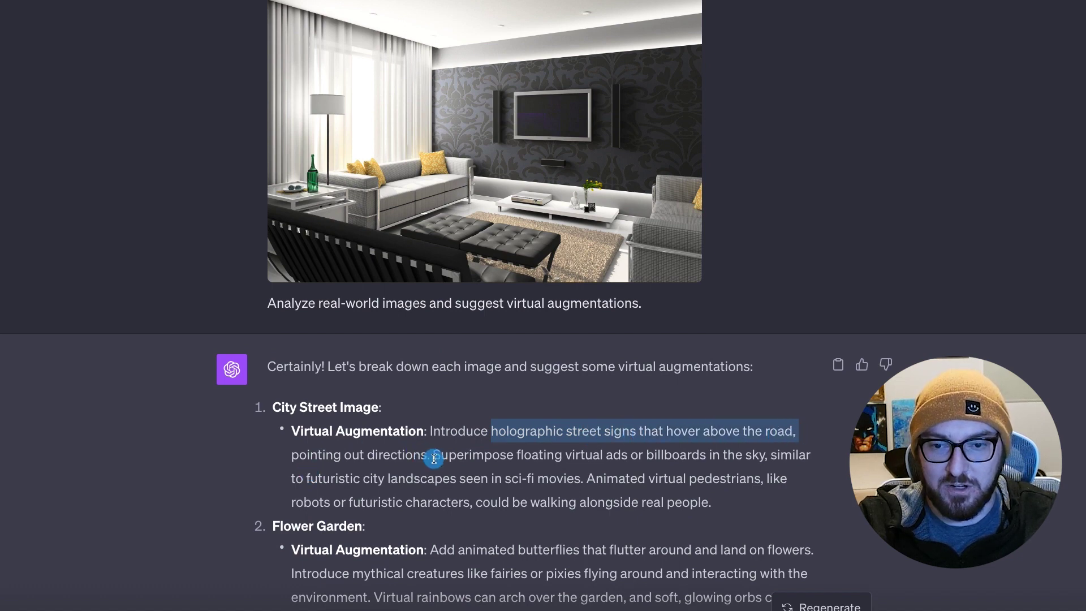
left_click_drag(431, 456, 788, 480)
scroll(417, 499, "down", 3)
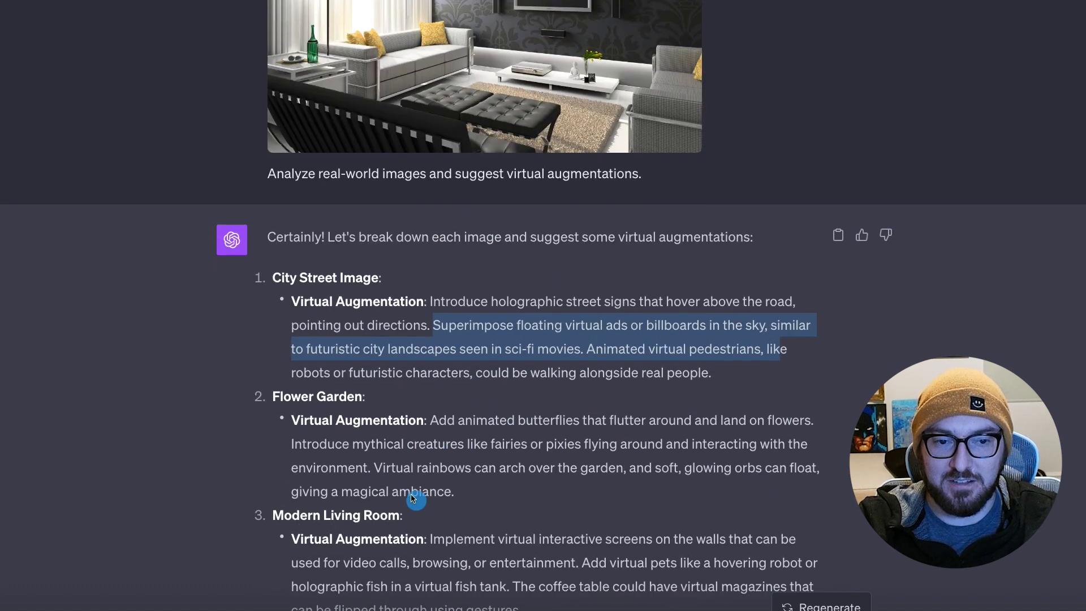
left_click(291, 374)
Step: Highlight the robot pedestrians line, Flower Garden heading, mythical creatures and 'magical ambiance'
left_click_drag(291, 373, 735, 381)
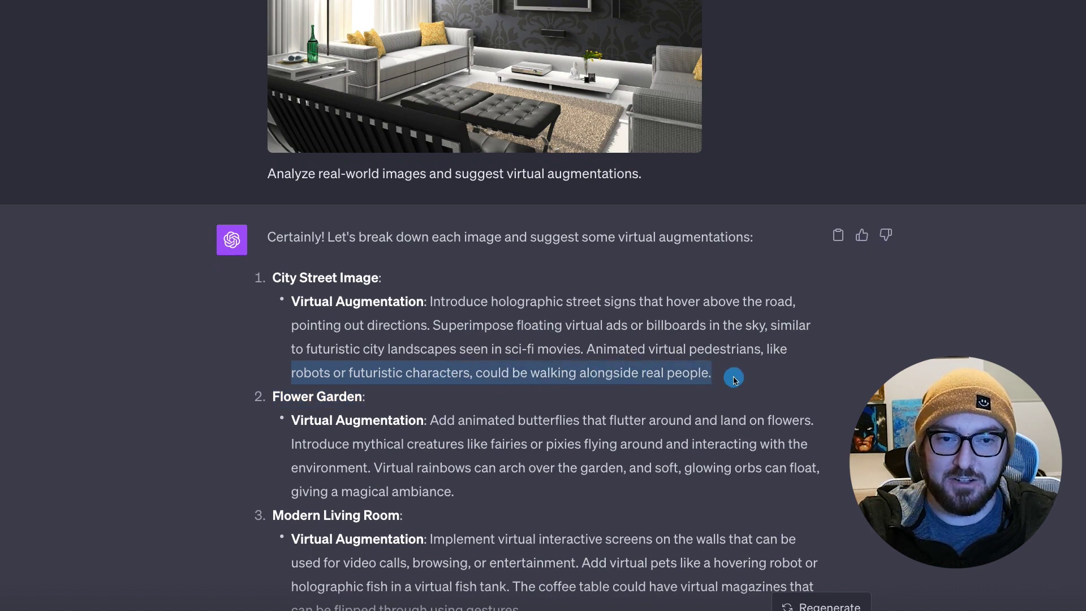
left_click(342, 417)
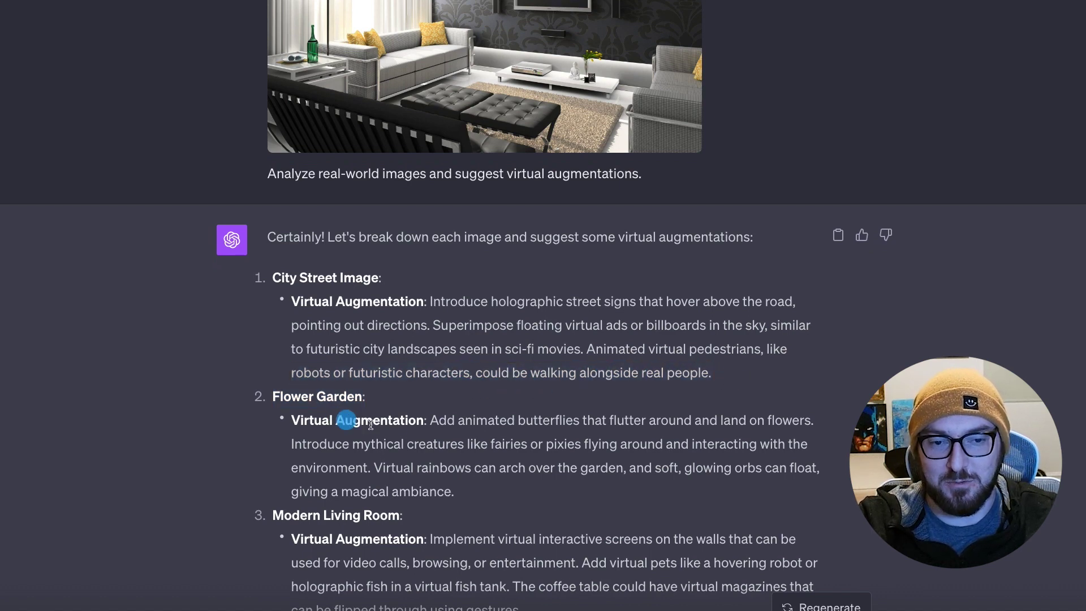
left_click_drag(273, 396, 395, 417)
left_click(423, 484)
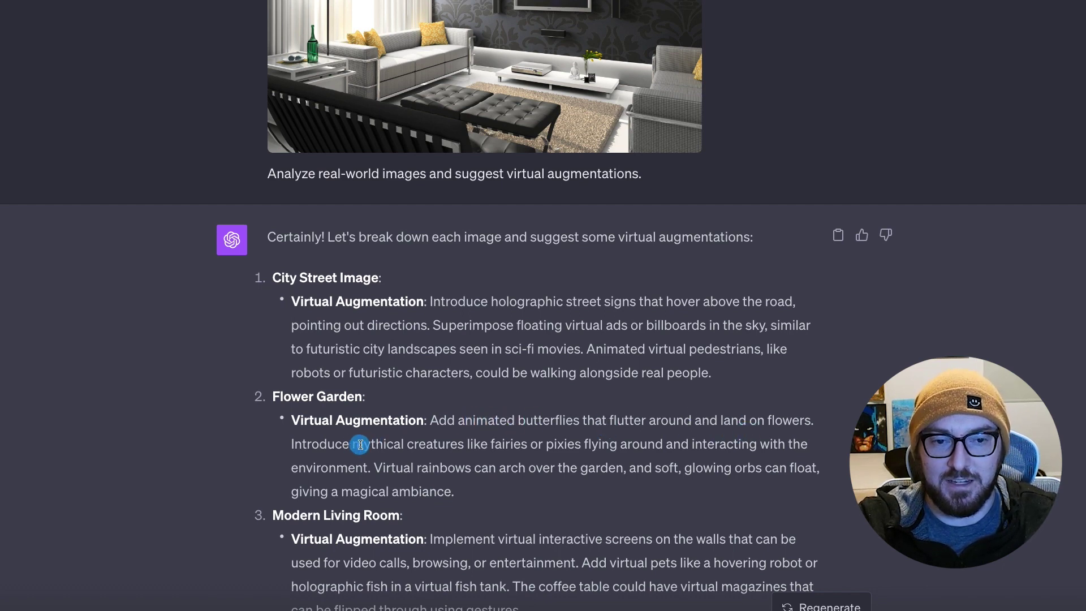
left_click_drag(364, 444, 651, 445)
left_click(500, 467)
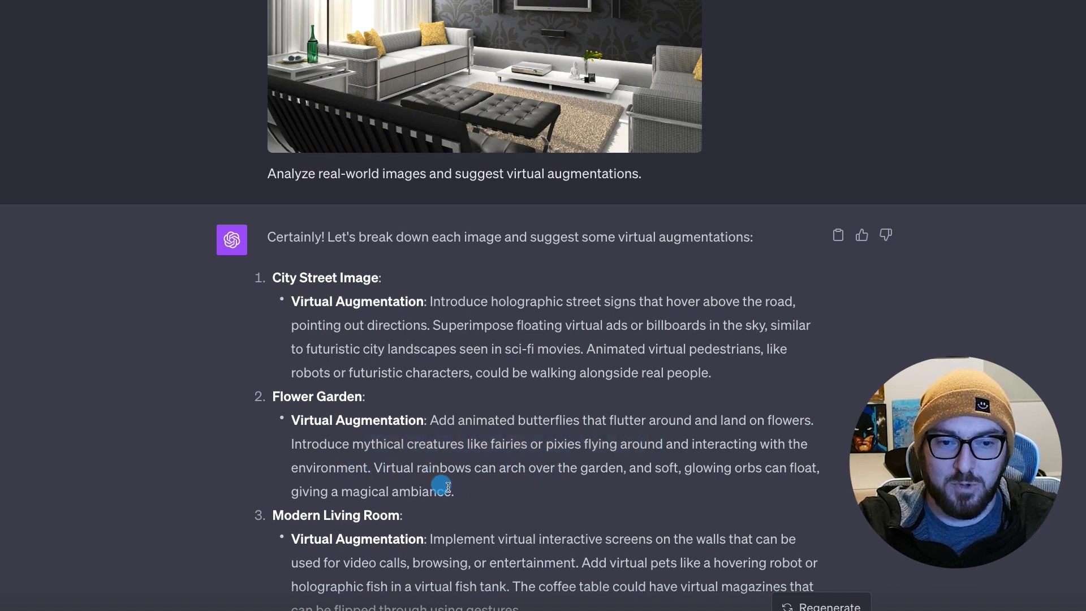
left_click_drag(341, 491, 505, 501)
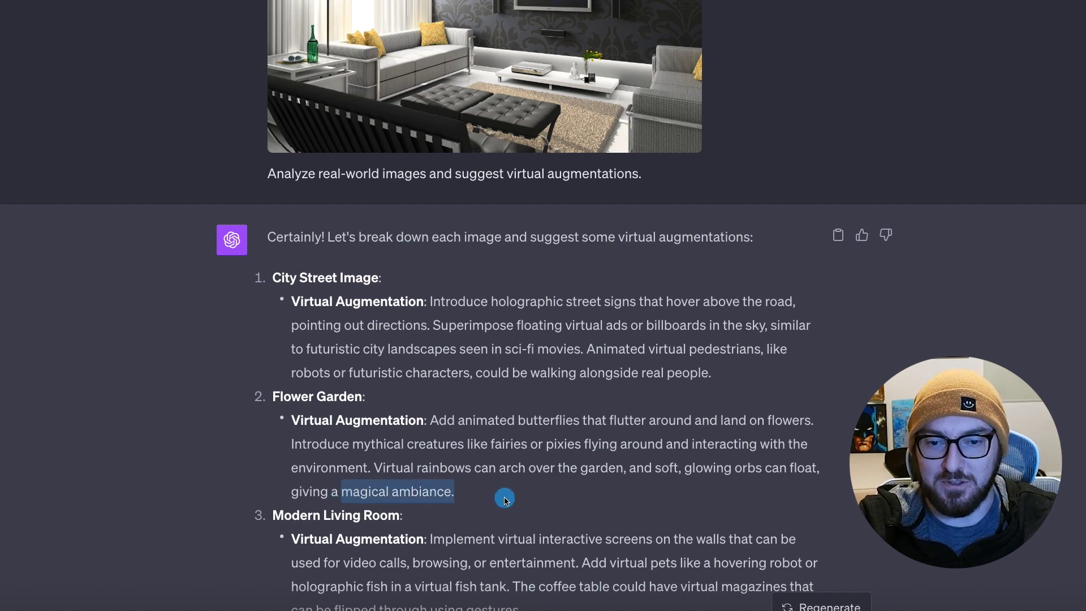
scroll(505, 500, "down", 1)
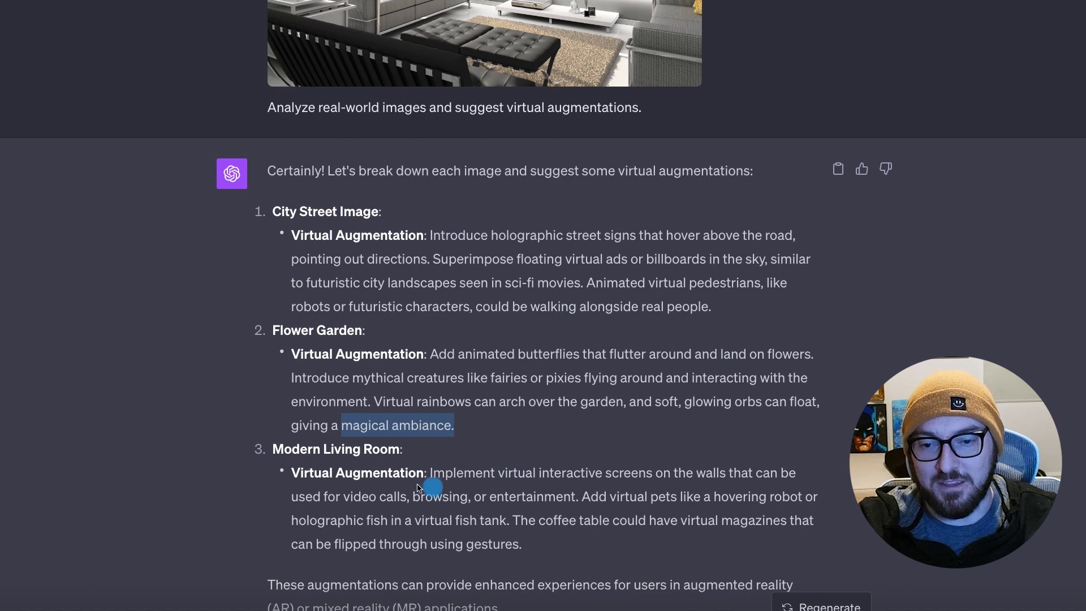
scroll(421, 481, "down", 1)
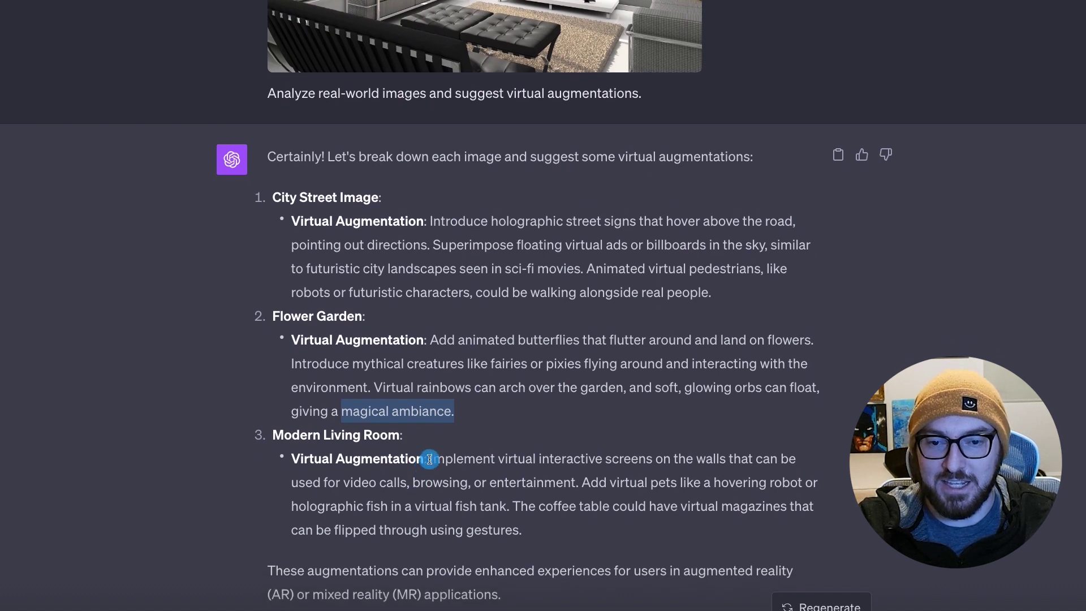
left_click_drag(430, 459, 532, 523)
left_click(537, 479)
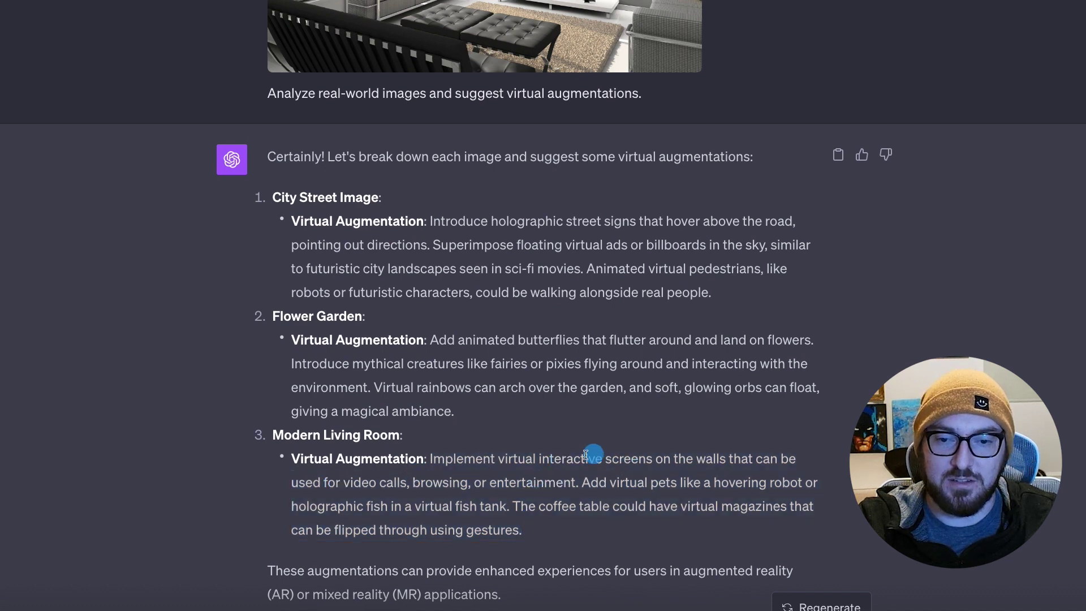
left_click_drag(525, 459, 796, 471)
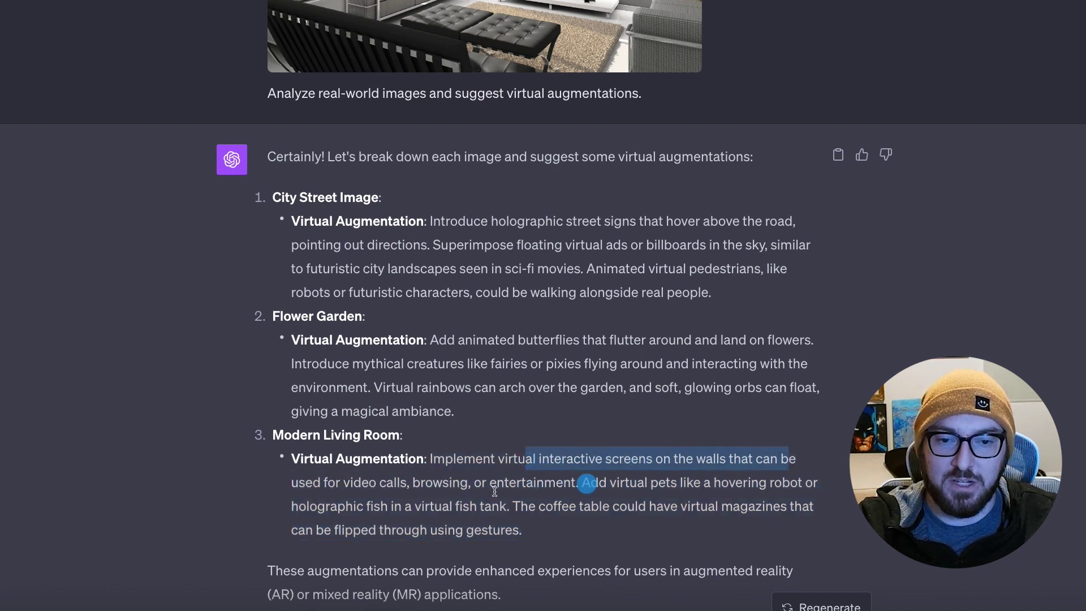
left_click(390, 486)
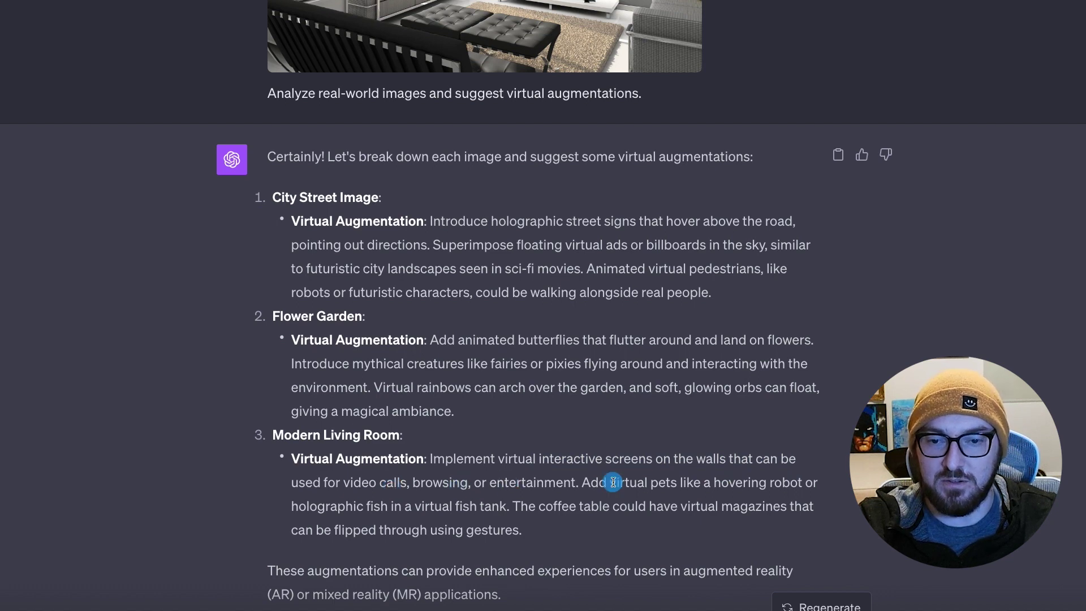
left_click_drag(581, 482, 798, 488)
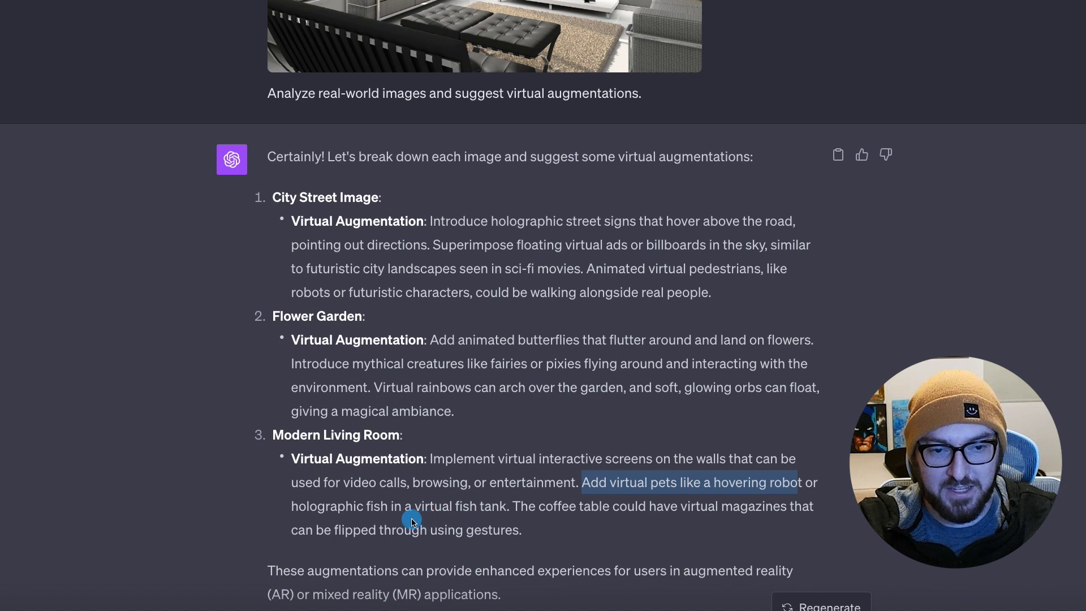
left_click_drag(416, 506, 538, 529)
left_click(540, 525)
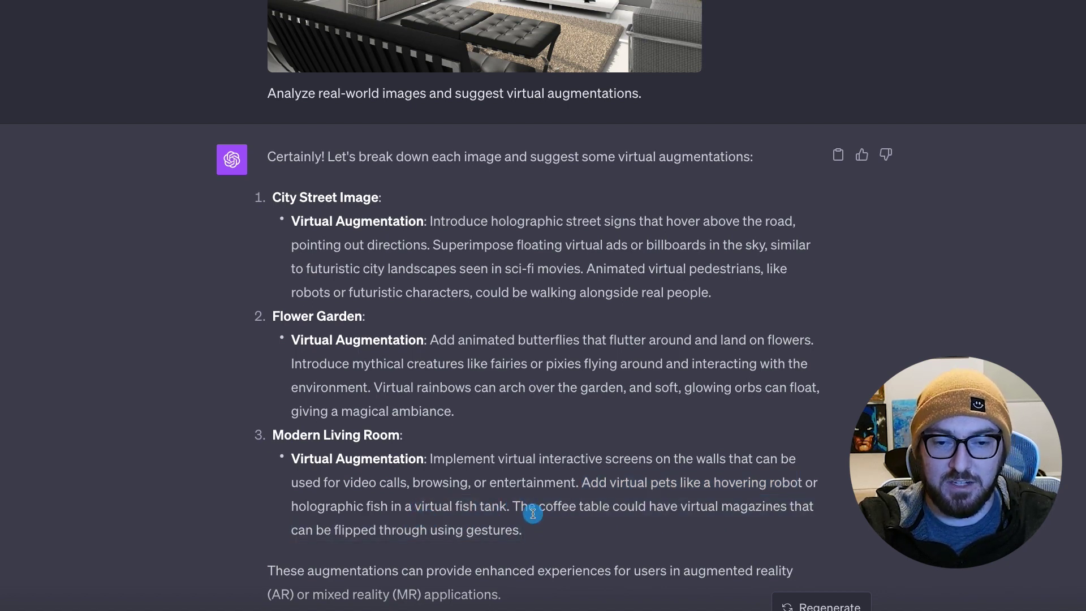